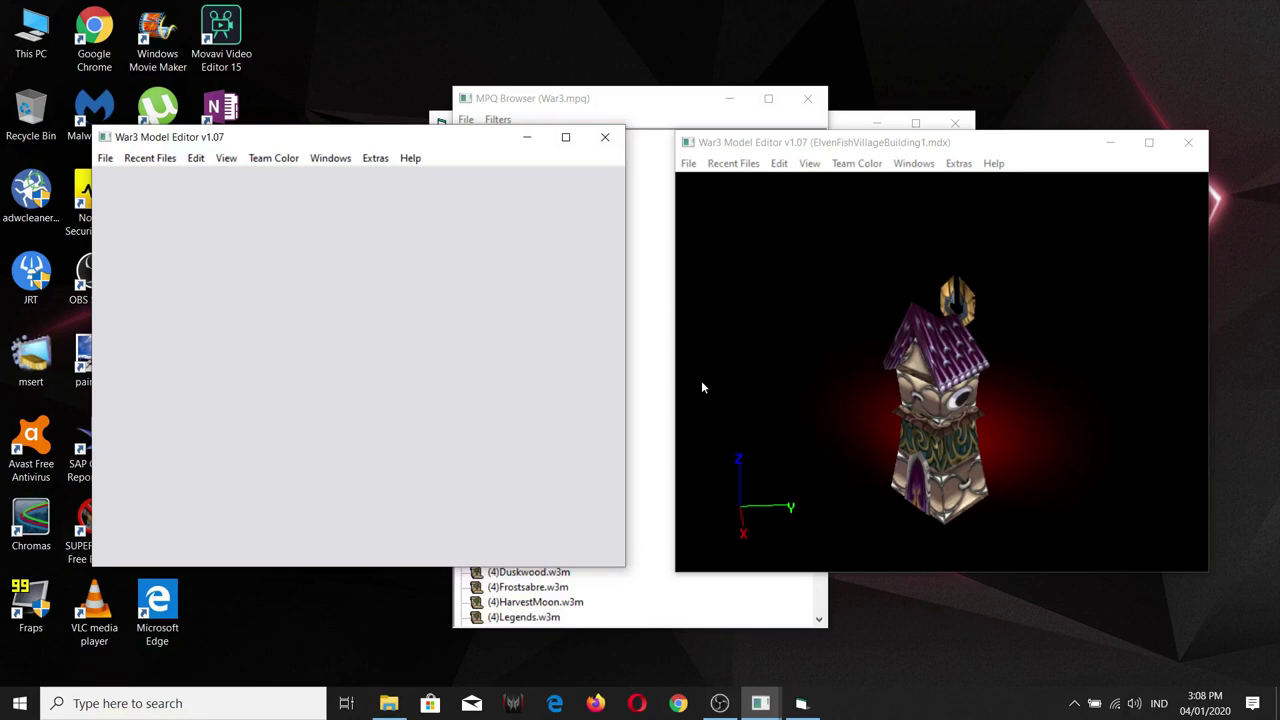
# - Bring the MPQ Browser forward and expand its SharedModels folder
pyautogui.click(636, 328)
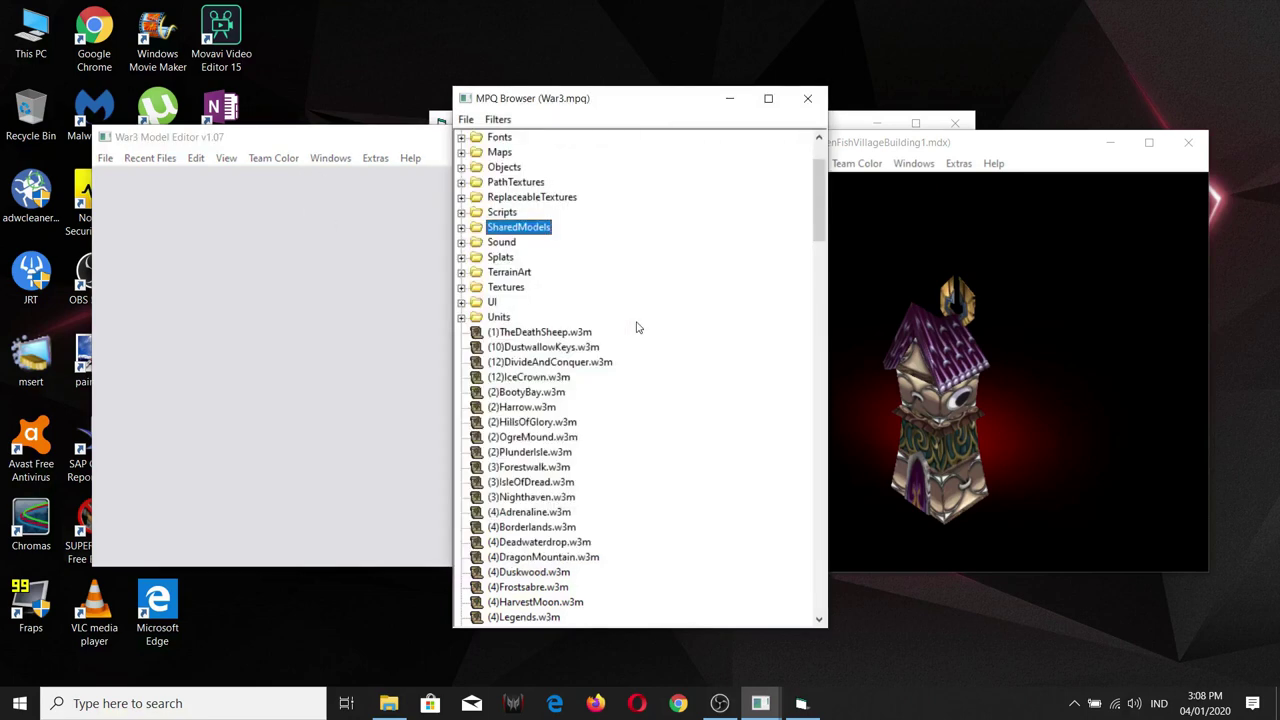
pyautogui.scroll(1, 628, 336)
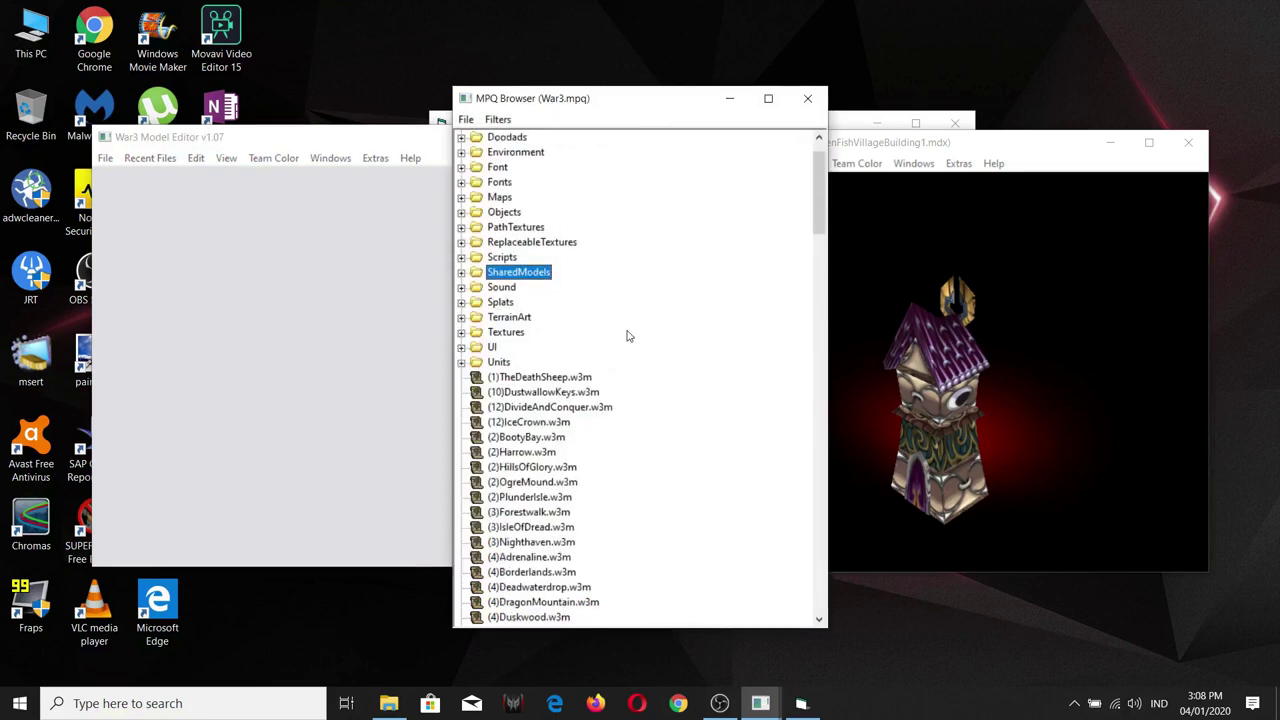
pyautogui.moveTo(1012, 391); pyautogui.dragTo(950, 411)
pyautogui.click(545, 272)
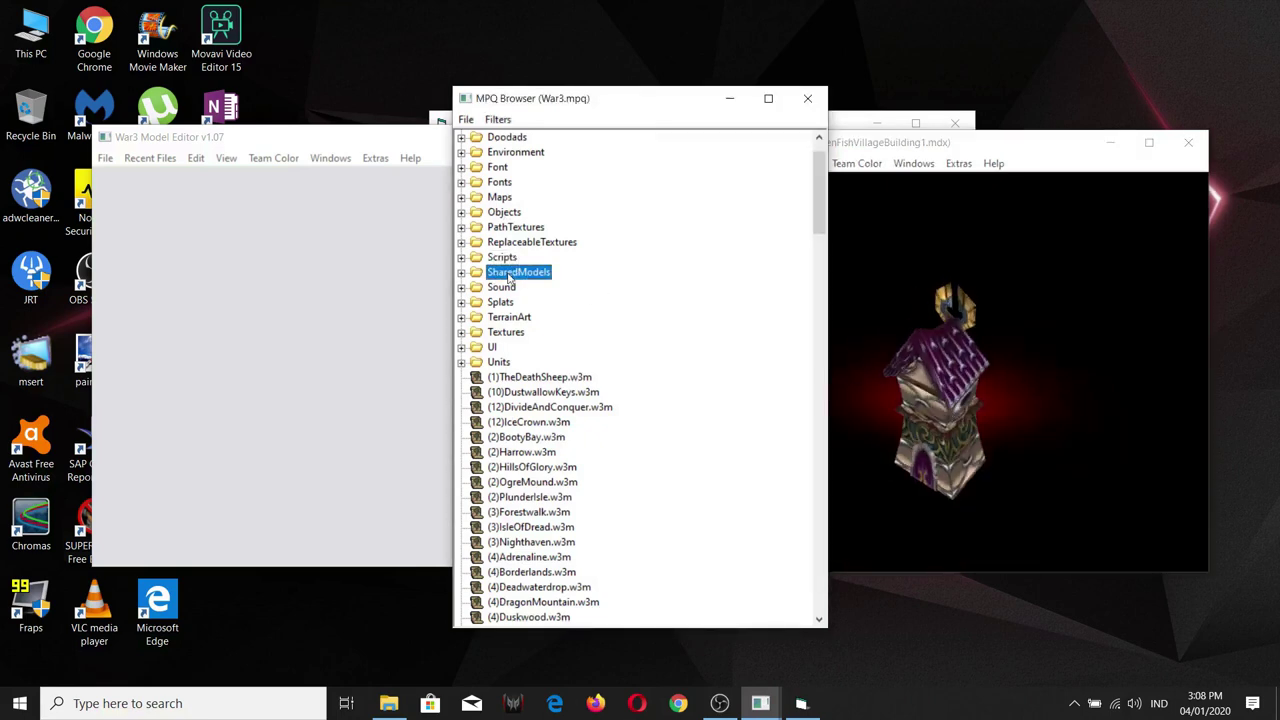
pyautogui.moveTo(545, 100); pyautogui.dragTo(597, 99)
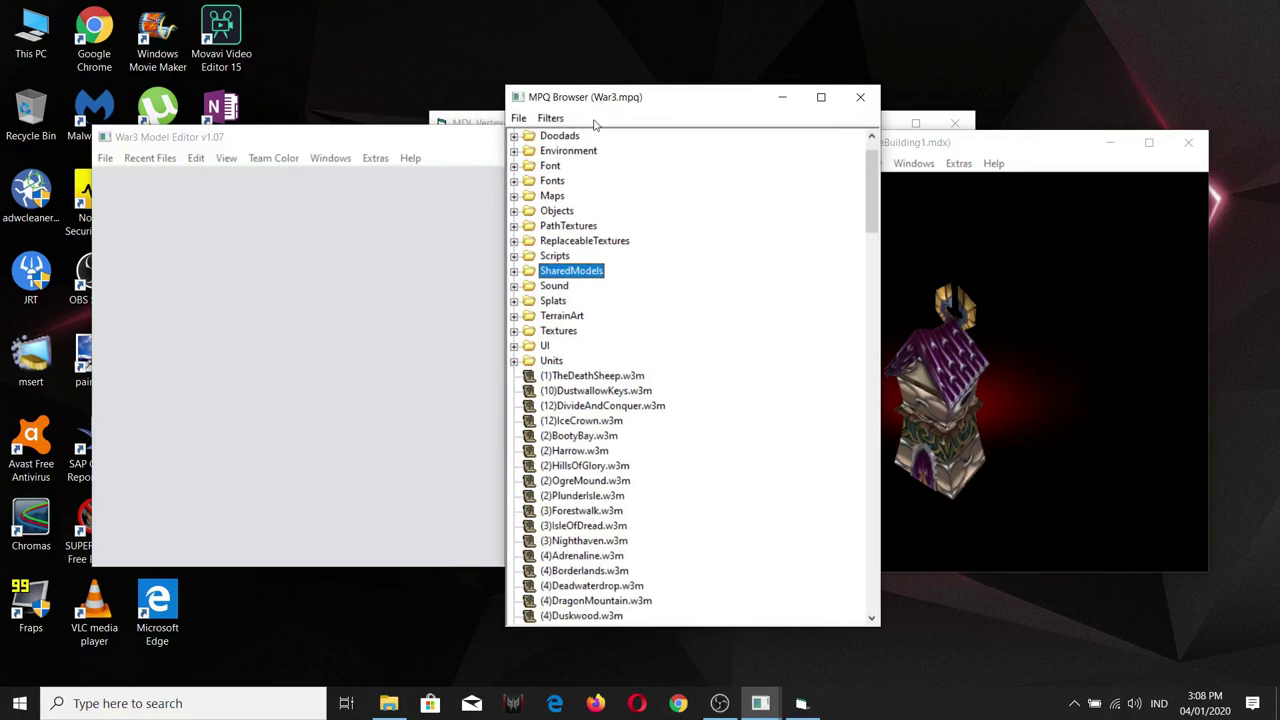
pyautogui.click(514, 271)
# - Open the NEBirth.MDX model from the SharedModels folder
pyautogui.scroll(-1, 702, 356)
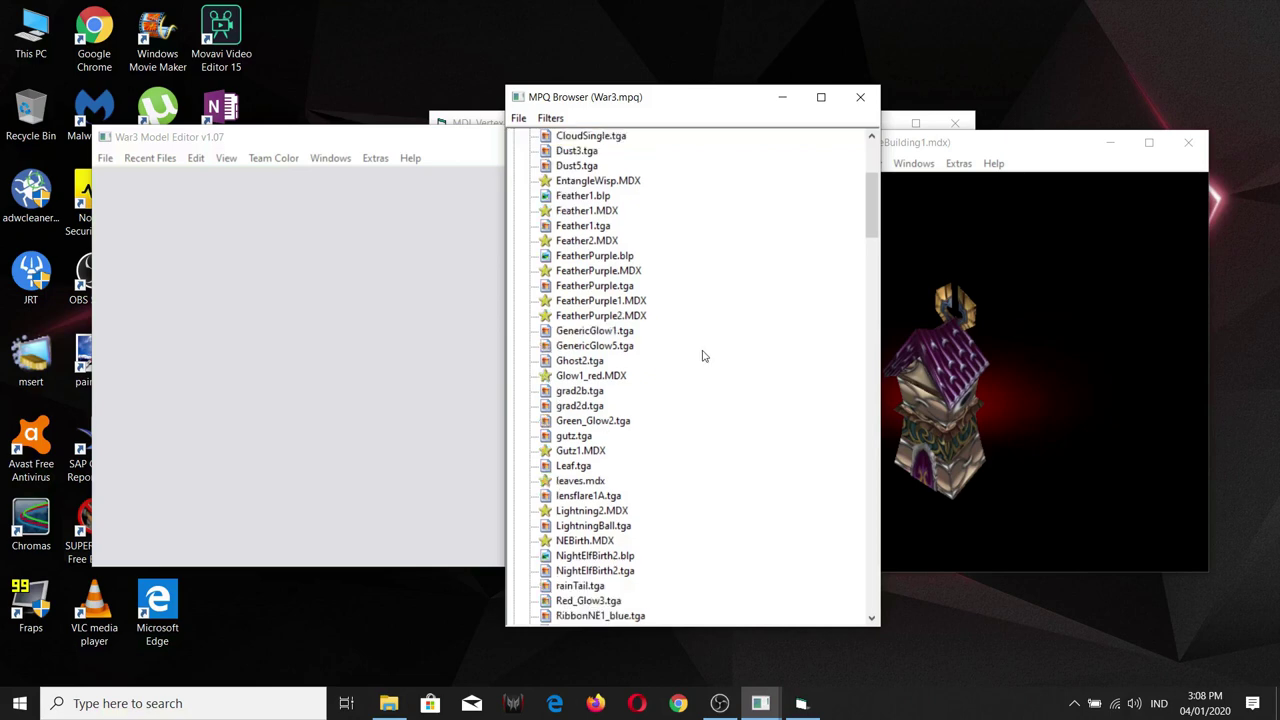
pyautogui.scroll(-2, 702, 356)
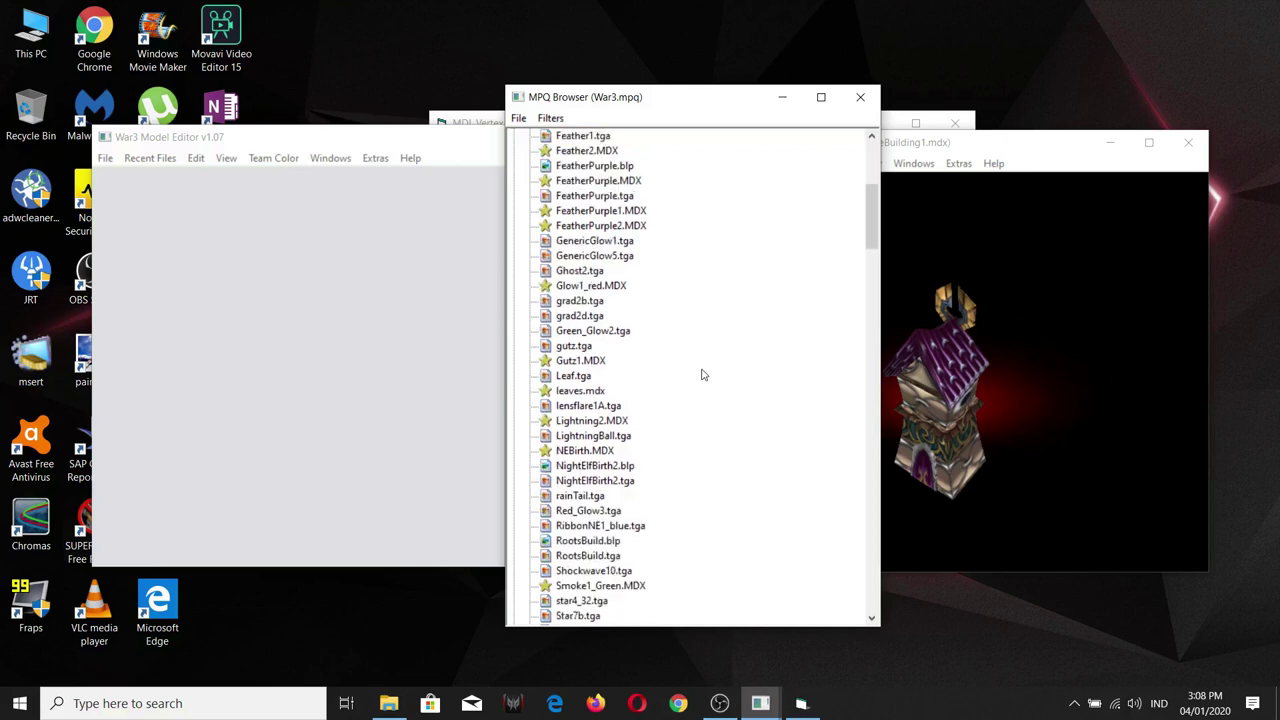
pyautogui.scroll(5, 702, 374)
pyautogui.scroll(-4, 704, 374)
pyautogui.scroll(-3, 704, 374)
pyautogui.scroll(1, 704, 374)
pyautogui.scroll(-4, 705, 375)
pyautogui.scroll(4, 706, 376)
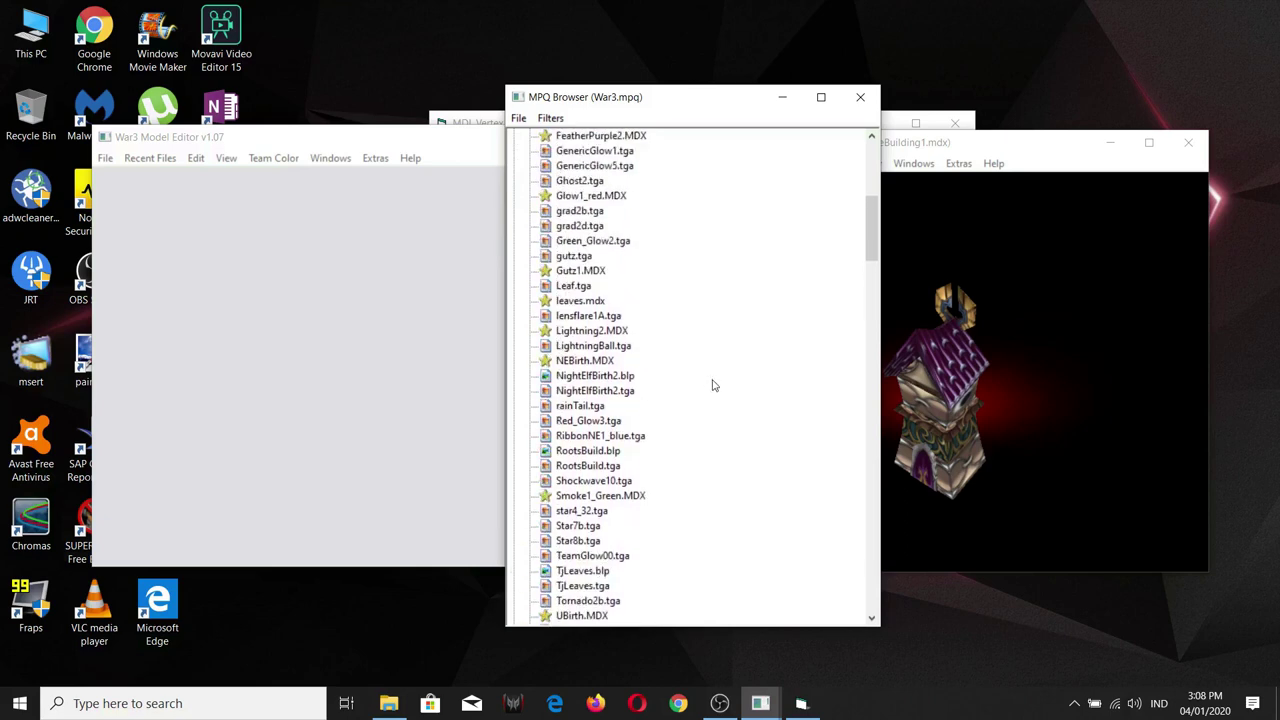
pyautogui.doubleClick(607, 407)
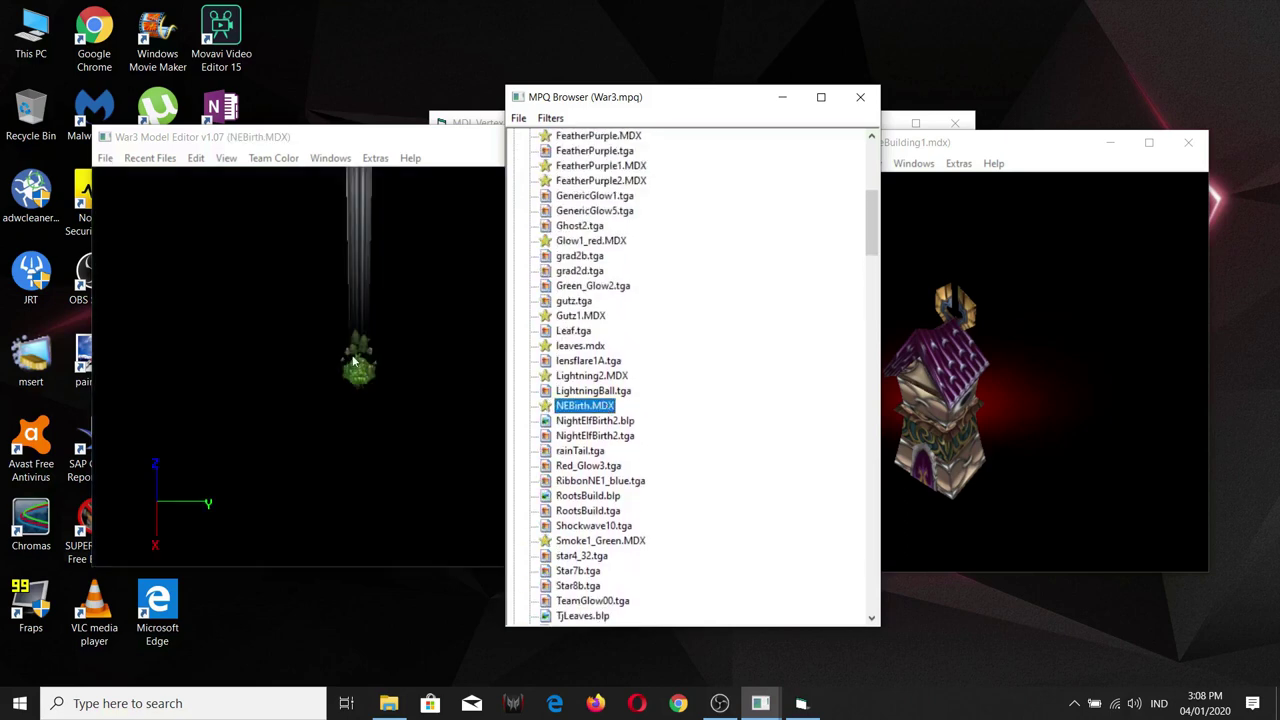
# - Preview the first listed animation of the NEBirth model in the Animation Controller and view the model from above
pyautogui.click(330, 158)
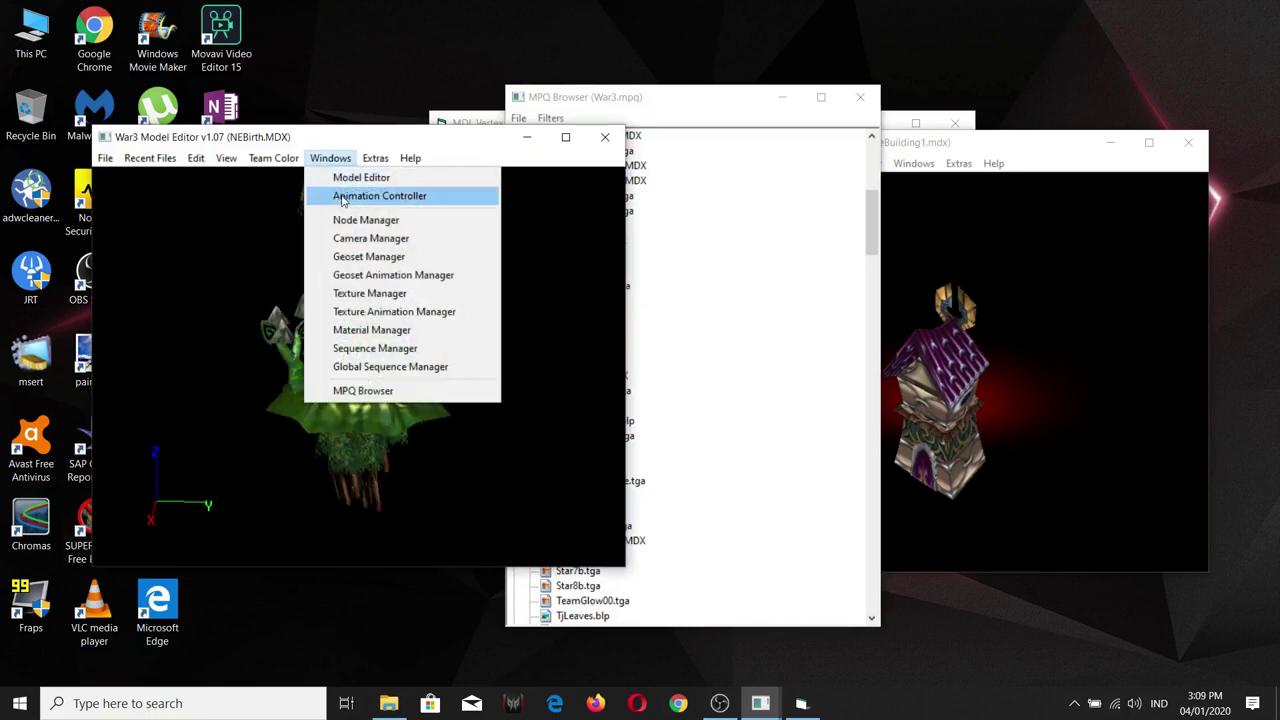
pyautogui.click(342, 196)
pyautogui.click(734, 212)
pyautogui.click(570, 243)
pyautogui.click(422, 290)
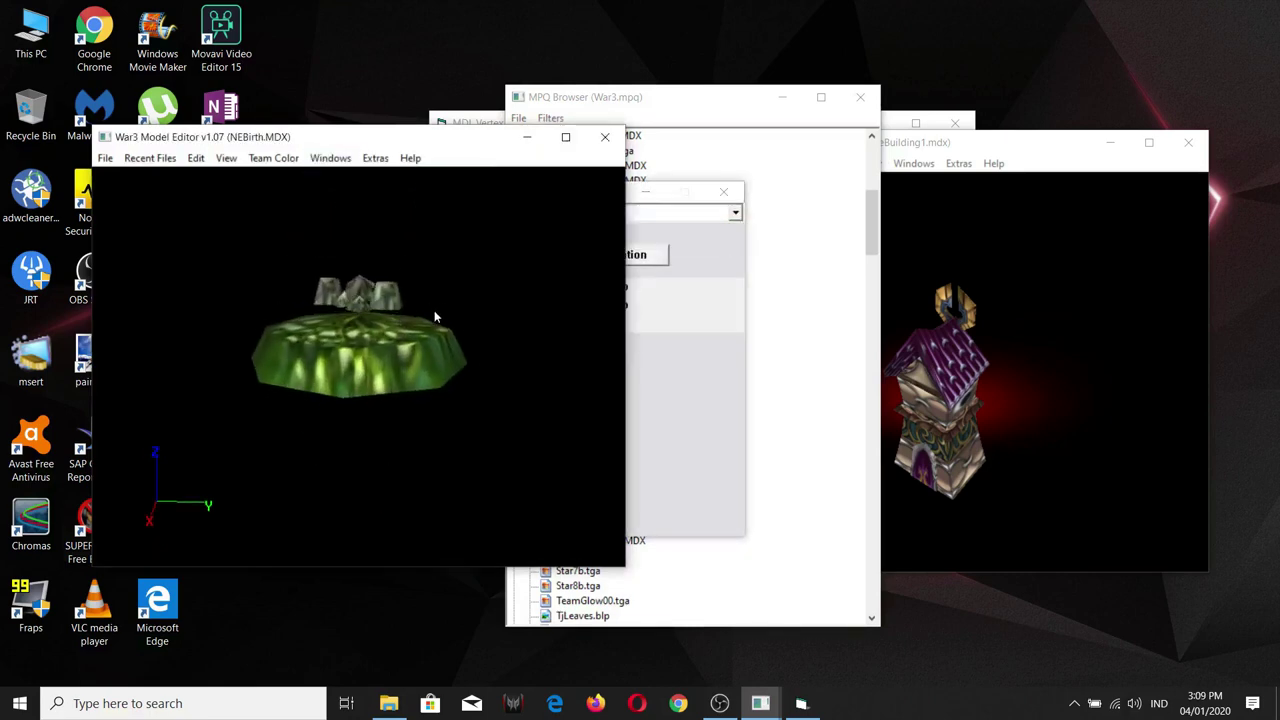
pyautogui.scroll(1, 434, 311)
pyautogui.moveTo(434, 311); pyautogui.dragTo(444, 321)
pyautogui.scroll(-2, 355, 343)
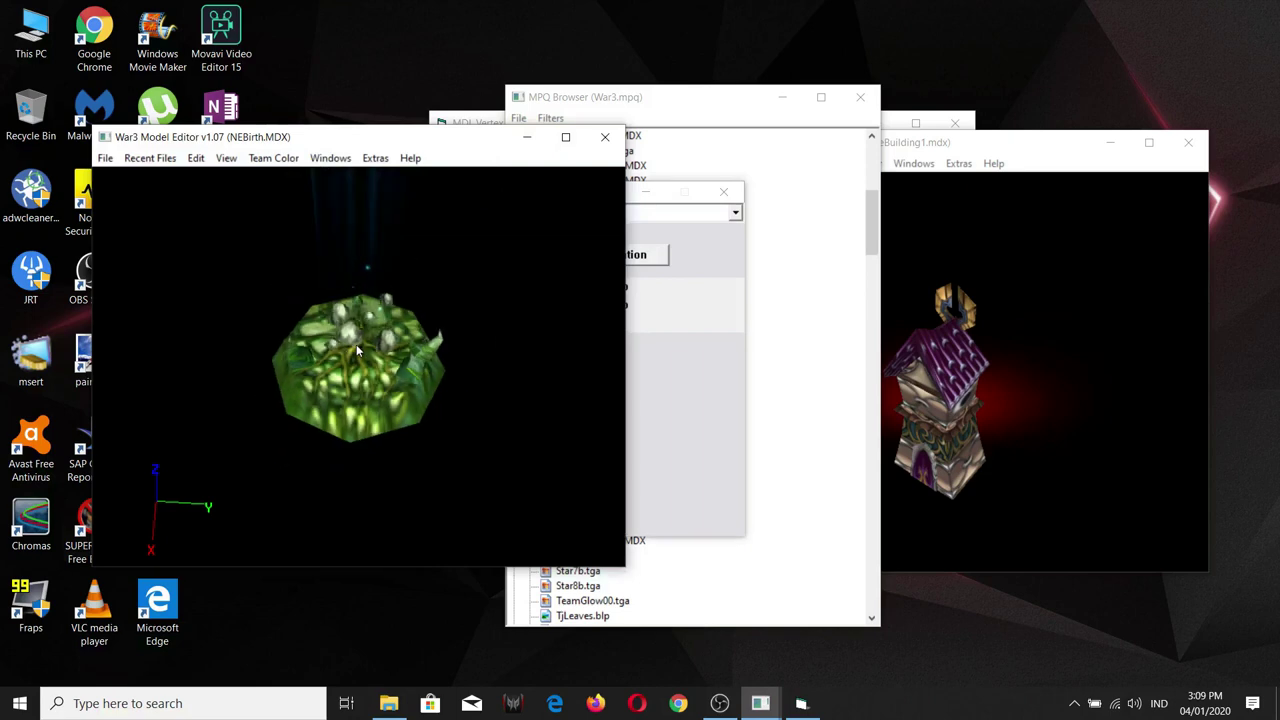
# - Collapse SharedModels in the MPQ Browser and expand the folders Objects, Spawnmodels and NightElf
pyautogui.click(778, 370)
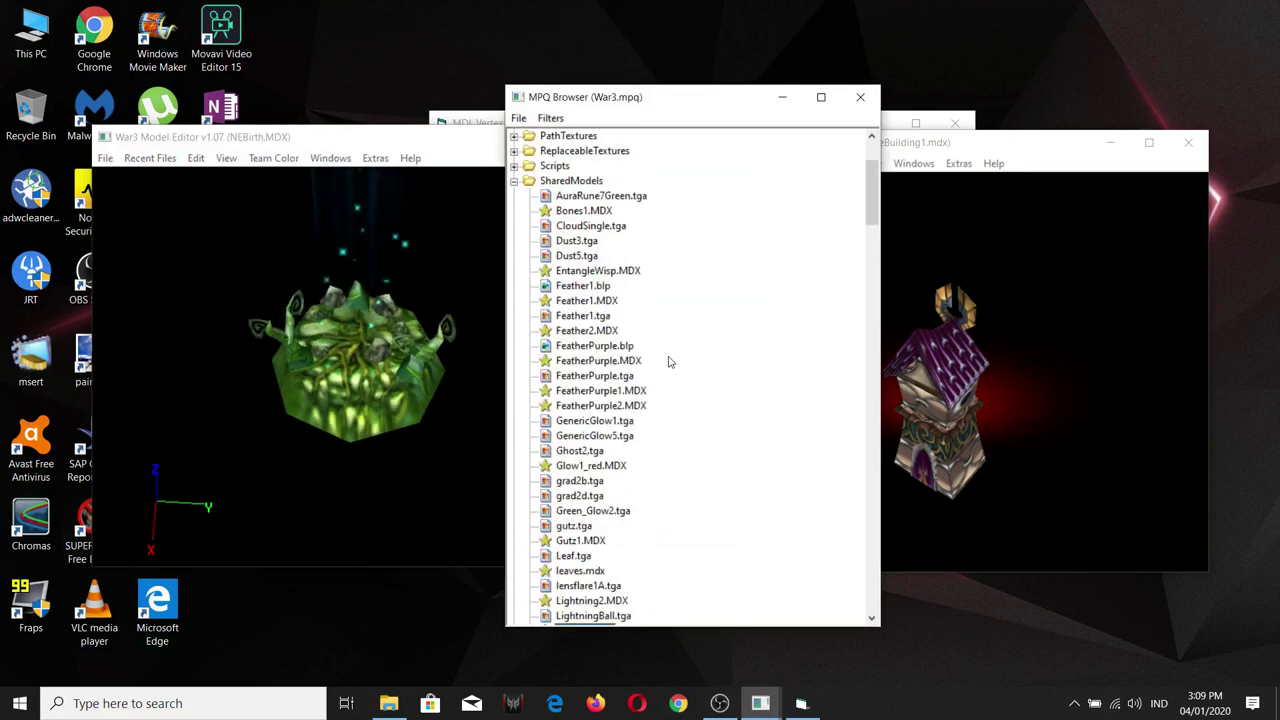
pyautogui.scroll(2, 669, 361)
pyautogui.click(515, 271)
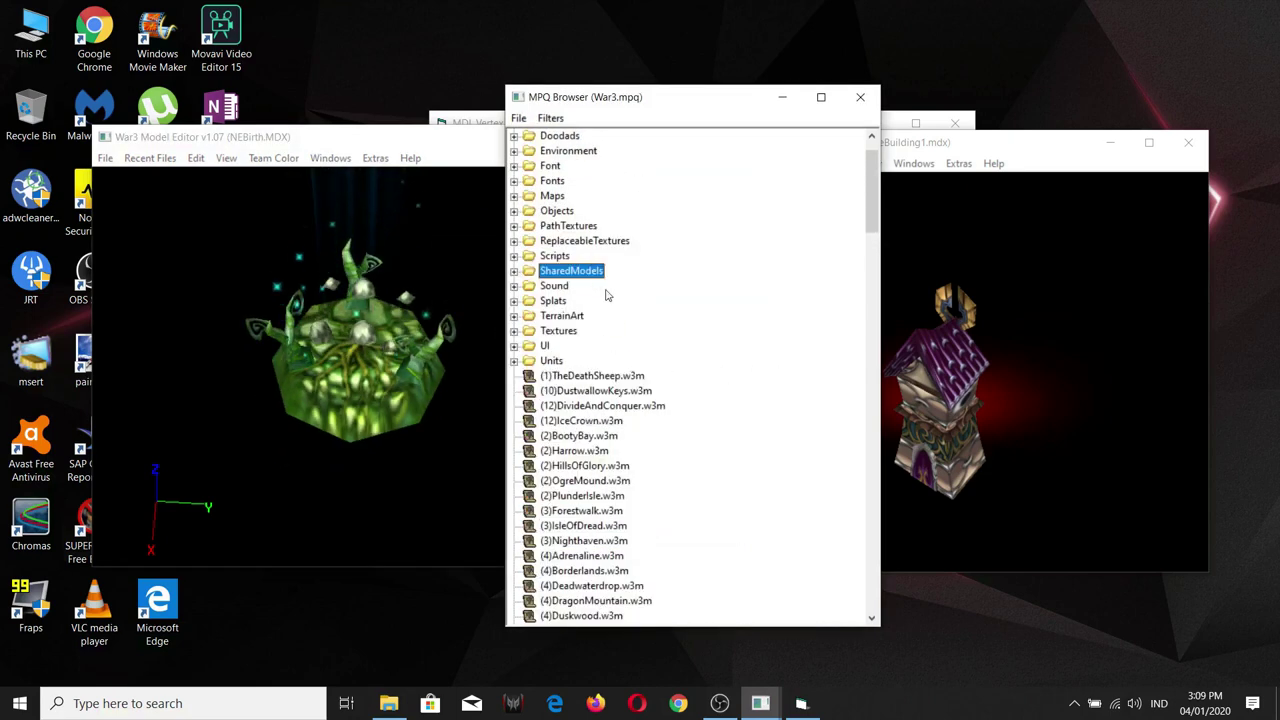
pyautogui.click(557, 215)
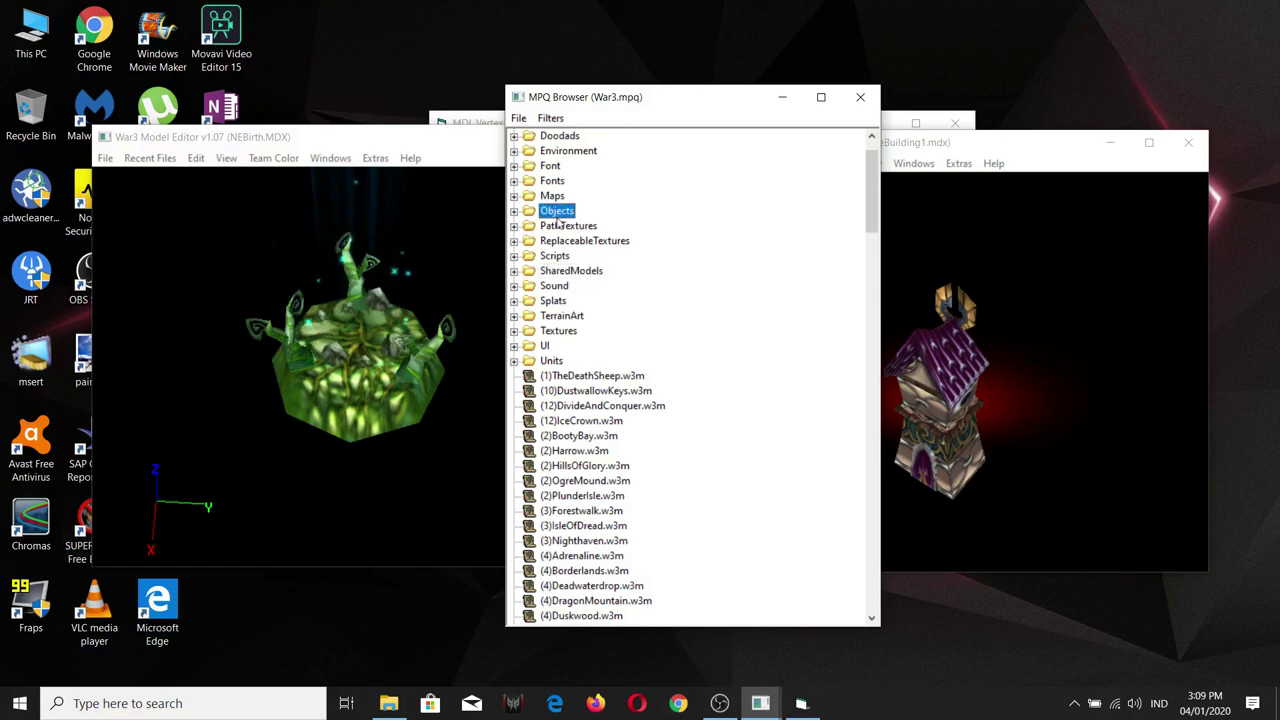
pyautogui.doubleClick(557, 215)
pyautogui.click(583, 317)
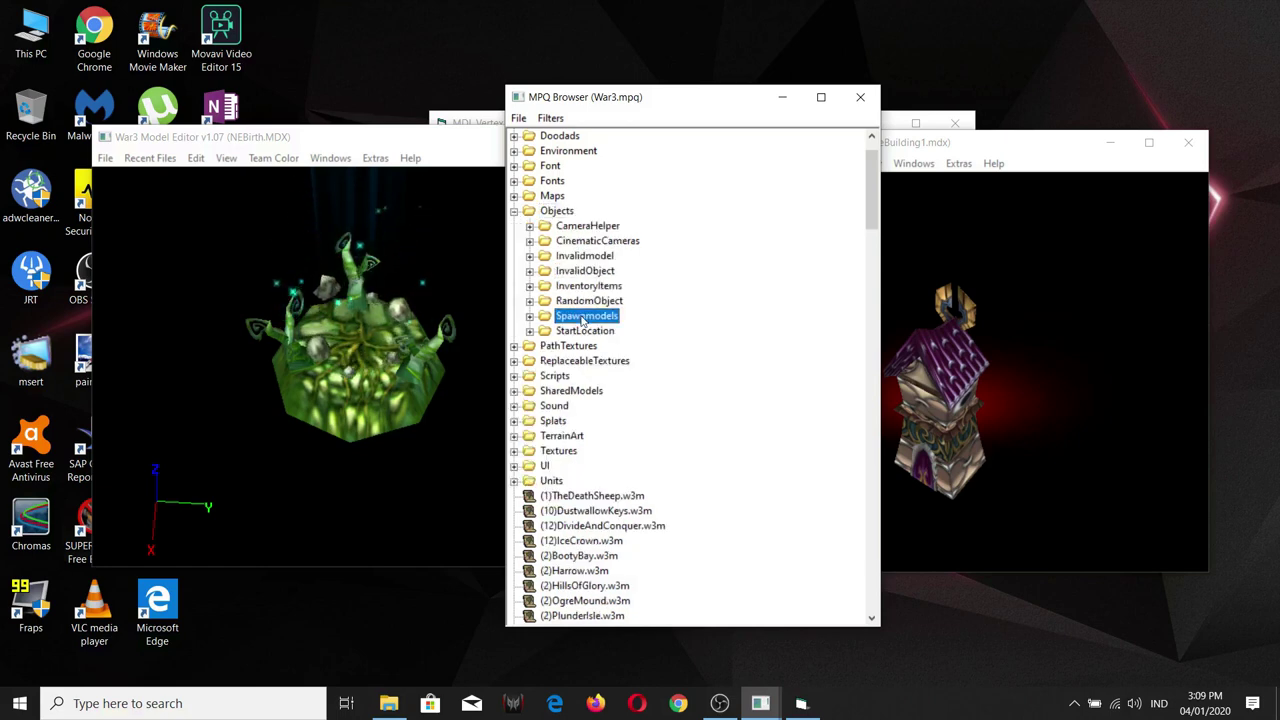
pyautogui.doubleClick(583, 317)
pyautogui.doubleClick(590, 361)
pyautogui.scroll(-1, 660, 390)
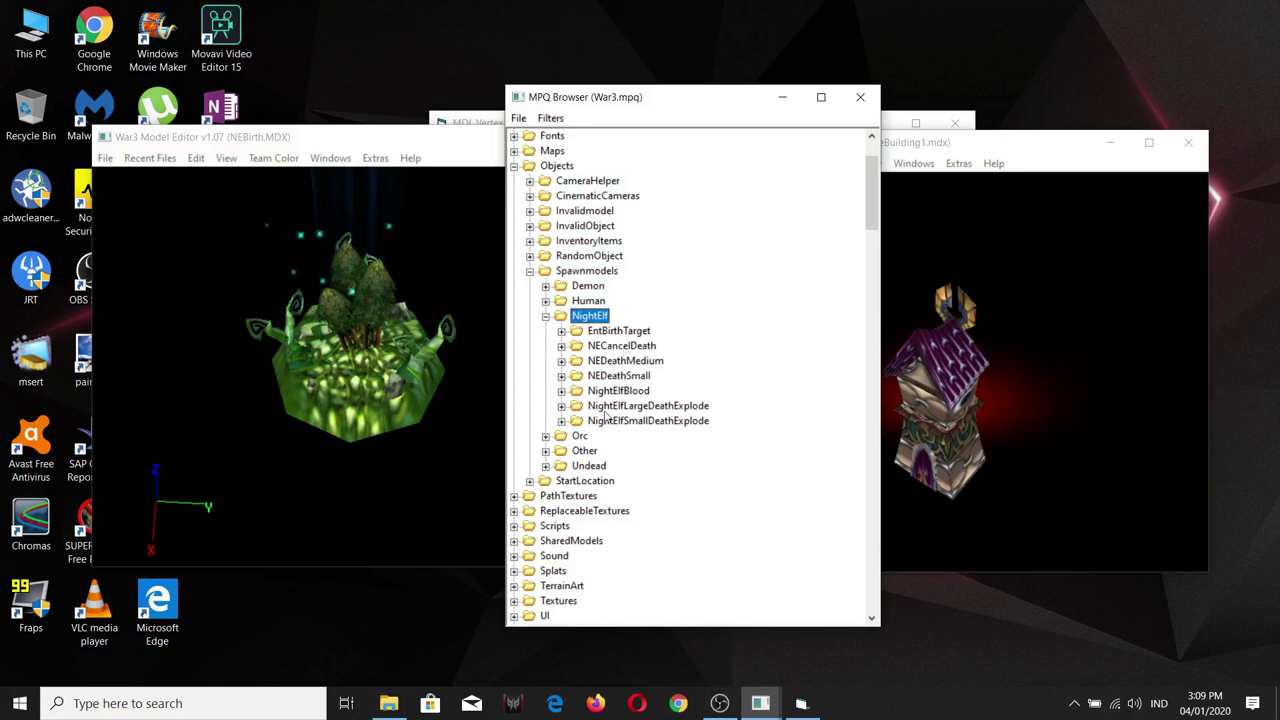
# - Open NEDeath.mdx from the NEDeathMedium folder and preview its Birth animation
pyautogui.doubleClick(625, 360)
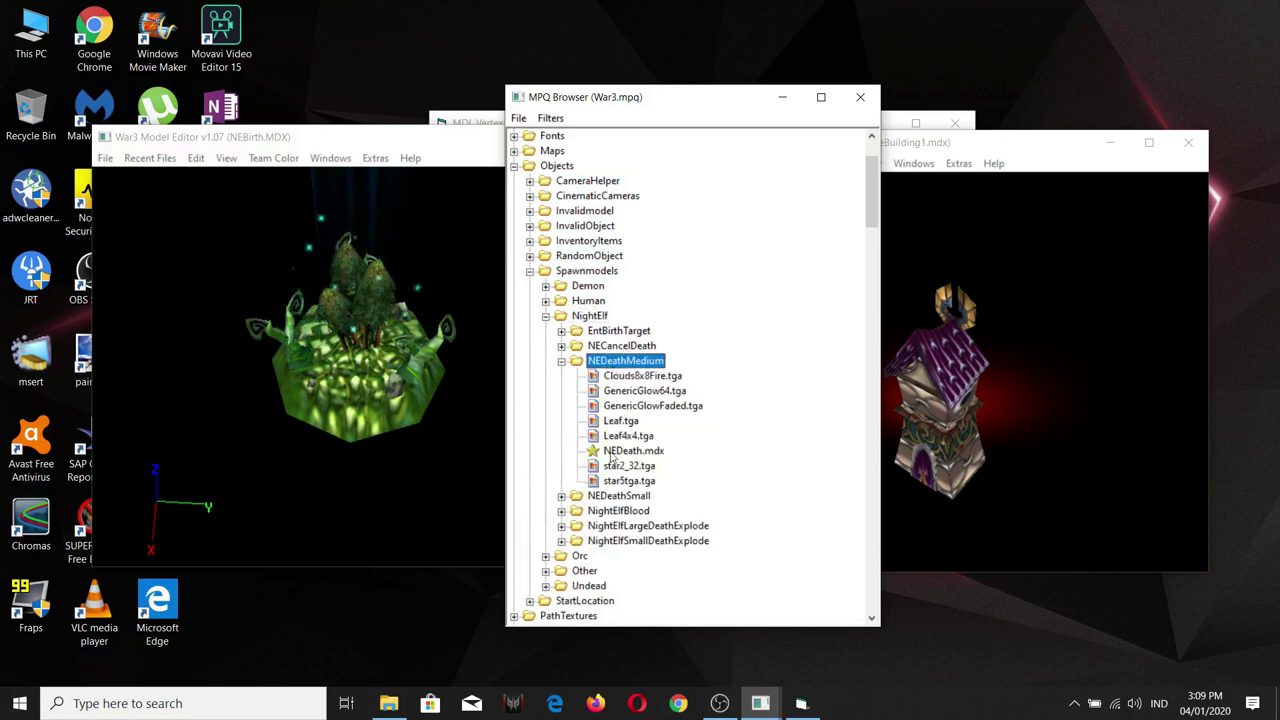
pyautogui.doubleClick(615, 452)
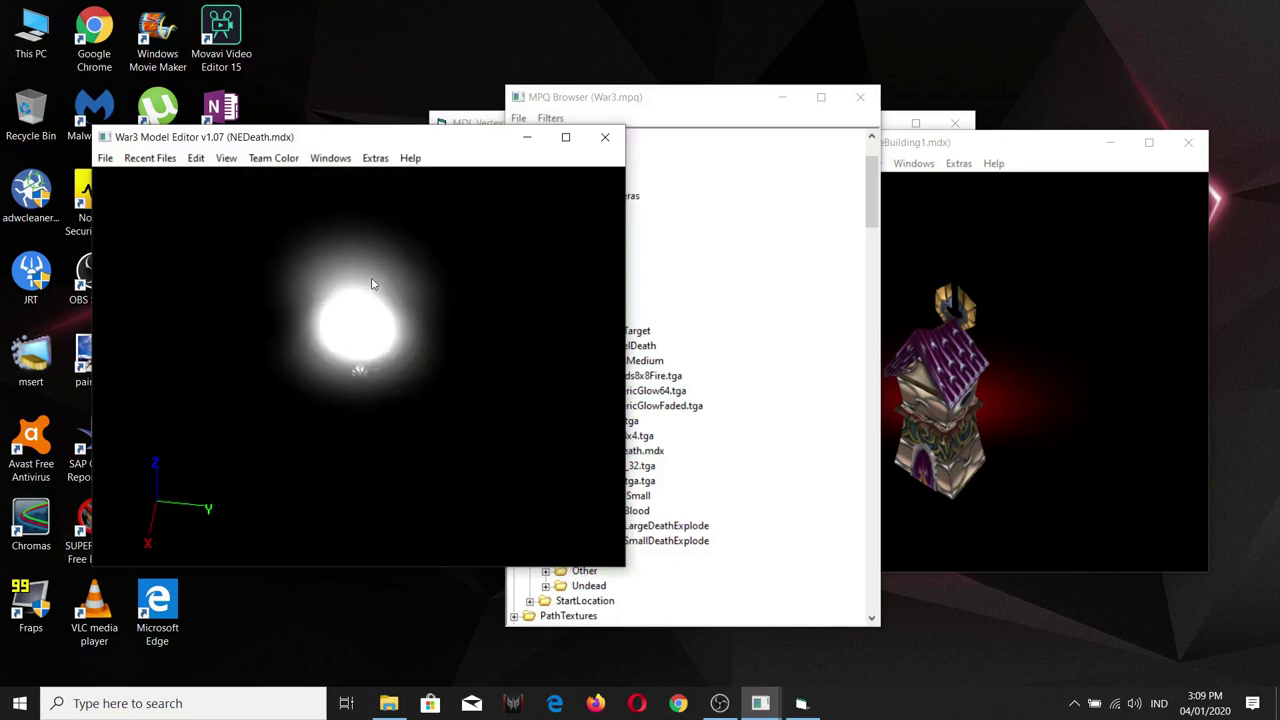
pyautogui.click(330, 158)
pyautogui.click(370, 194)
pyautogui.click(615, 212)
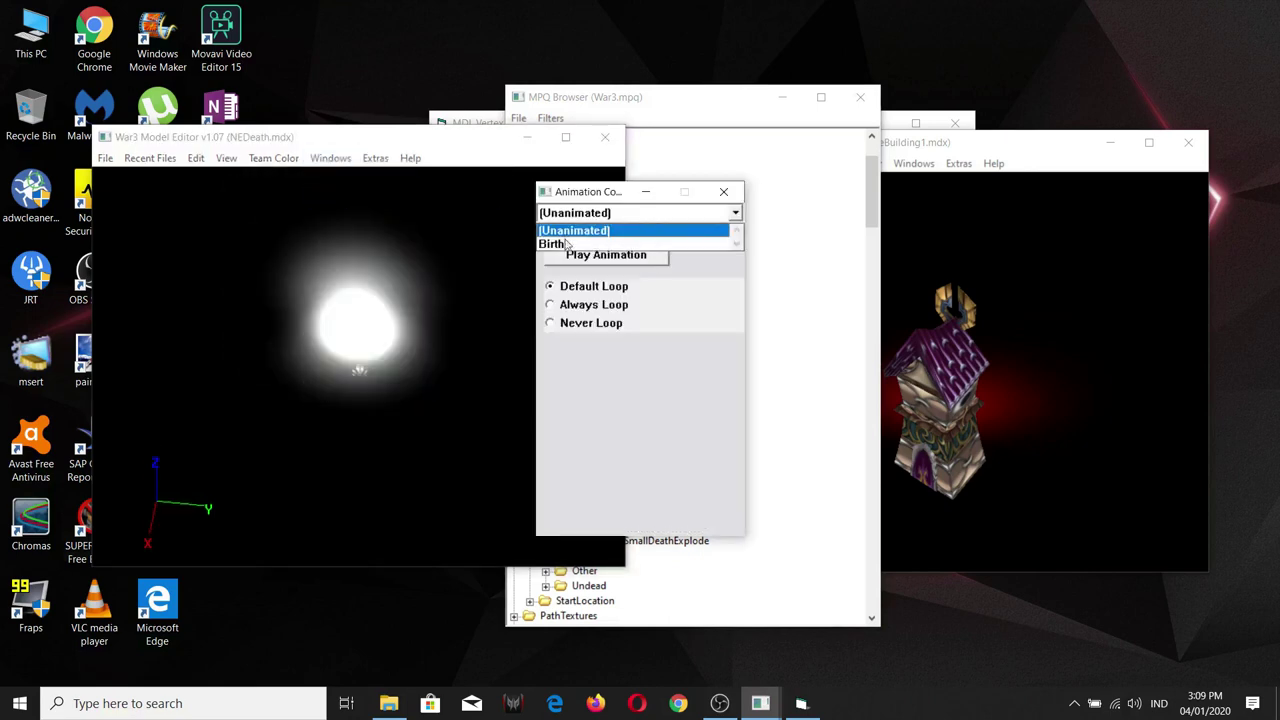
pyautogui.click(552, 243)
pyautogui.click(428, 298)
# - Open NightElfLargeDeathExplode.mdx from the NightElfLargeDeathExplode folder in the MPQ Browser
pyautogui.click(765, 395)
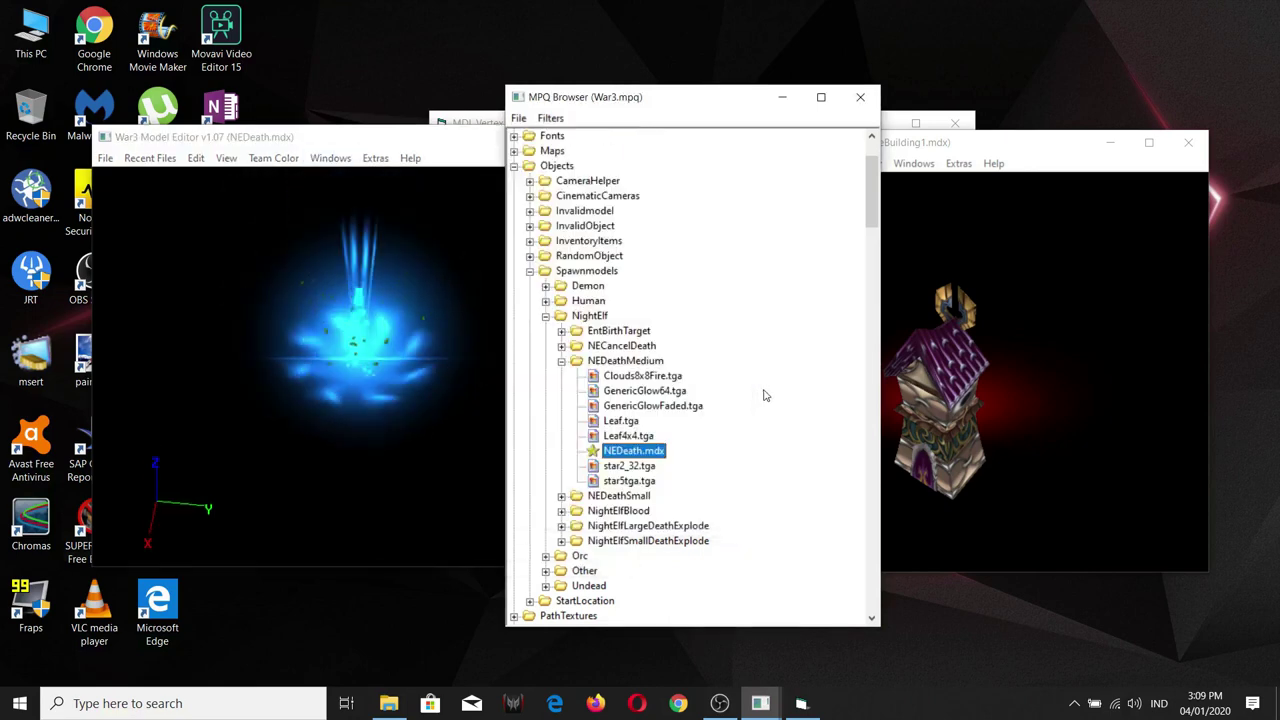
pyautogui.doubleClick(628, 526)
pyautogui.doubleClick(640, 571)
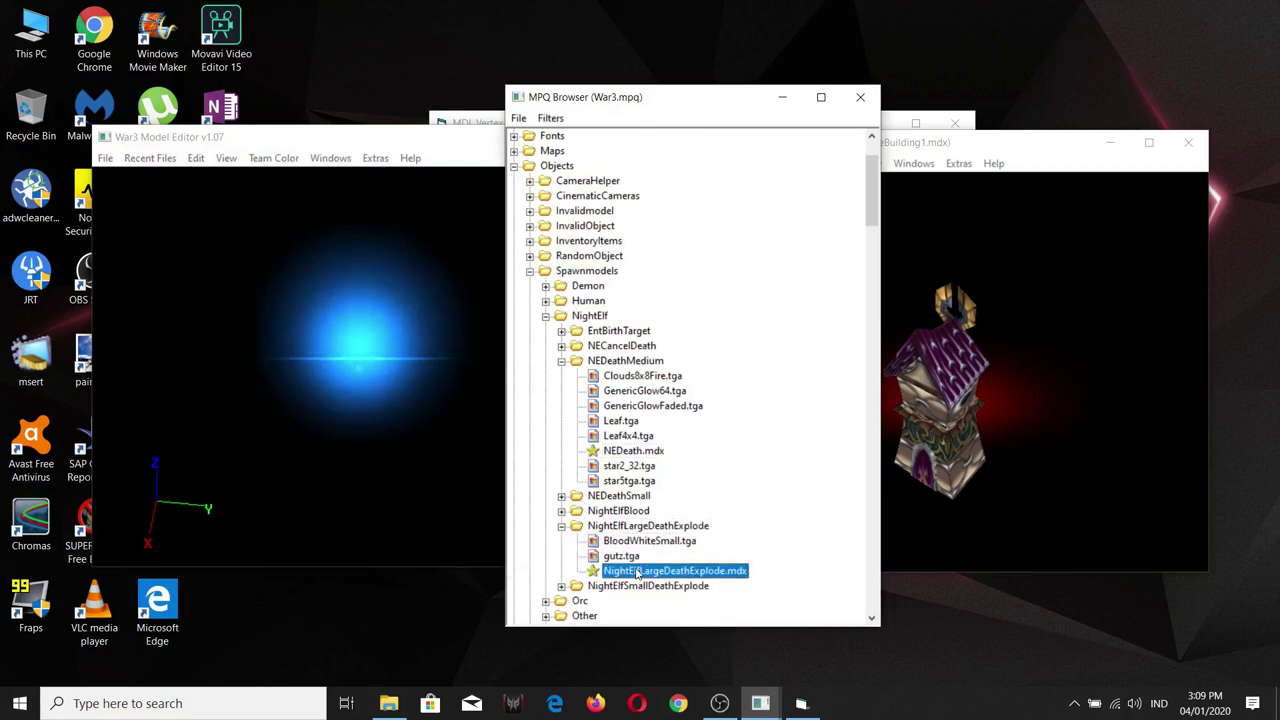
pyautogui.click(787, 527)
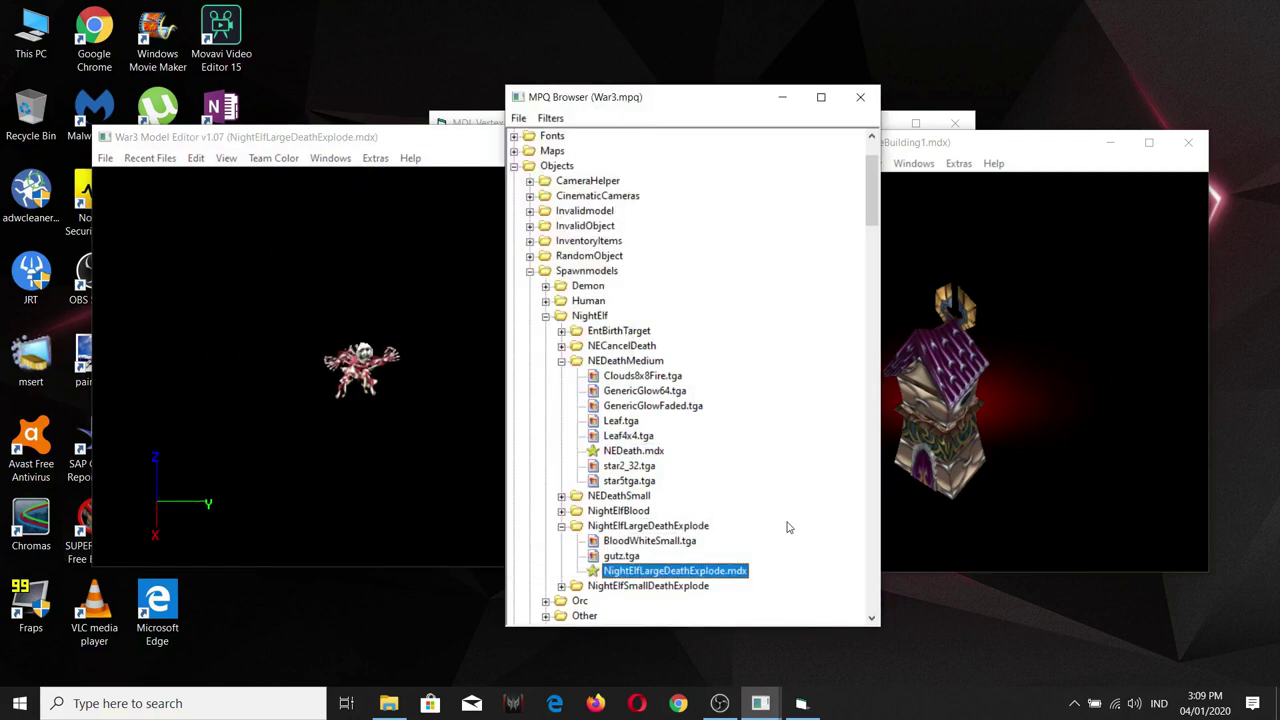
# - Open NECancelDeath.mdx from the NECancelDeath folder under NightElf
pyautogui.doubleClick(618, 346)
pyautogui.doubleClick(620, 437)
pyautogui.click(720, 352)
pyautogui.scroll(-4, 620, 340)
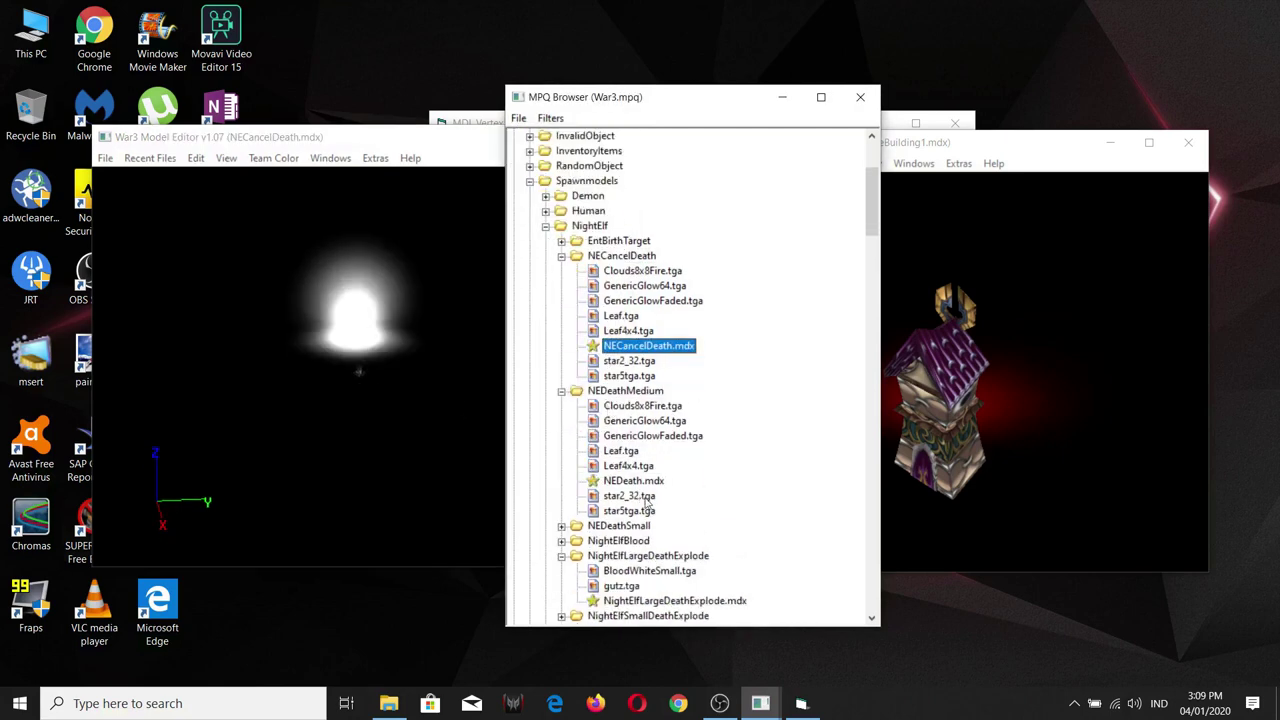
# - Open NEDeathSmall.mdx from the NEDeathSmall folder under NightElf
pyautogui.scroll(2, 588, 428)
pyautogui.doubleClick(620, 527)
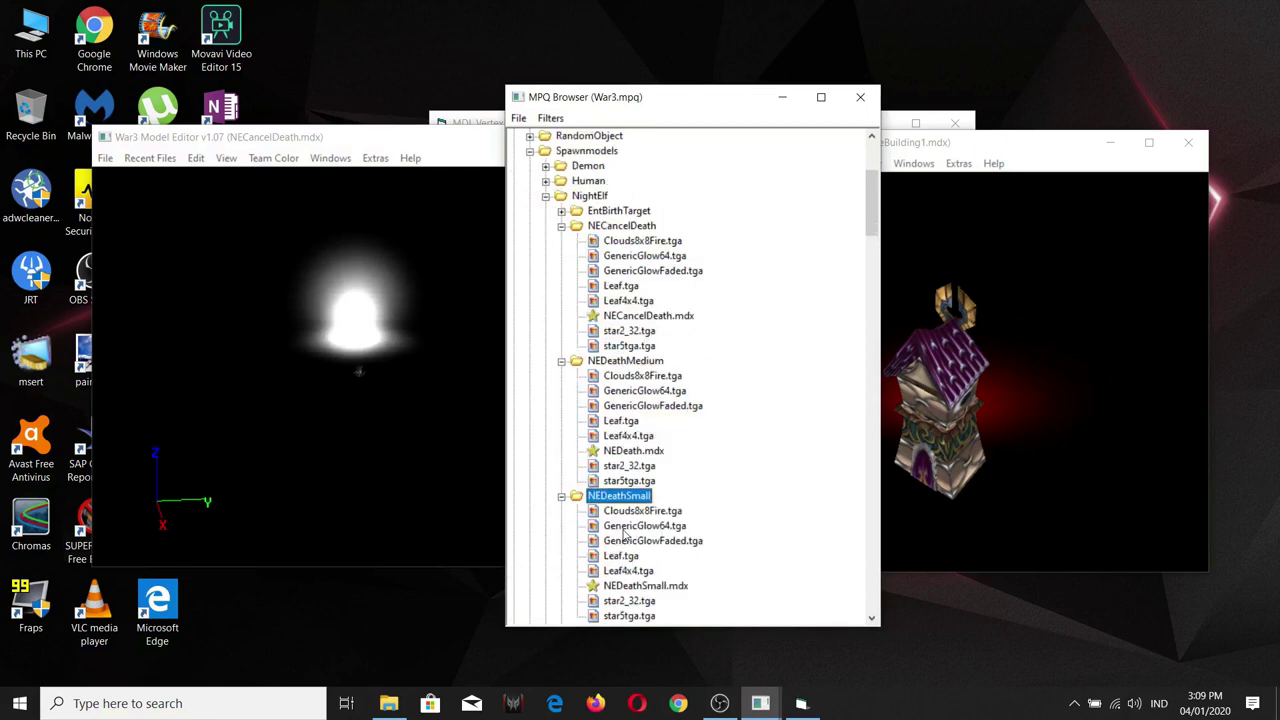
pyautogui.doubleClick(640, 586)
pyautogui.scroll(2, 583, 245)
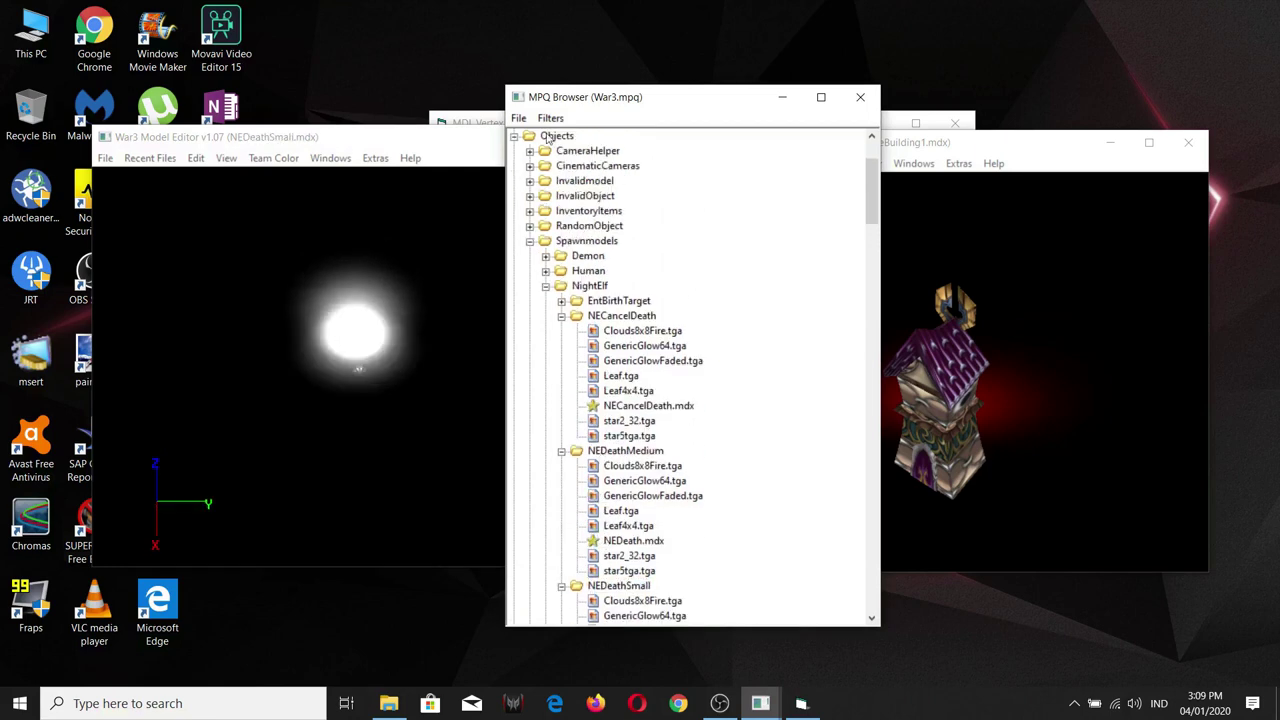
# - Preview the Birth animation of the NEDeathSmall model in the Animation Controller
pyautogui.click(312, 187)
pyautogui.click(330, 158)
pyautogui.click(355, 193)
pyautogui.click(609, 214)
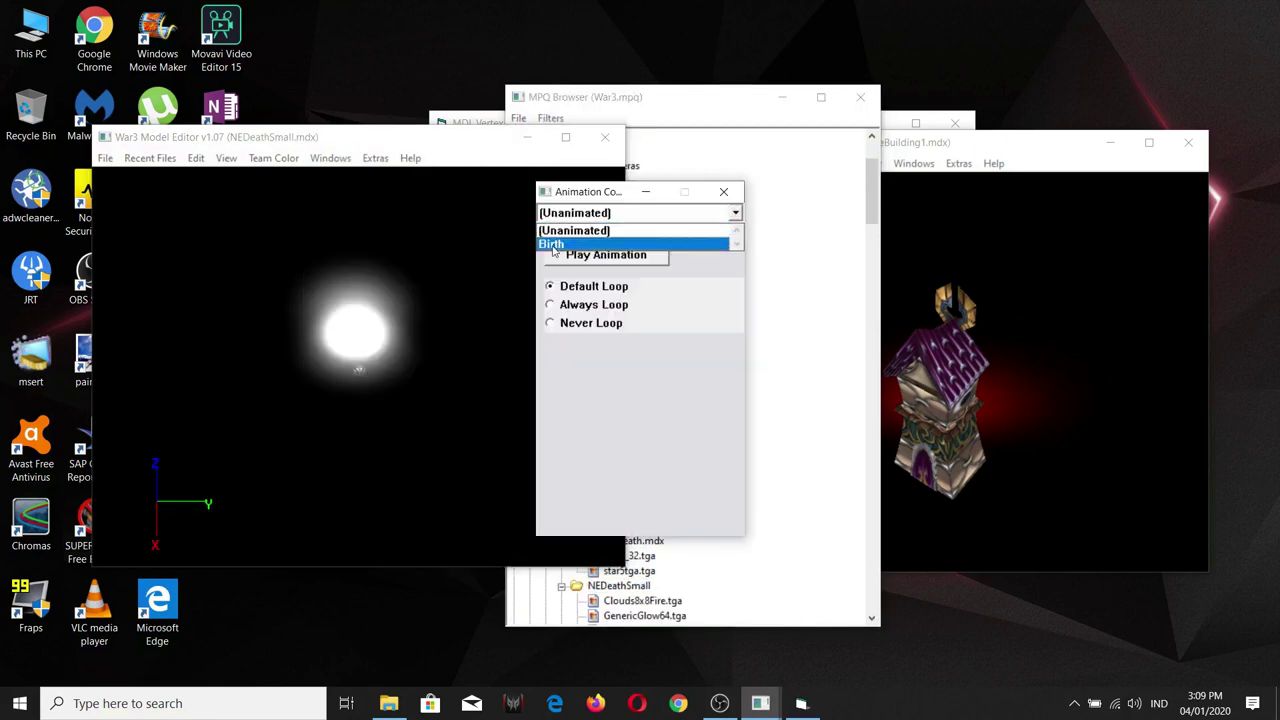
pyautogui.click(552, 244)
pyautogui.click(436, 288)
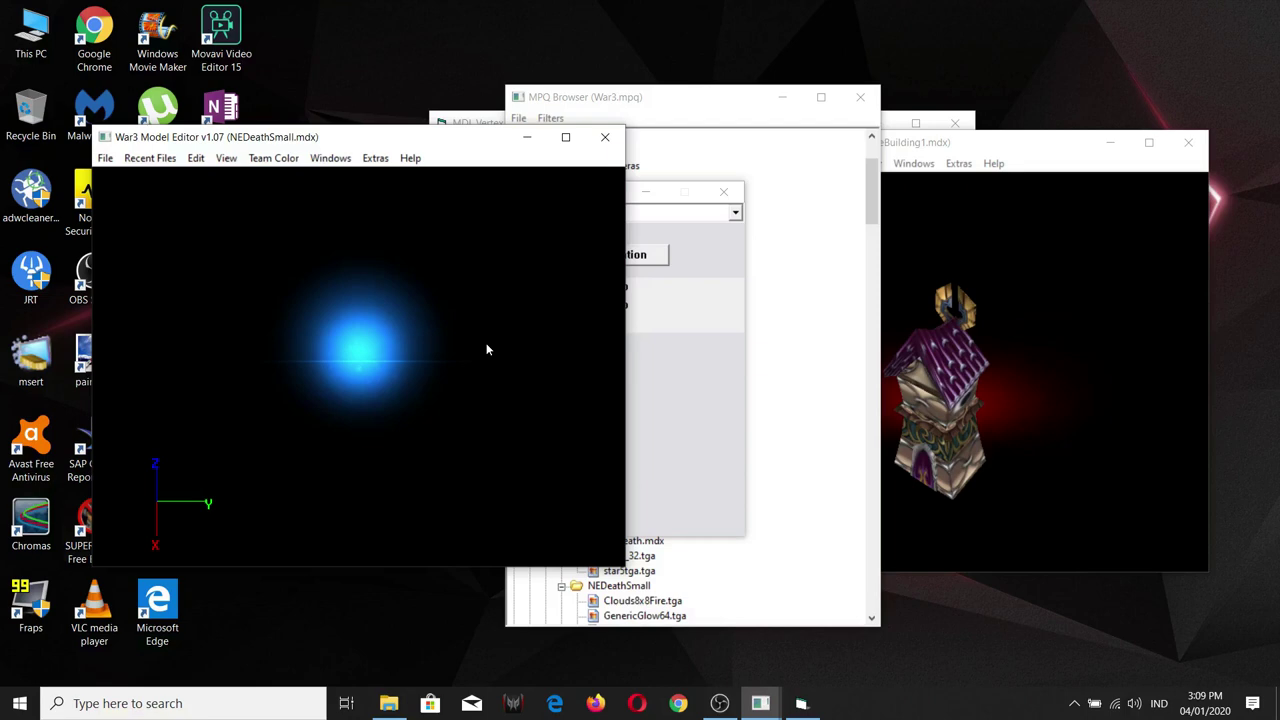
# - Examine the ElvenFishVillageBuilding1 tower model from several angles and distances
pyautogui.click(937, 272)
pyautogui.scroll(5, 926, 365)
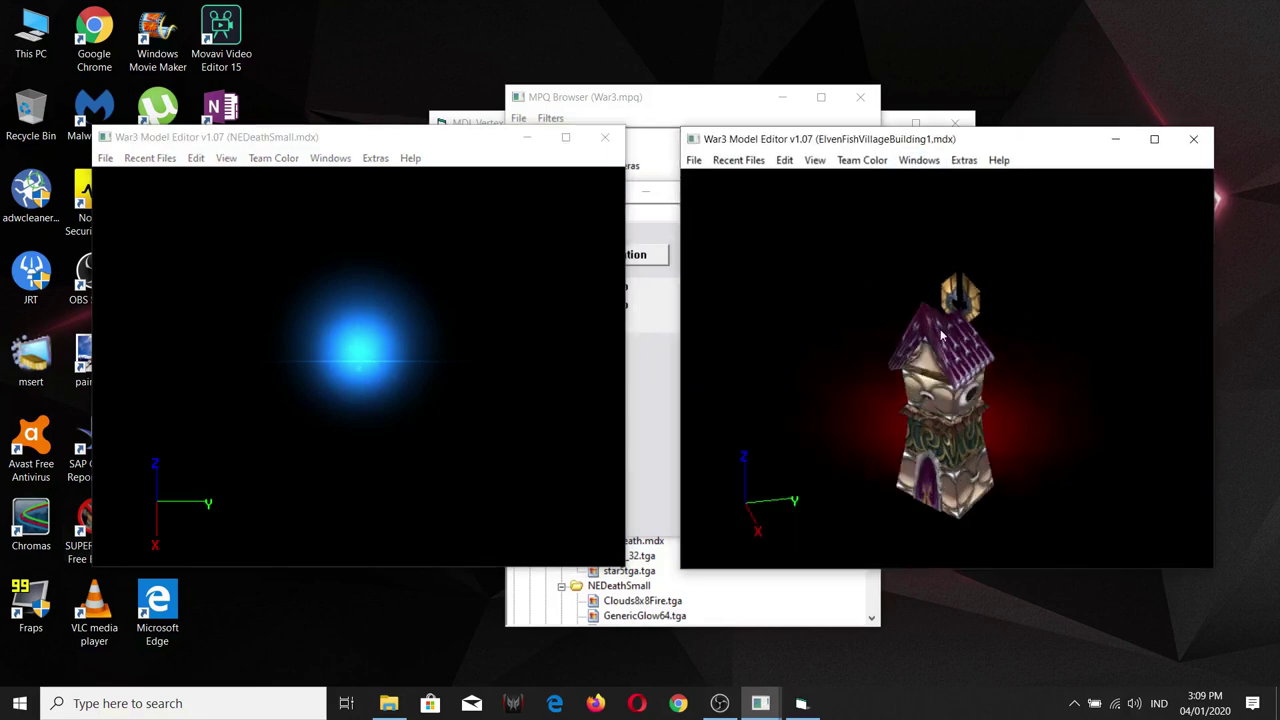
pyautogui.scroll(-3, 937, 408)
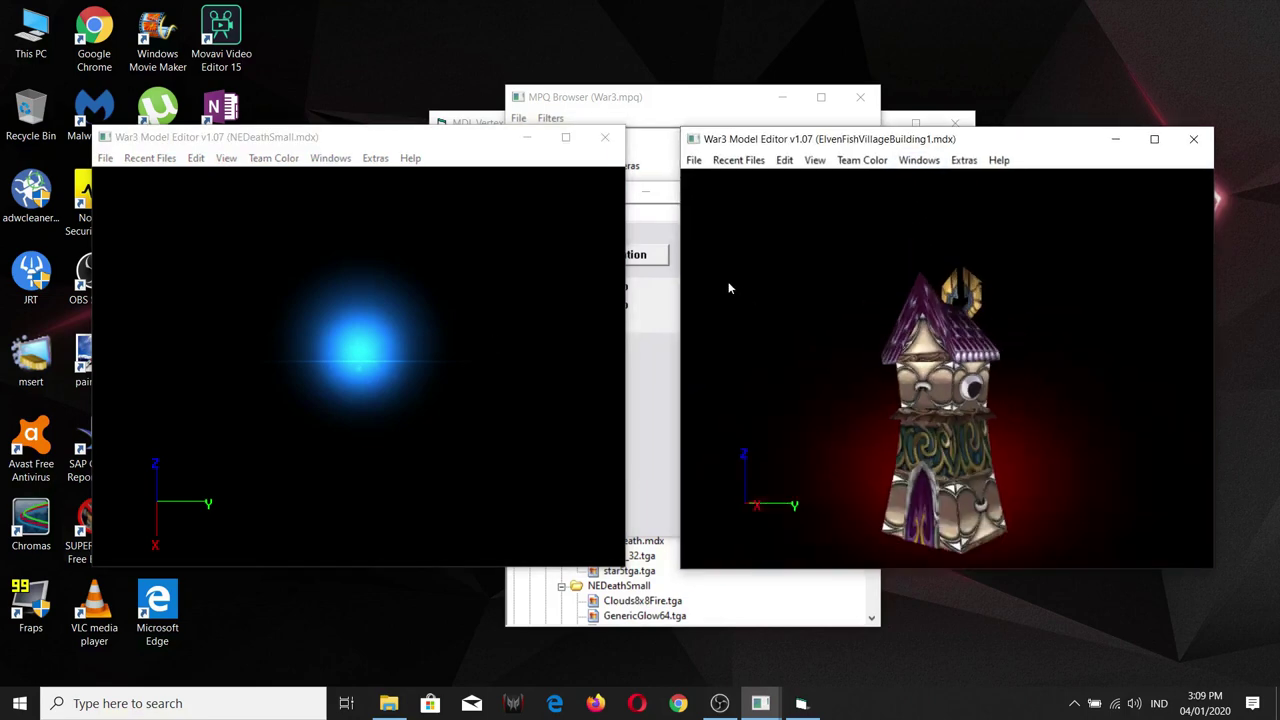
pyautogui.moveTo(728, 288); pyautogui.dragTo(762, 302)
pyautogui.moveTo(880, 146); pyautogui.dragTo(880, 137)
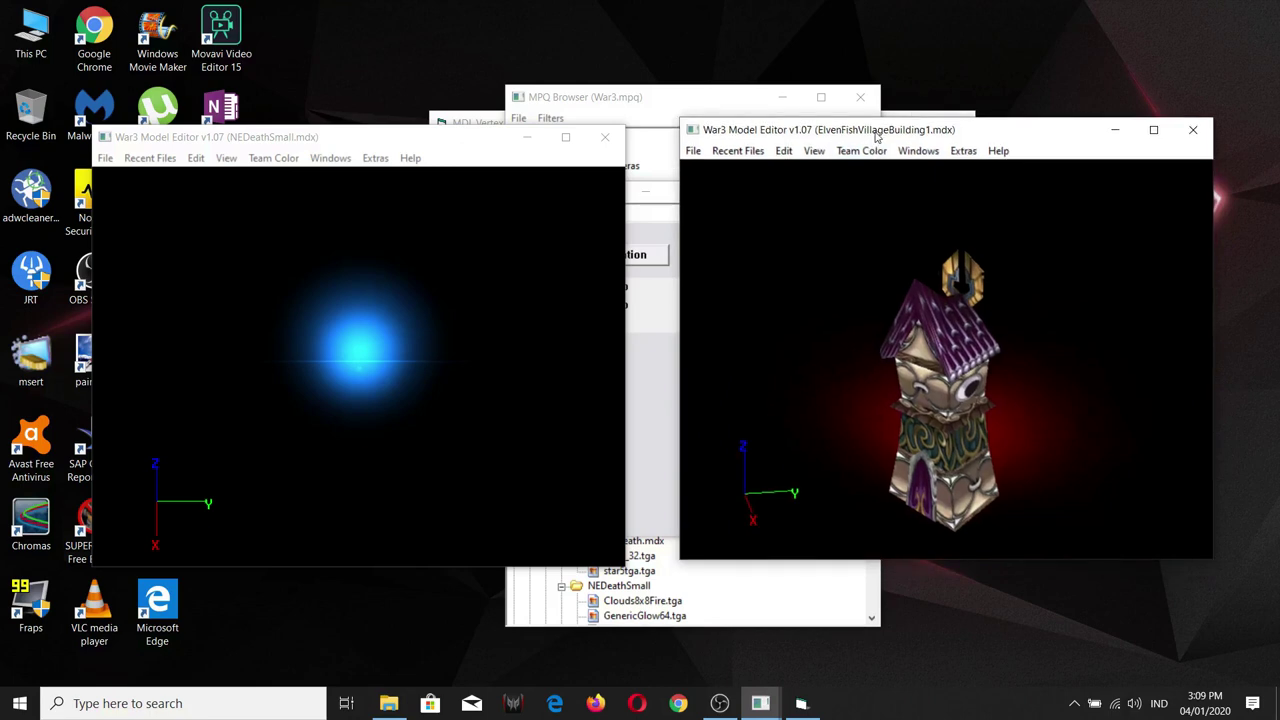
pyautogui.scroll(2, 972, 285)
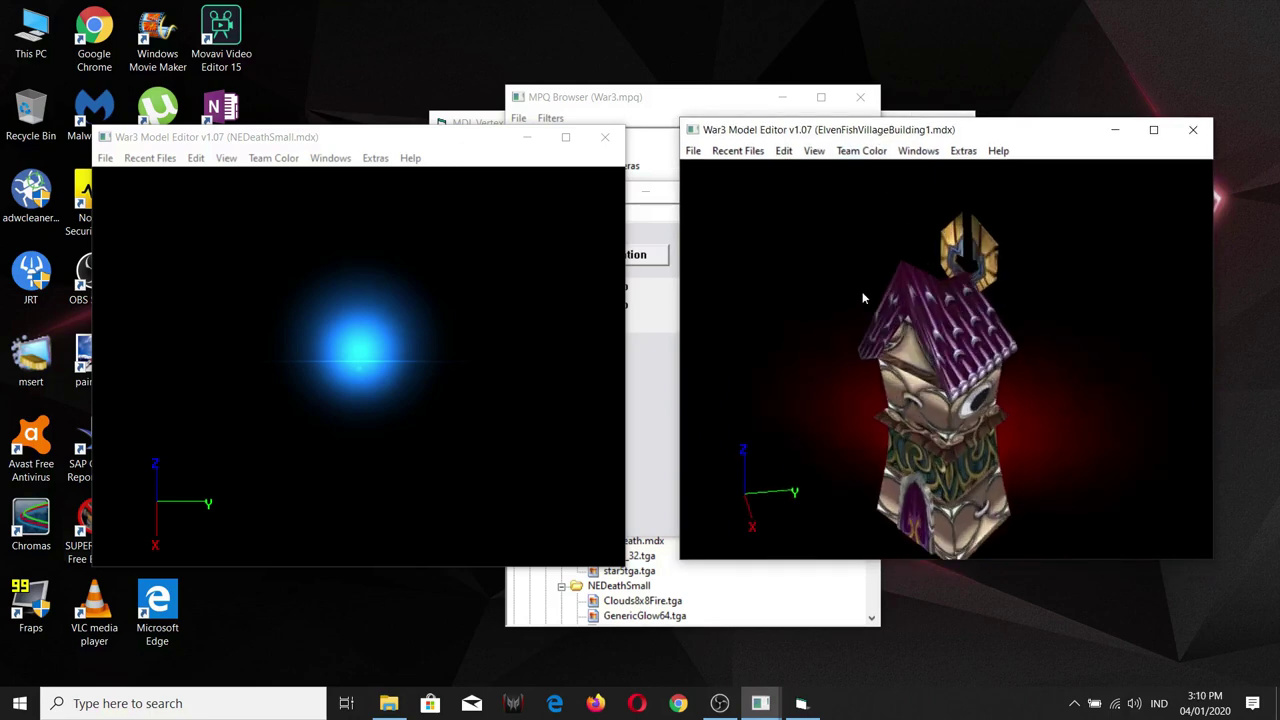
pyautogui.moveTo(885, 289); pyautogui.dragTo(855, 311)
# - Open the Animation Controller for the ElvenFishVillageBuilding1 model and select its Death animation
pyautogui.click(918, 150)
pyautogui.click(929, 189)
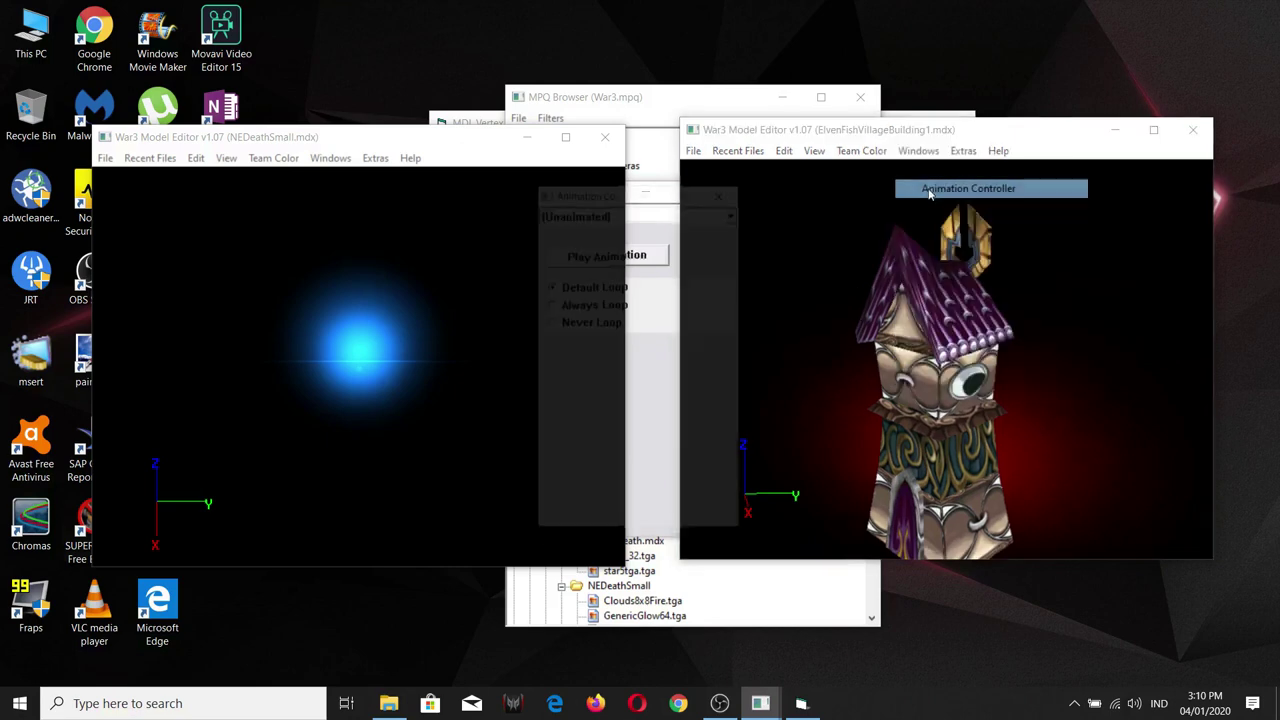
pyautogui.moveTo(580, 106); pyautogui.dragTo(546, 146)
pyautogui.click(543, 170)
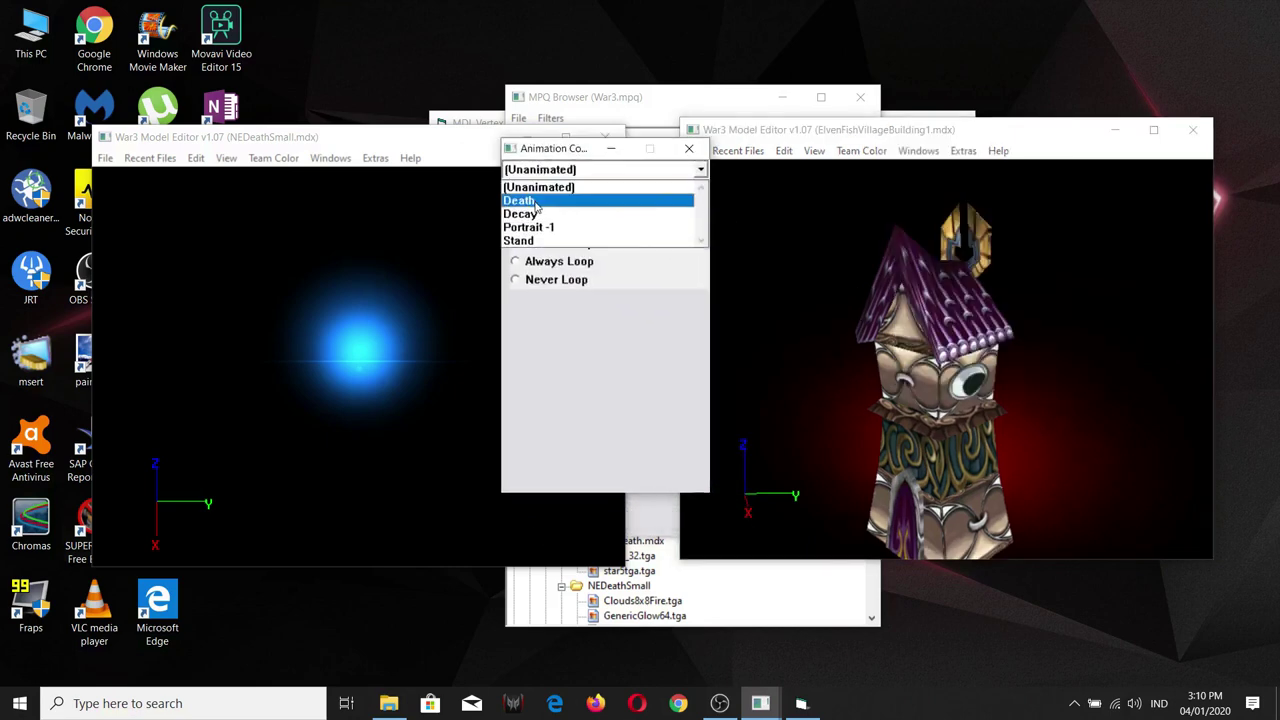
pyautogui.click(991, 389)
pyautogui.moveTo(976, 405); pyautogui.dragTo(962, 400)
pyautogui.scroll(-2, 966, 398)
pyautogui.click(558, 167)
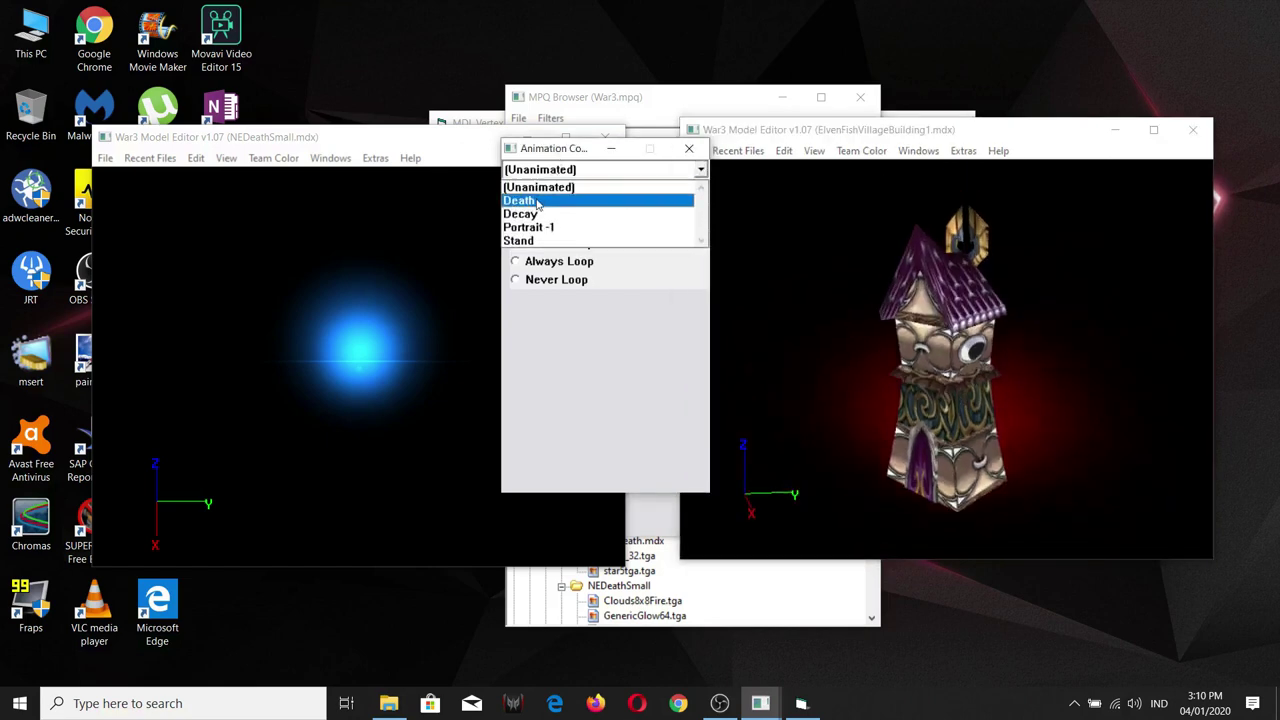
pyautogui.click(520, 201)
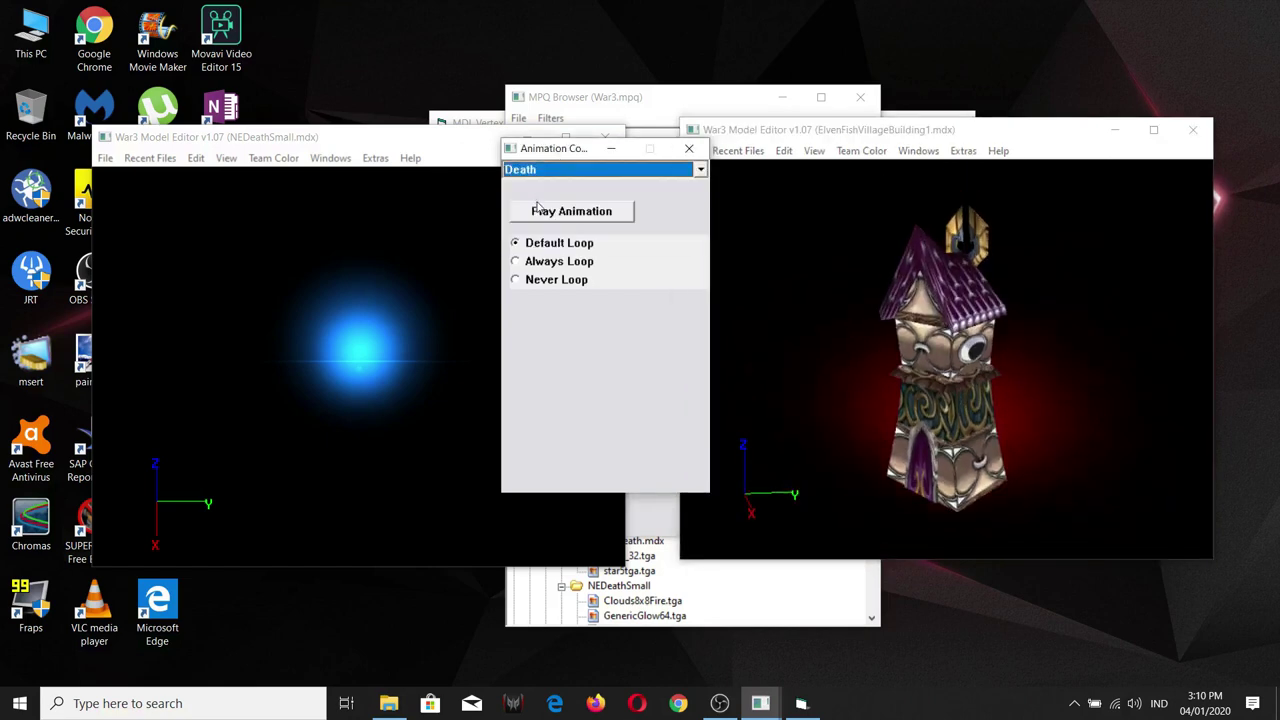
# - Open the Node Manager for the ElvenFishVillageBuilding1 model to work on its particle emitter nodes
pyautogui.click(930, 151)
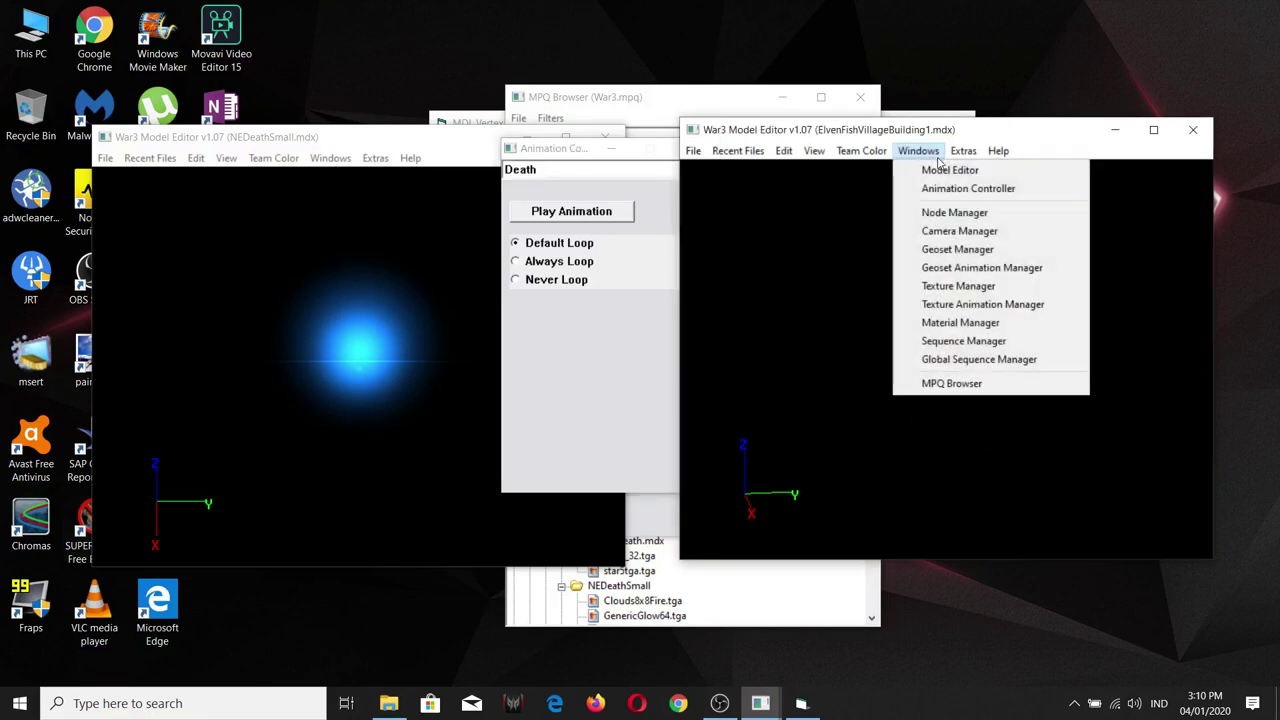
pyautogui.click(954, 212)
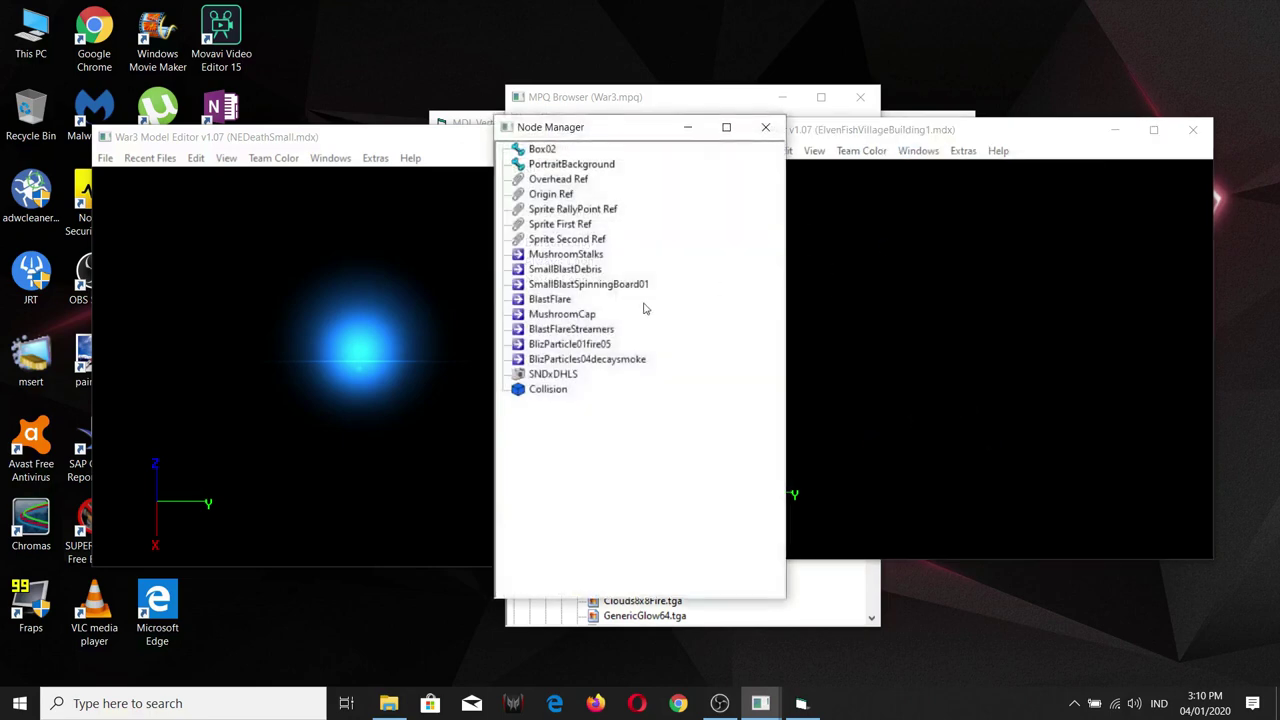
pyautogui.rightClick(562, 360)
pyautogui.click(558, 345)
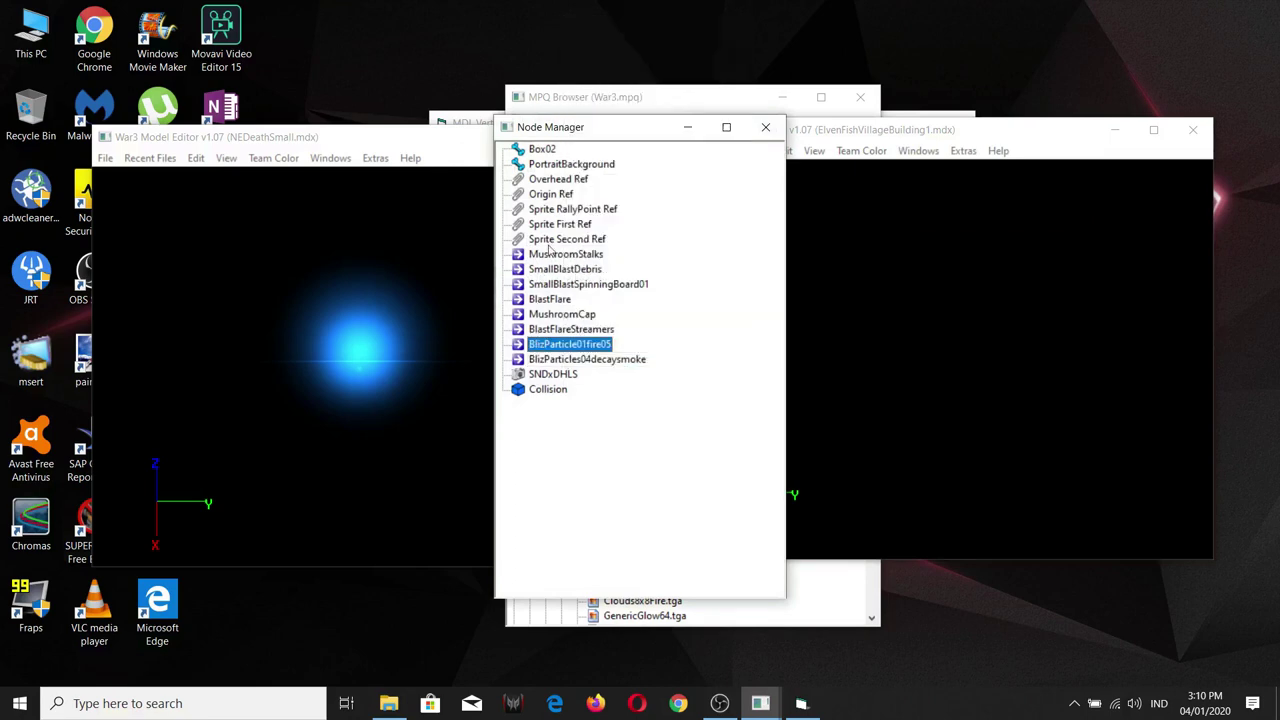
pyautogui.click(549, 256)
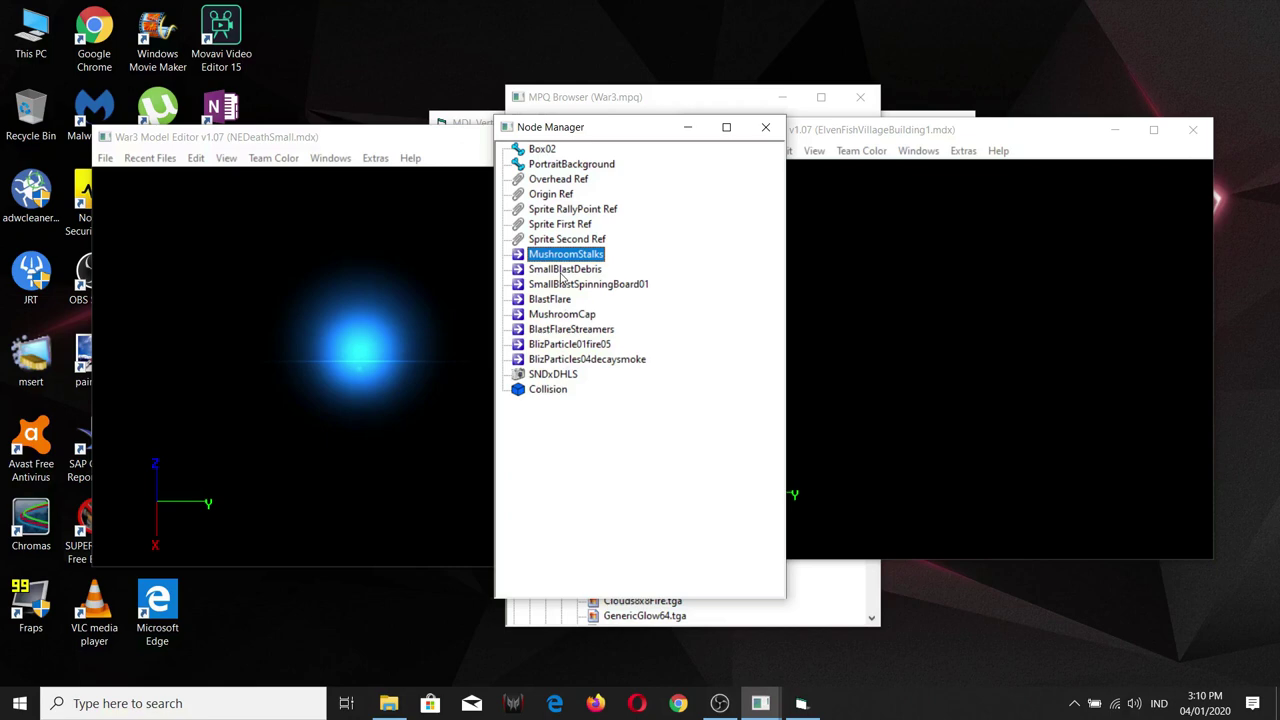
# - Remove the BlizParticles04decaysmoke, BlizParticle01fire05, BlastFlareStreamers and MushroomCap emitters from the ElvenFishVillageBuilding1 nodes
pyautogui.rightClick(587, 362)
pyautogui.click(600, 347)
pyautogui.rightClick(568, 349)
pyautogui.click(578, 341)
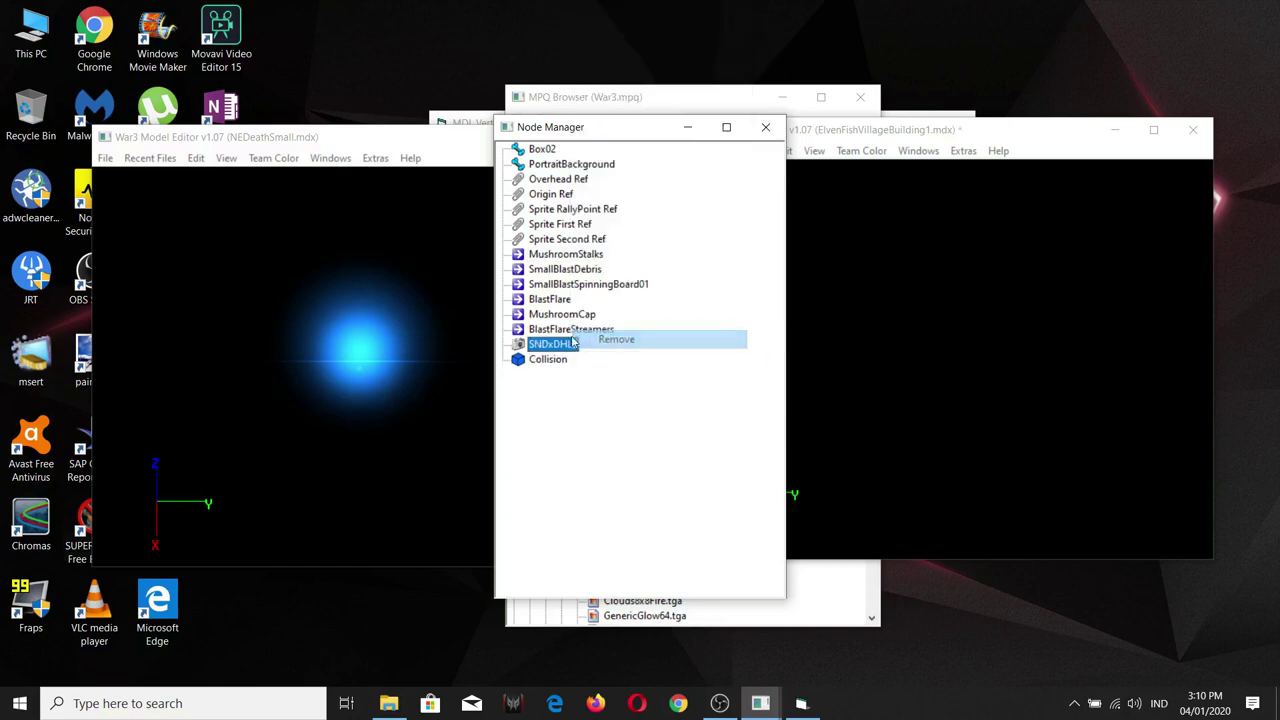
pyautogui.rightClick(578, 329)
pyautogui.click(614, 656)
pyautogui.rightClick(571, 316)
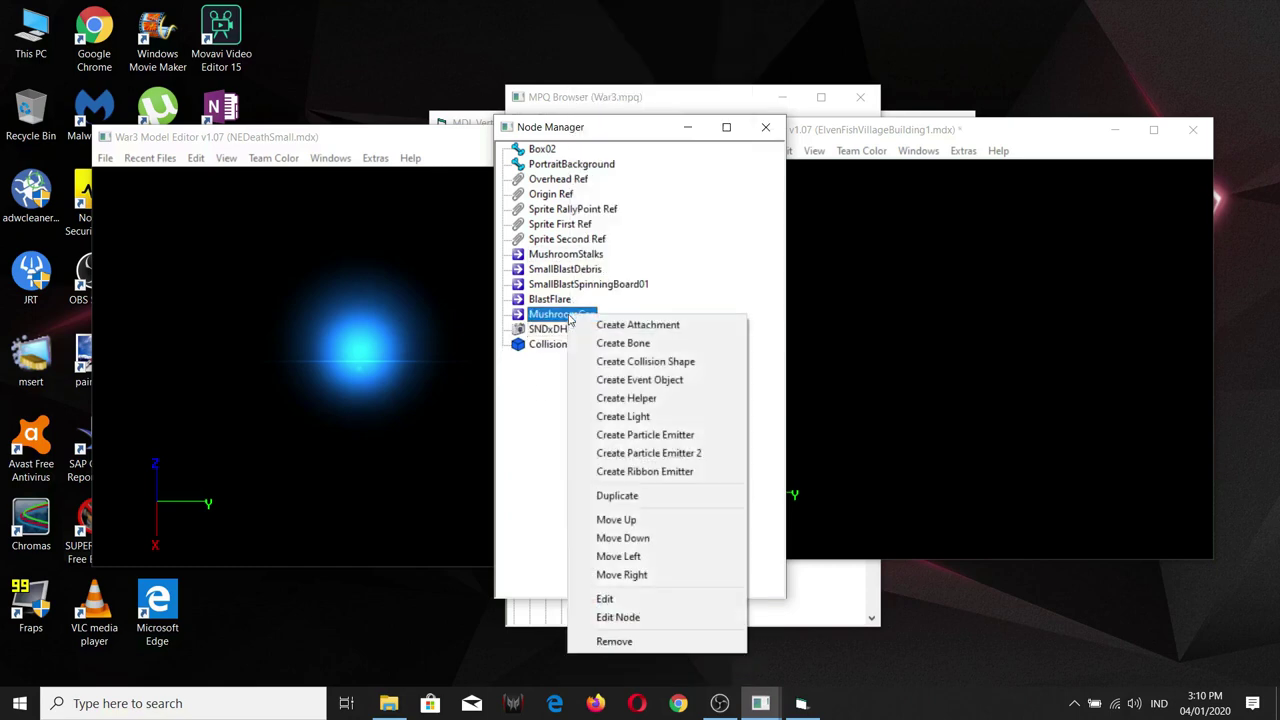
pyautogui.click(614, 641)
# - Remove the BlastFlare, SmallBlastSpinningBoard01, SmallBlastDebris and MushroomStalks emitters from the ElvenFishVillageBuilding1 nodes
pyautogui.rightClick(551, 299)
pyautogui.click(627, 622)
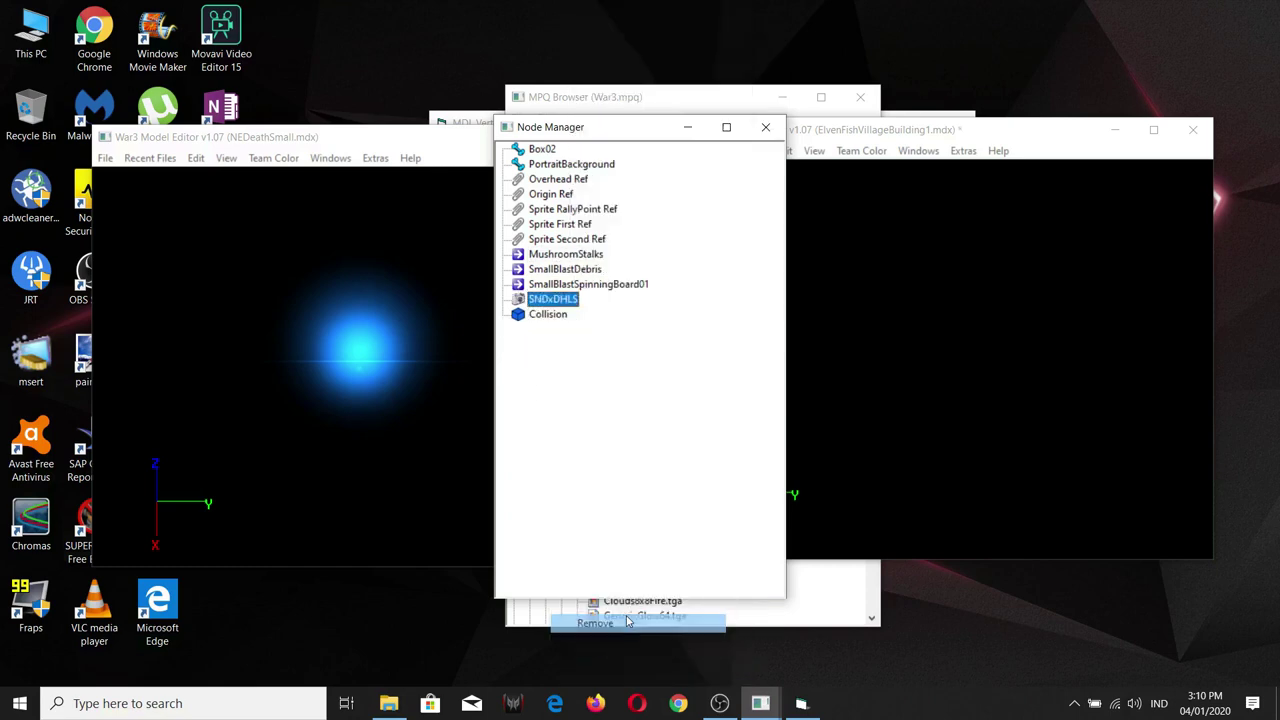
pyautogui.rightClick(581, 282)
pyautogui.click(630, 605)
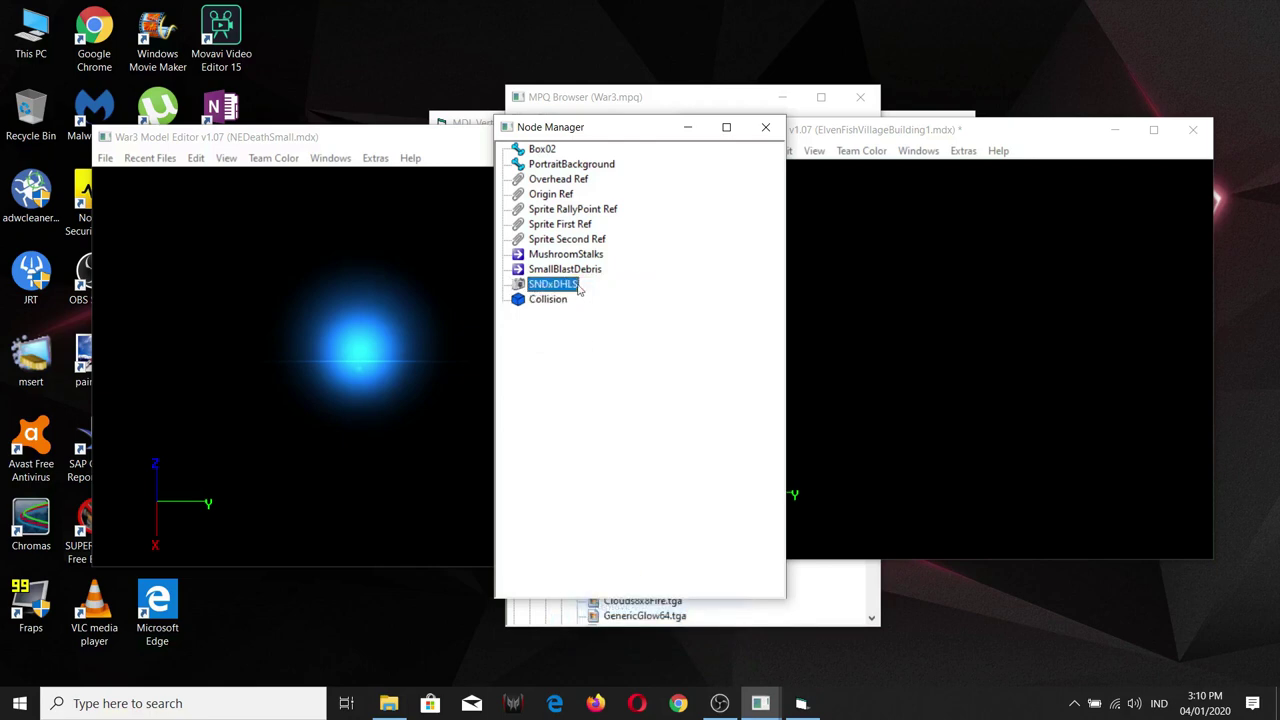
pyautogui.rightClick(578, 270)
pyautogui.click(644, 591)
pyautogui.rightClick(557, 255)
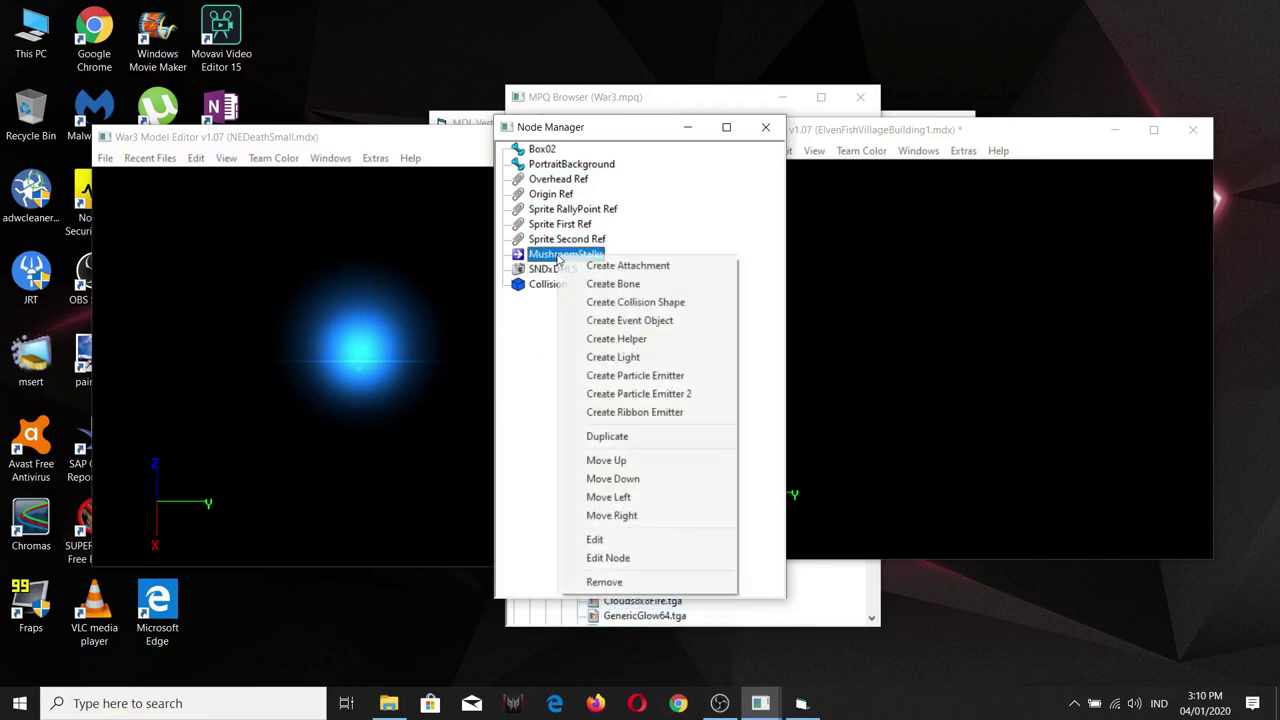
pyautogui.click(657, 581)
# - Preview the Stand animation of the edited ElvenFishVillageBuilding1 model in the Animation Controller
pyautogui.click(923, 300)
pyautogui.click(920, 151)
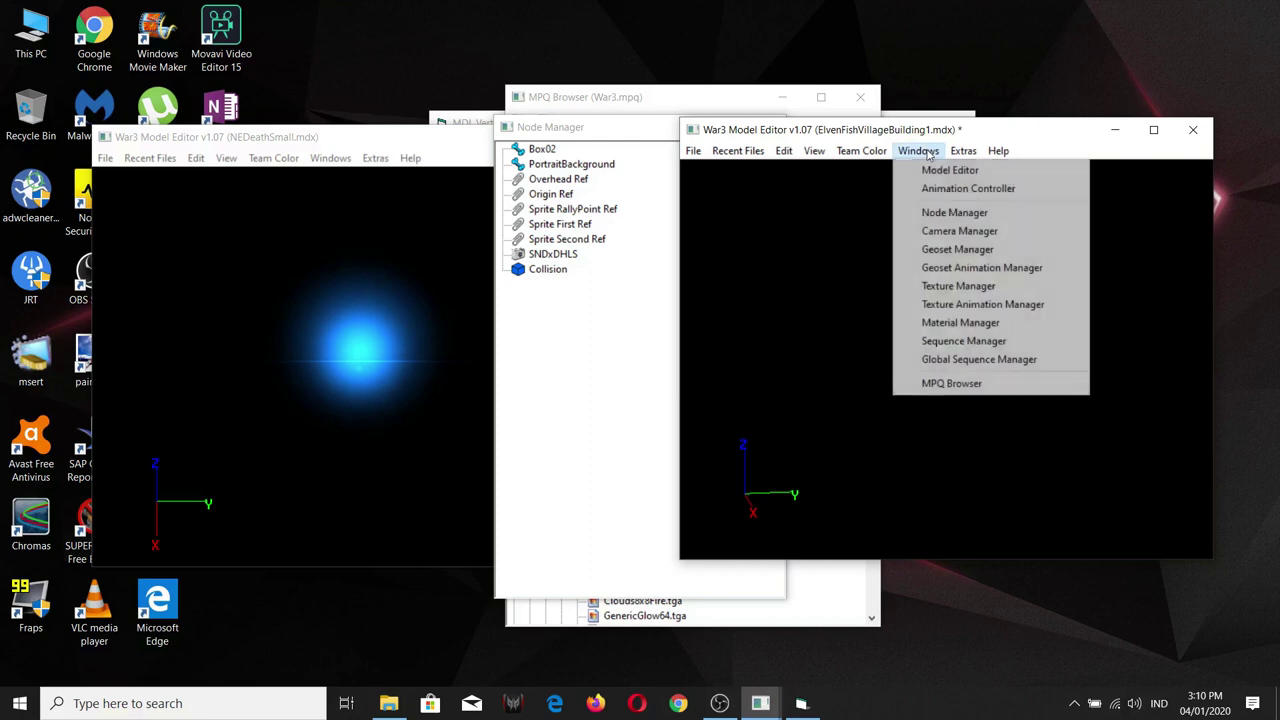
pyautogui.click(968, 188)
pyautogui.click(560, 172)
pyautogui.click(540, 241)
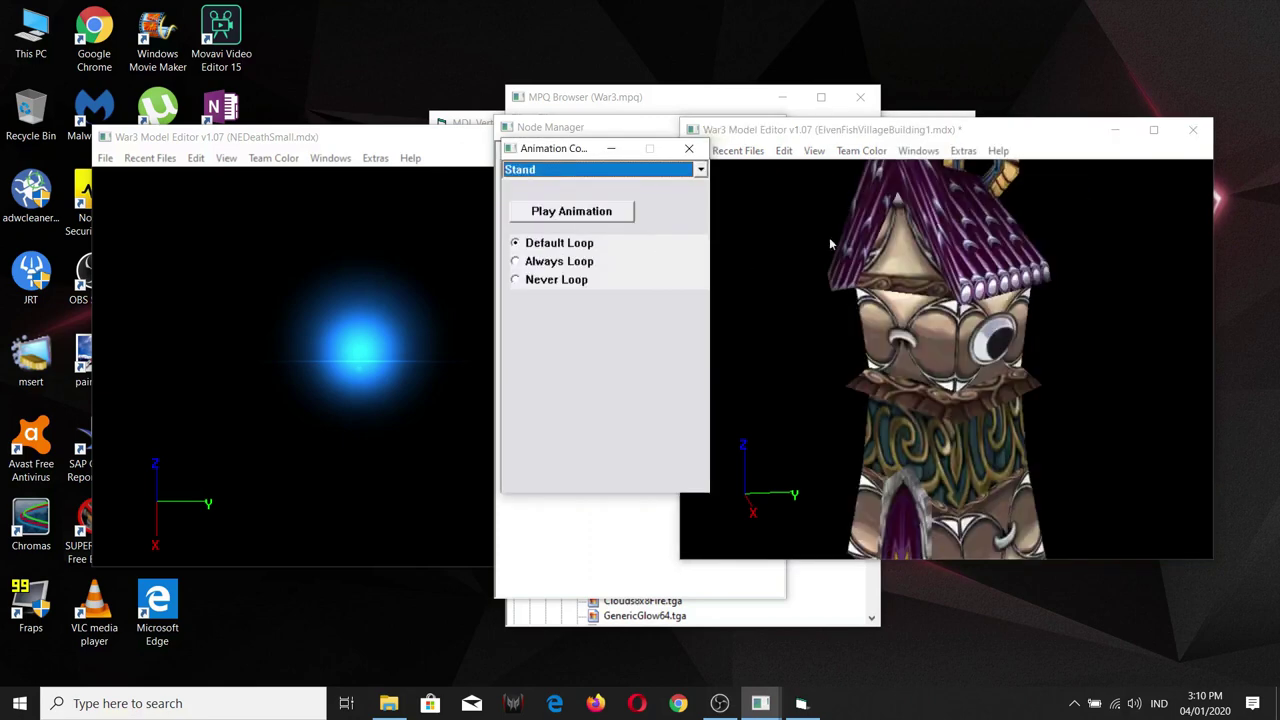
pyautogui.moveTo(830, 244); pyautogui.dragTo(884, 232)
pyautogui.scroll(-3, 884, 232)
# - Save the building model as ElvenFishVillageBuilding1V2.00.mdl in the Fishing Village folder under Warcraft III Models
pyautogui.click(693, 150)
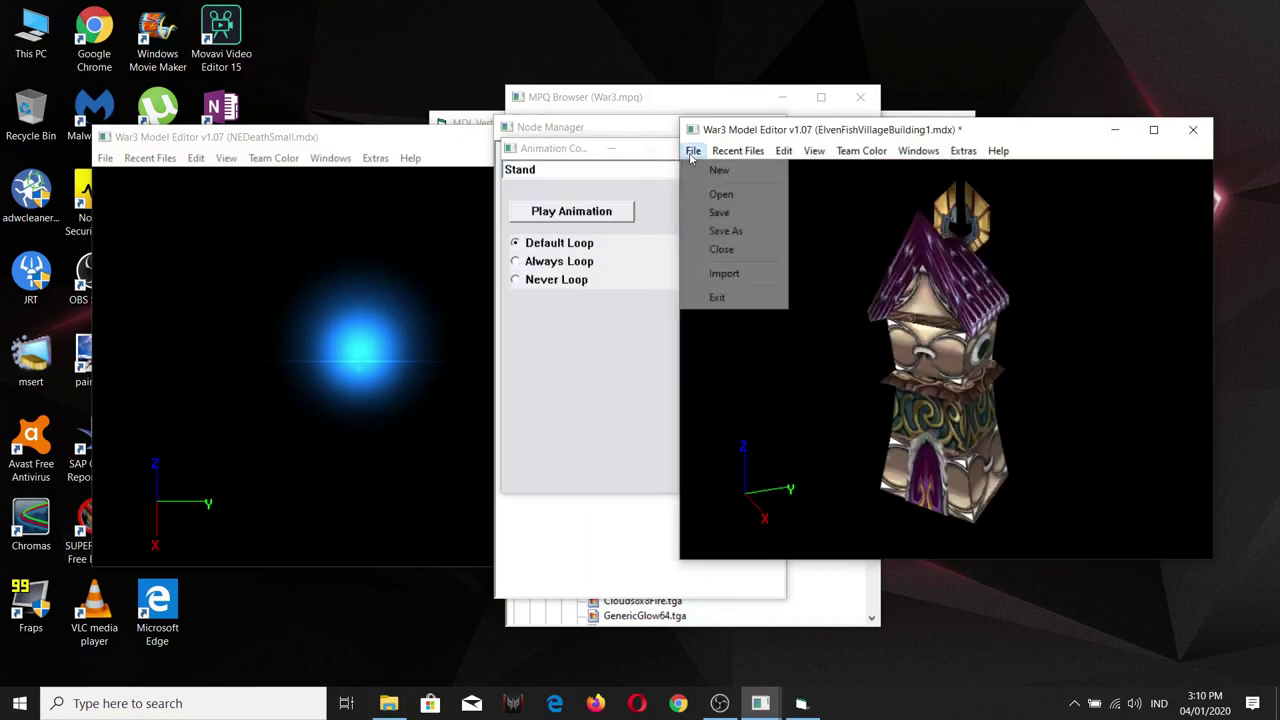
pyautogui.click(722, 232)
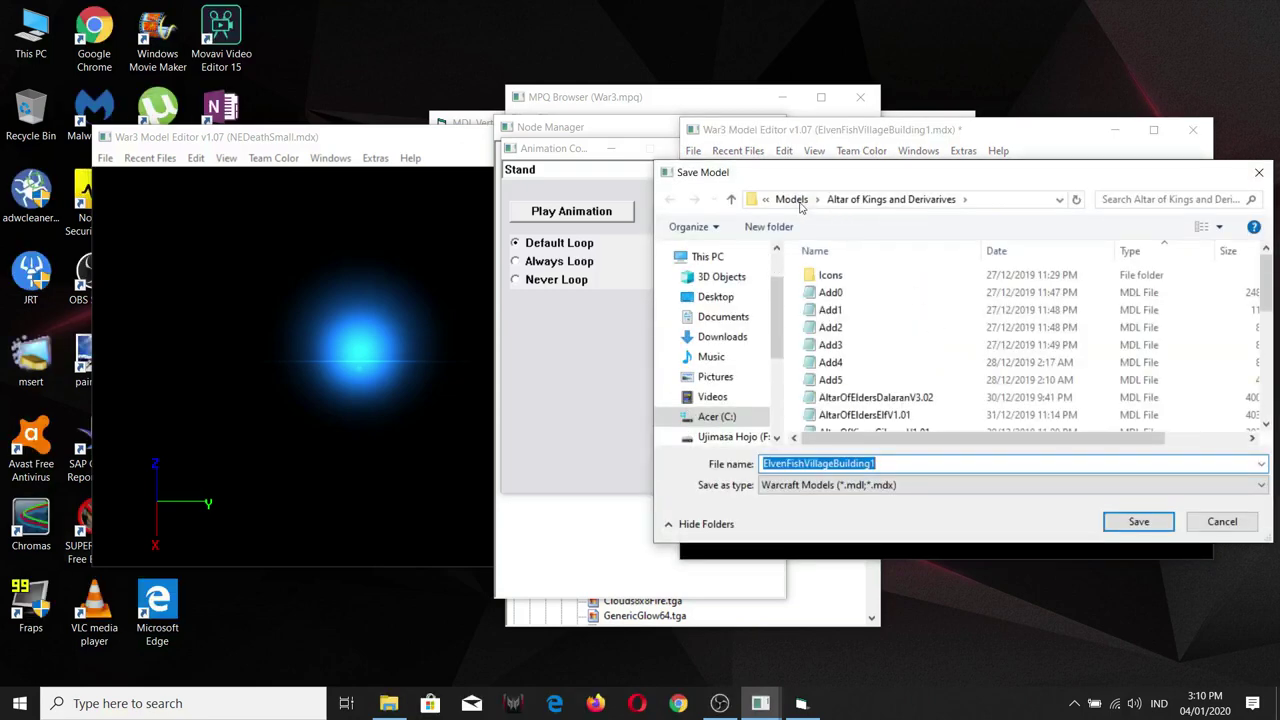
pyautogui.click(792, 199)
pyautogui.scroll(-12, 1265, 302)
pyautogui.moveTo(1265, 302); pyautogui.dragTo(1266, 313)
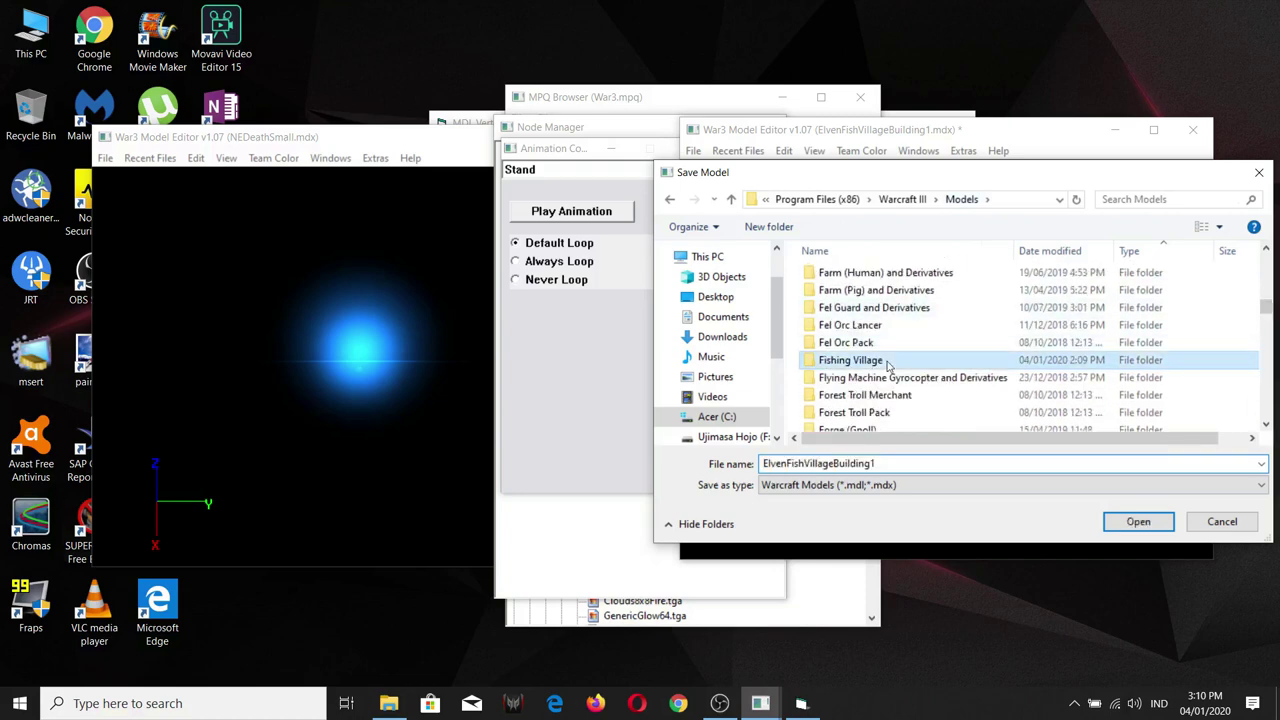
pyautogui.doubleClick(970, 360)
pyautogui.click(888, 465)
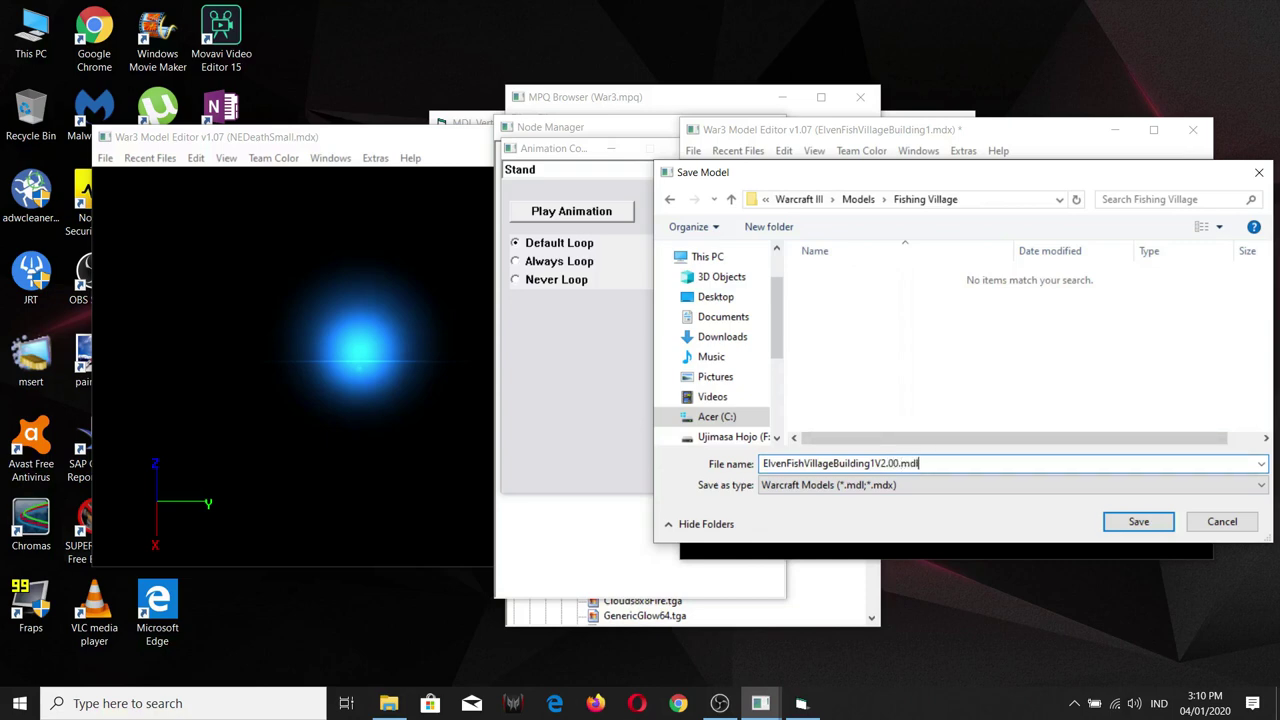
pyautogui.press('Return')
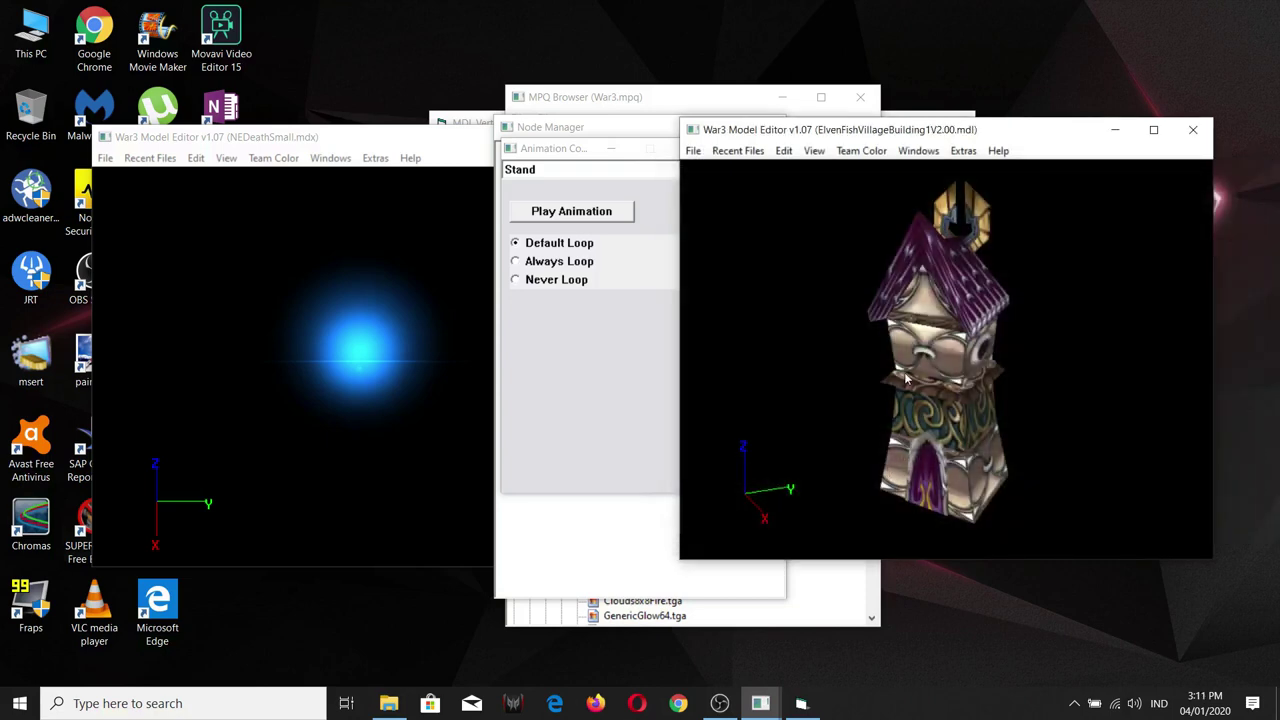
# - Open MoonWell.mdx from the MoonWell folder under Buildings, NightElf in place of the NEDeathSmall model
pyautogui.moveTo(907, 378); pyautogui.dragTo(935, 320)
pyautogui.click(323, 290)
pyautogui.click(333, 158)
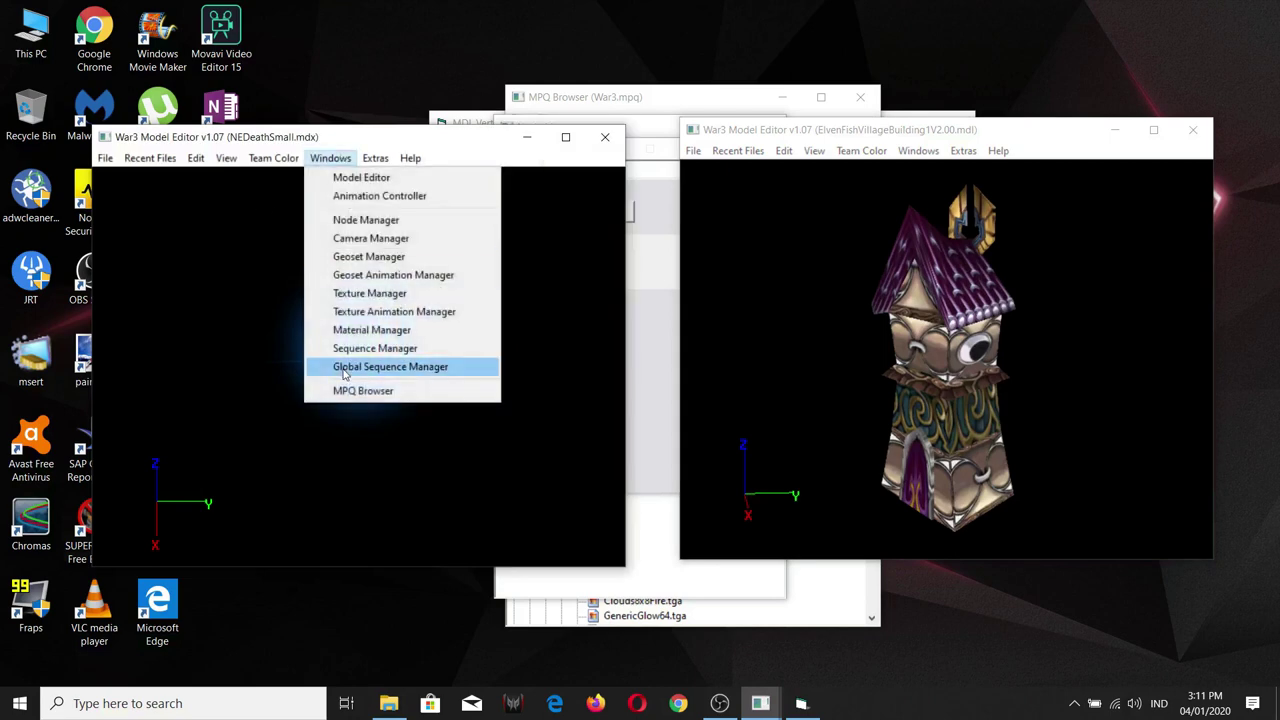
pyautogui.click(417, 389)
pyautogui.scroll(2, 560, 192)
pyautogui.scroll(1, 560, 192)
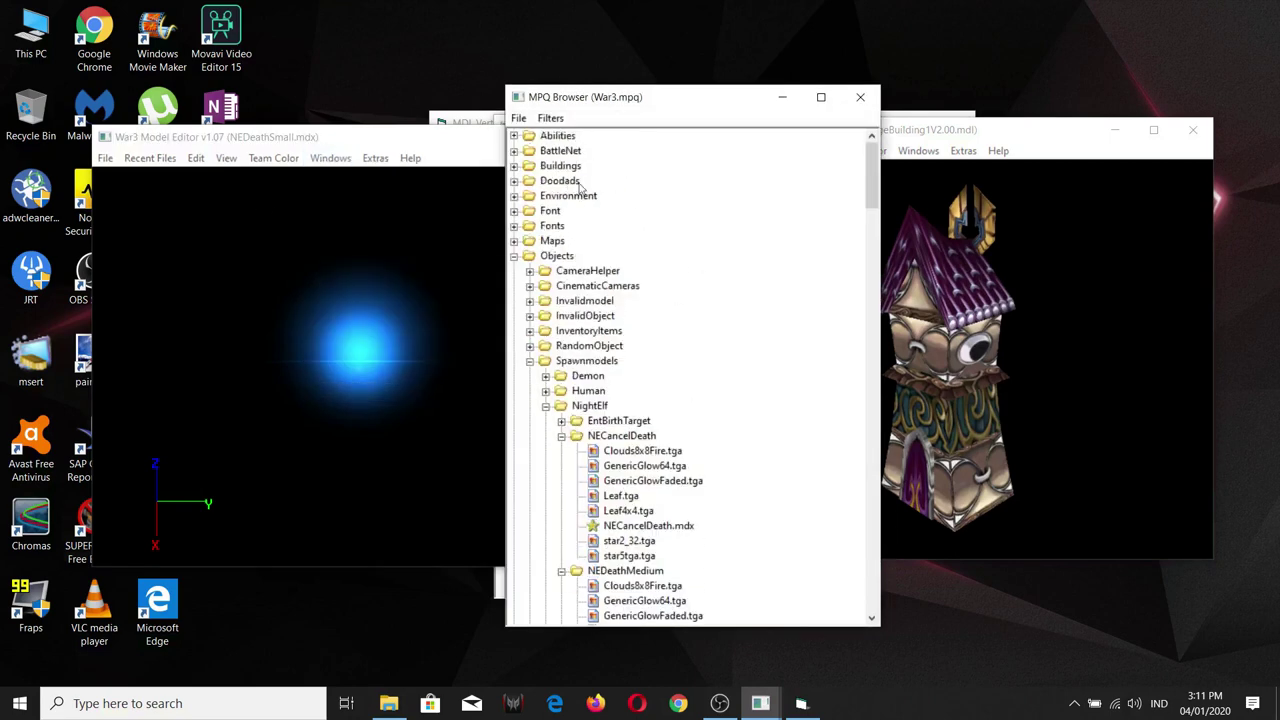
pyautogui.doubleClick(550, 166)
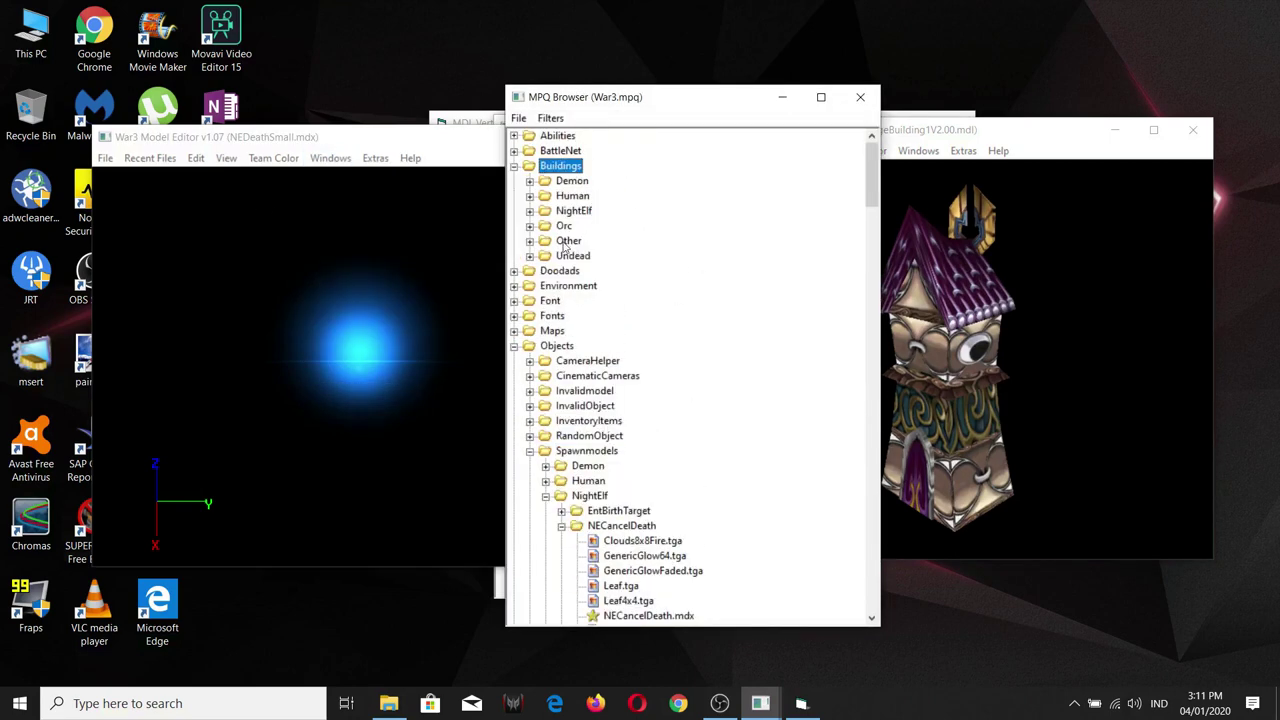
pyautogui.doubleClick(572, 212)
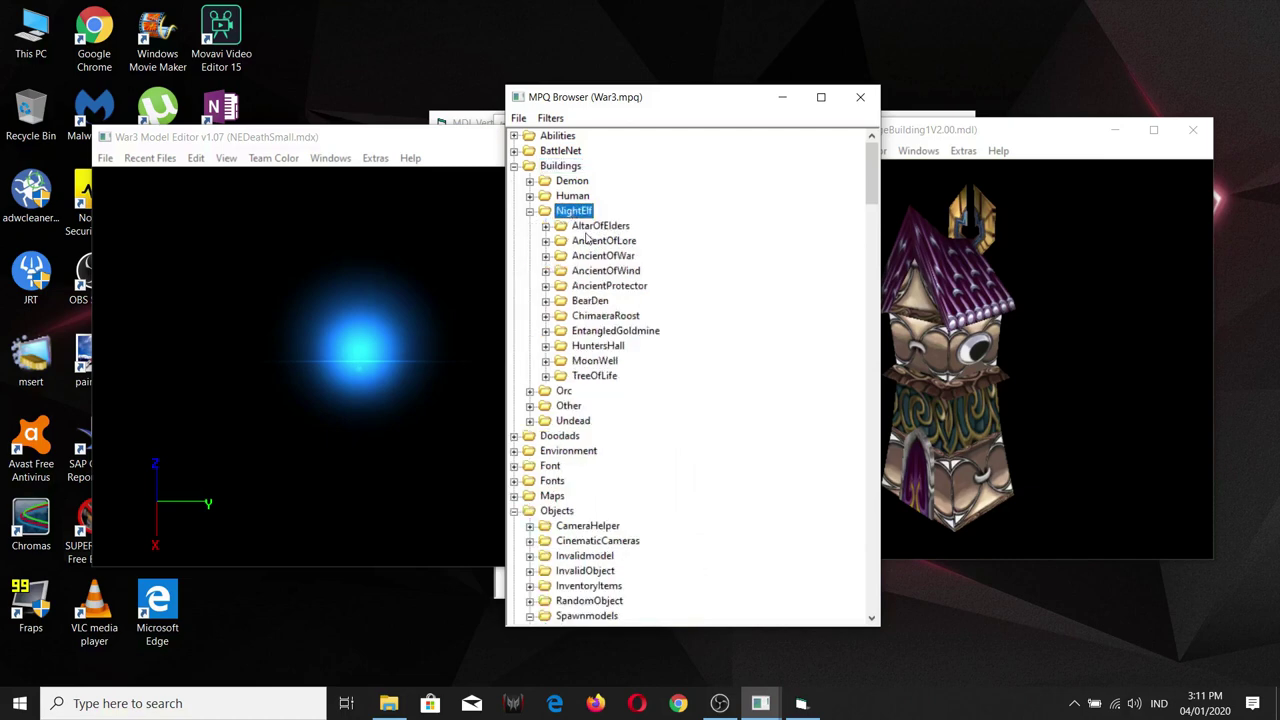
pyautogui.doubleClick(596, 361)
pyautogui.doubleClick(615, 390)
# - Inspect the Moon Well model and save it as MoonWell.mdl in the Fishing Village folder
pyautogui.click(436, 389)
pyautogui.scroll(1, 397, 373)
pyautogui.moveTo(935, 320); pyautogui.dragTo(944, 340)
pyautogui.moveTo(497, 414); pyautogui.dragTo(420, 392)
pyautogui.scroll(-1, 420, 375)
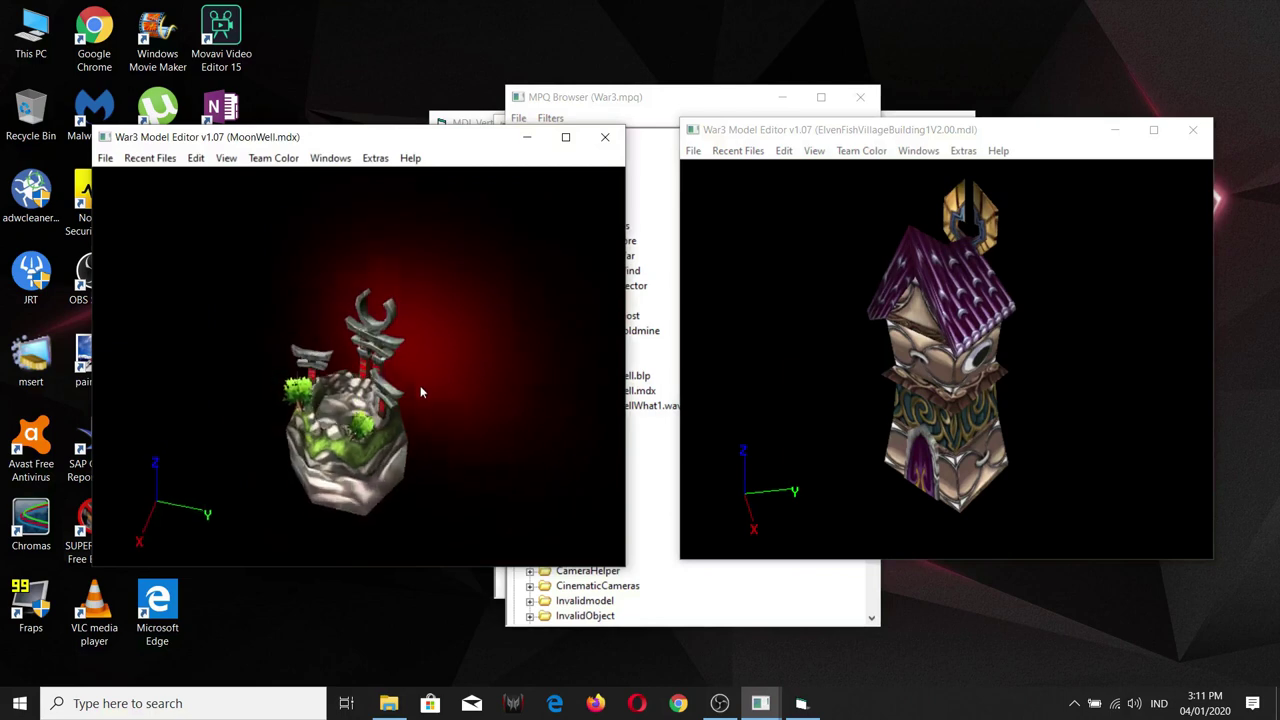
pyautogui.scroll(3, 420, 392)
pyautogui.click(105, 158)
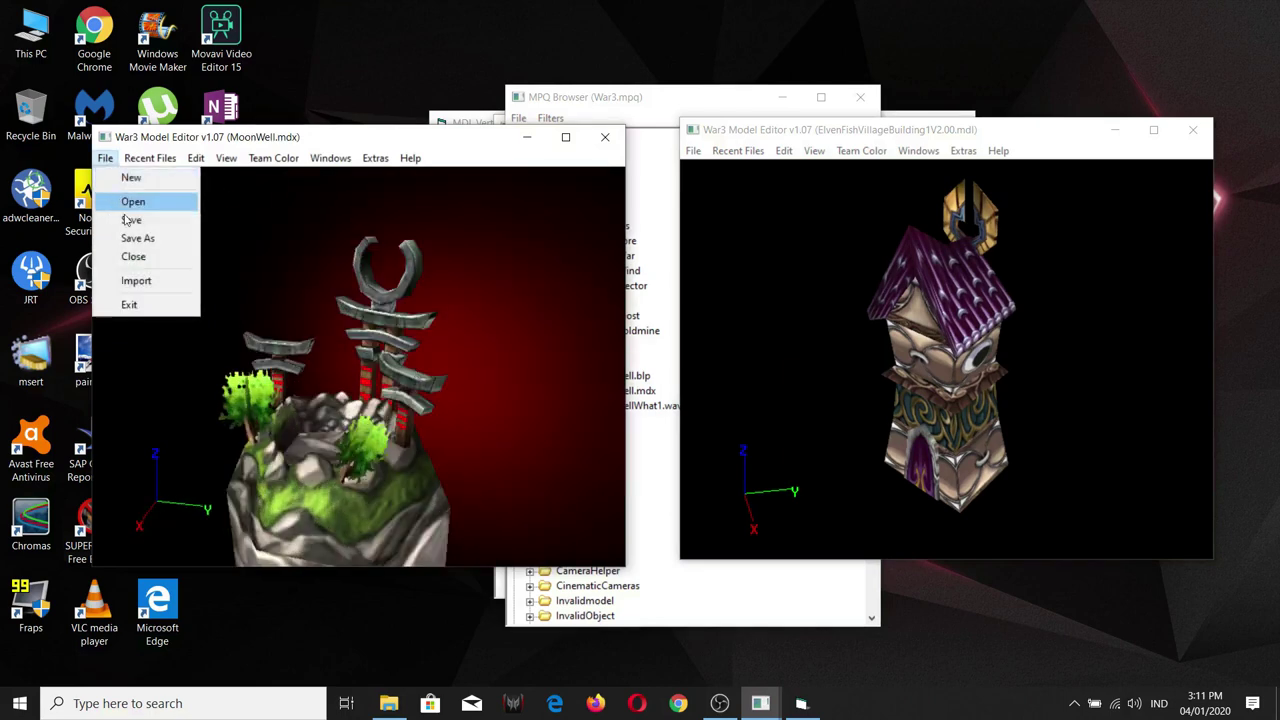
pyautogui.click(178, 237)
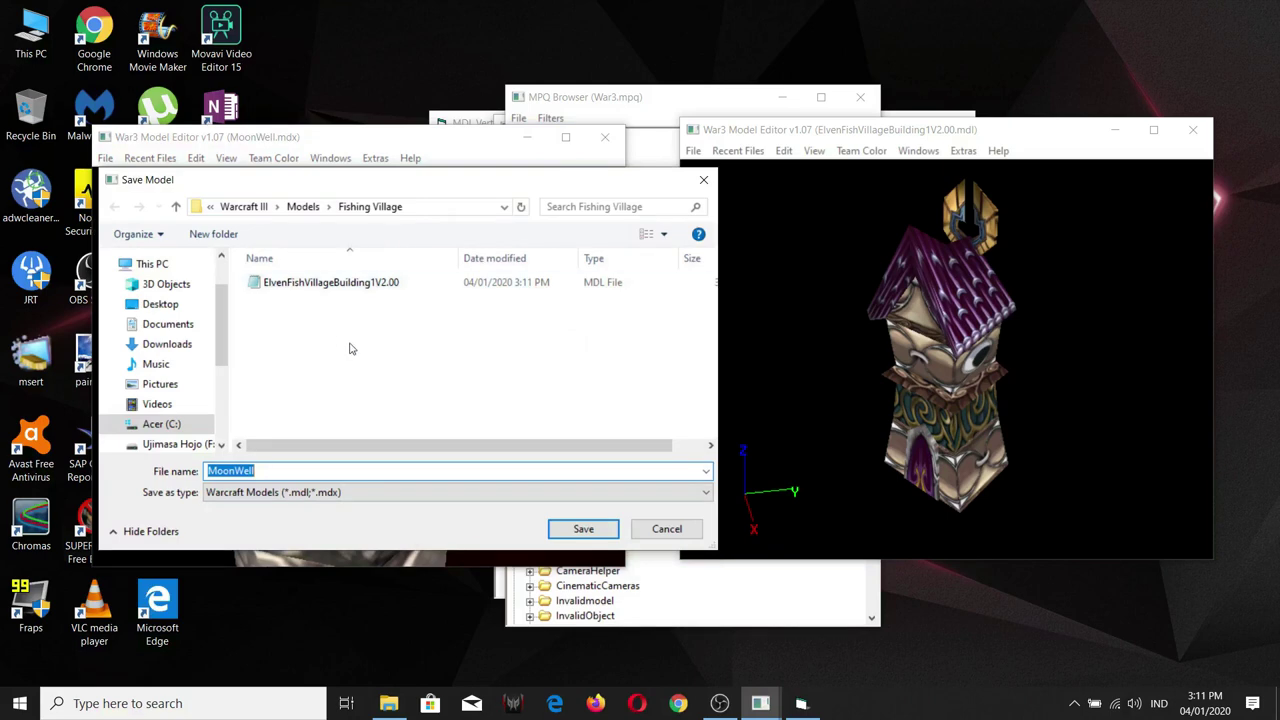
pyautogui.click(279, 469)
pyautogui.write('.mdl')
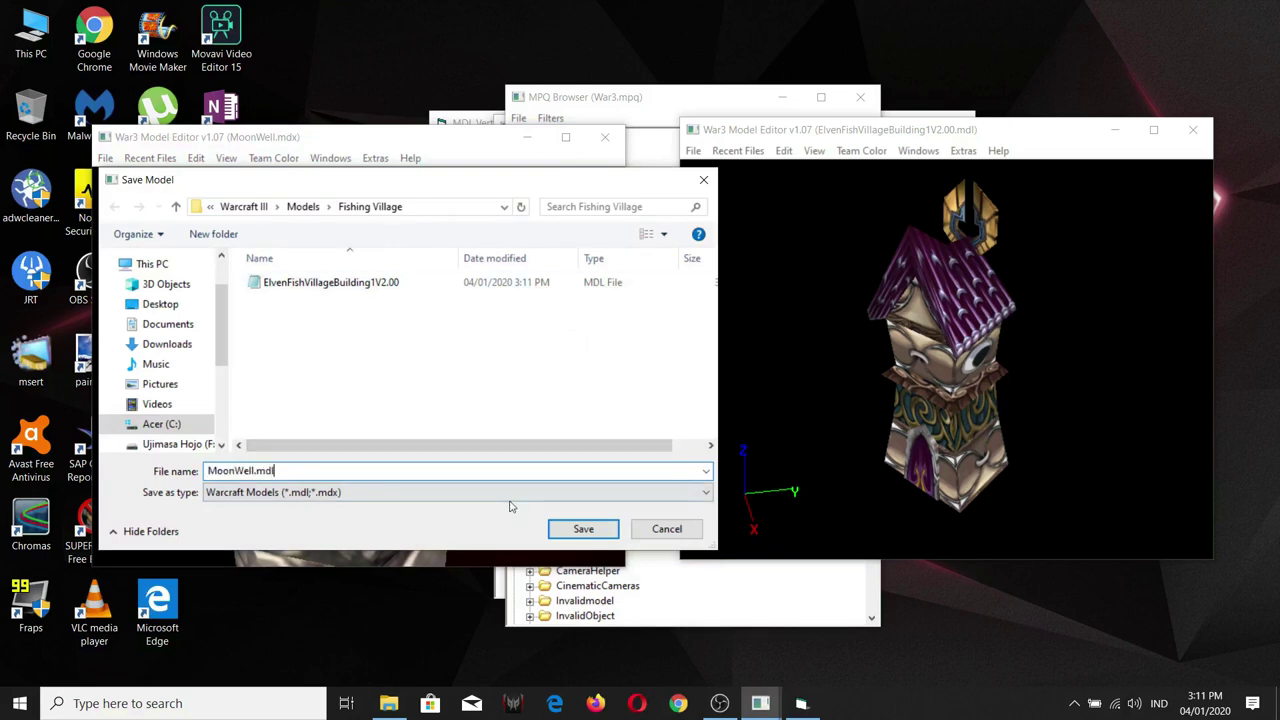
pyautogui.click(575, 529)
# - Switch to File Explorer and open ElvenFishVillageBuilding1V2.00 in Notepad, moving and narrowing its window
pyautogui.click(388, 703)
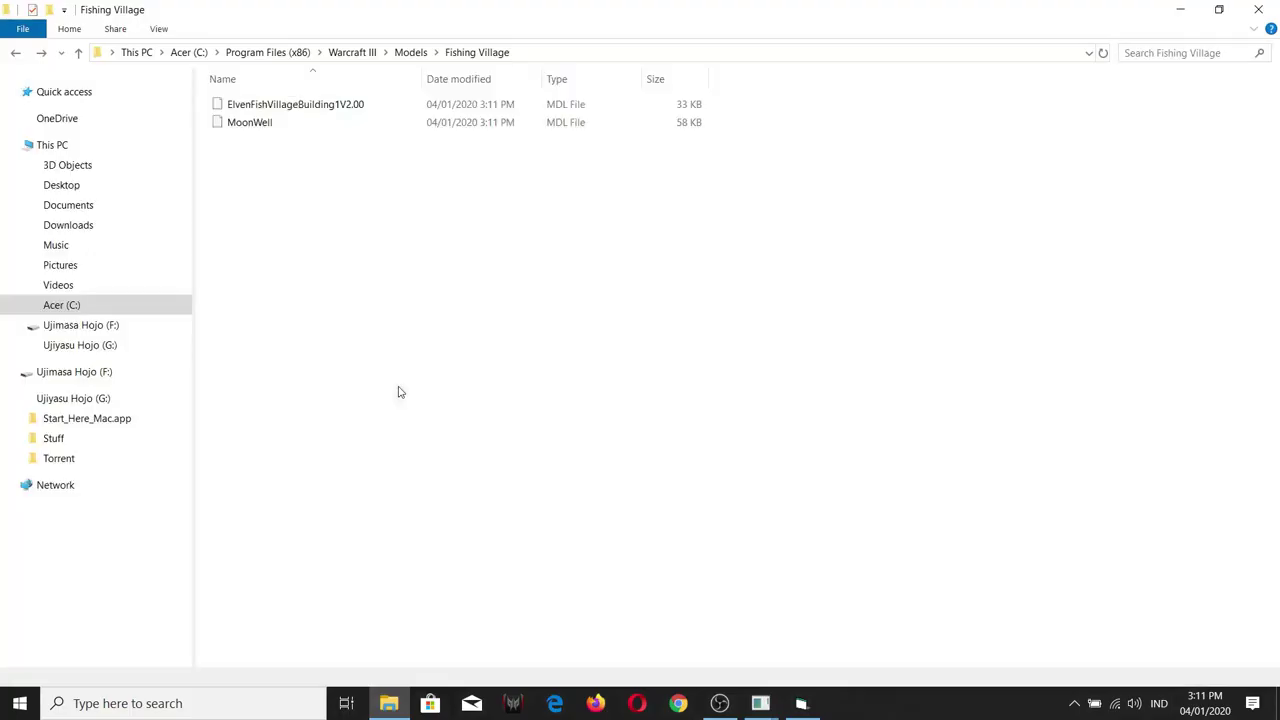
pyautogui.doubleClick(306, 106)
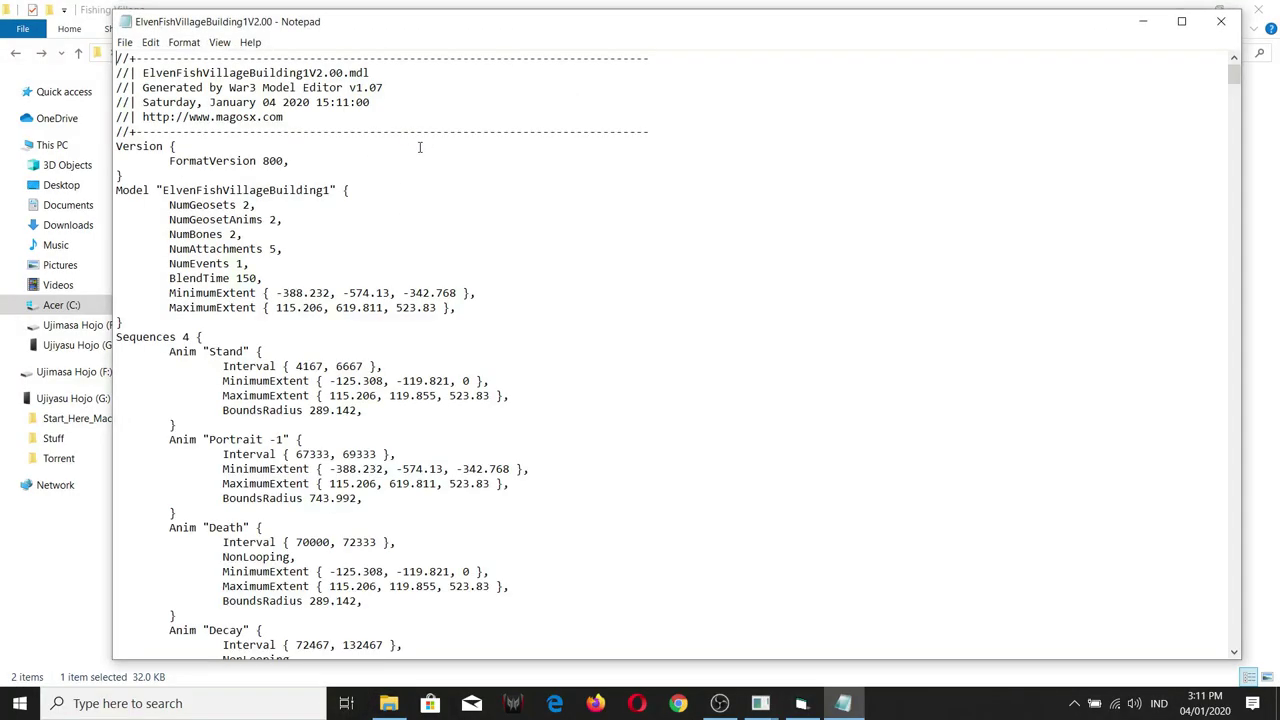
pyautogui.moveTo(433, 28); pyautogui.dragTo(462, 23)
pyautogui.moveTo(141, 271); pyautogui.dragTo(566, 277)
# - Open the MoonWell MDL file in Notepad and arrange it side by side with the building's file
pyautogui.doubleClick(226, 122)
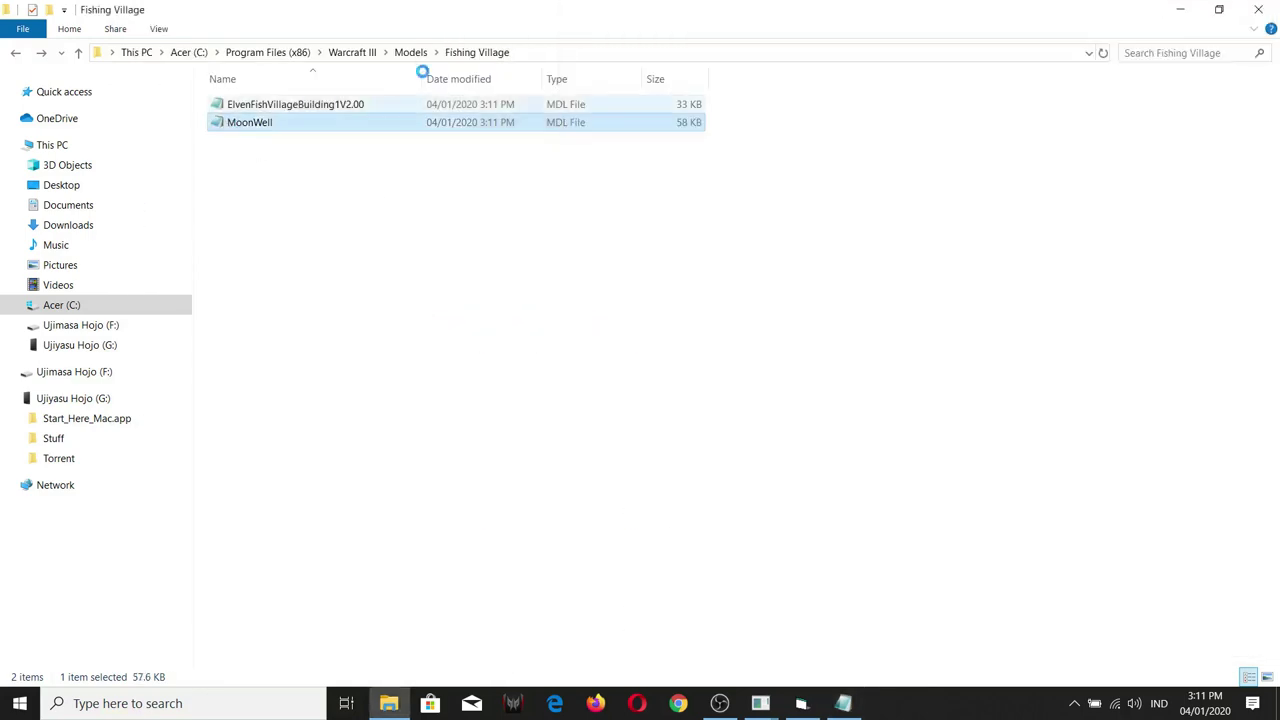
pyautogui.moveTo(526, 37); pyautogui.dragTo(450, 49)
pyautogui.moveTo(1160, 392); pyautogui.dragTo(641, 398)
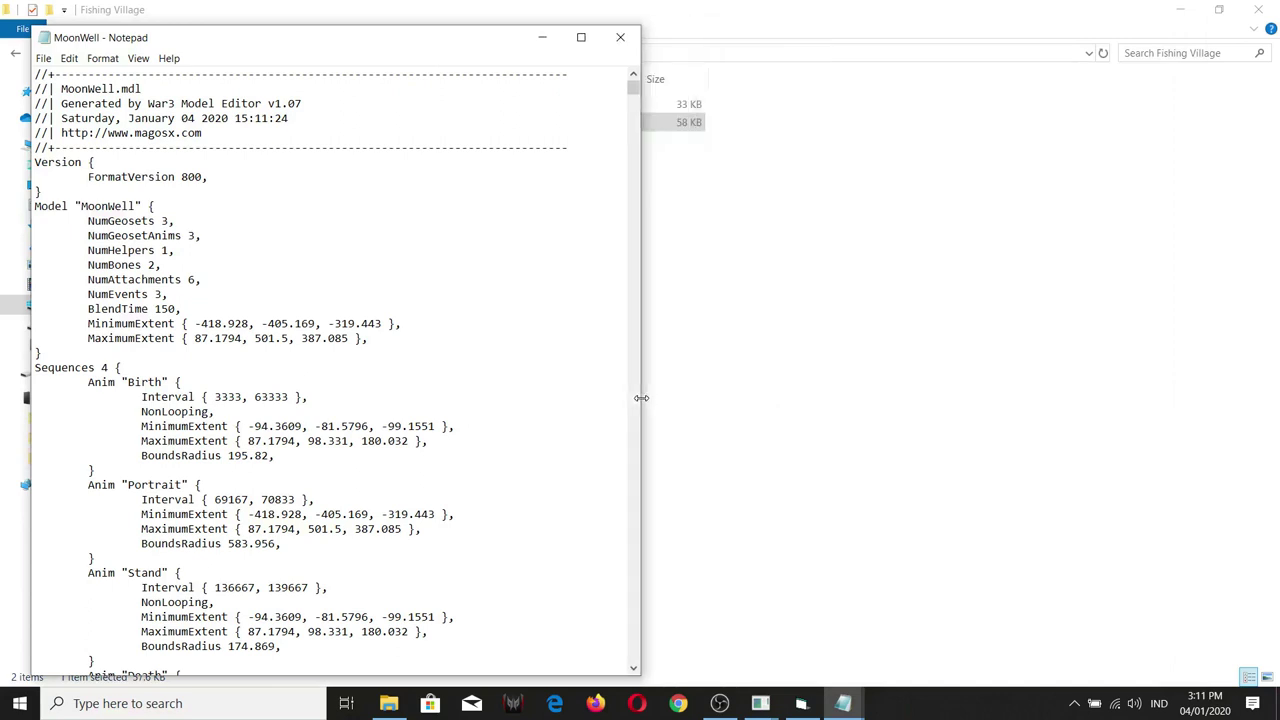
pyautogui.moveTo(843, 703)
pyautogui.click(783, 615)
# - Compare the Sequences sections of both MDL files and select the Birth animation block in the MoonWell file
pyautogui.scroll(-2, 791, 489)
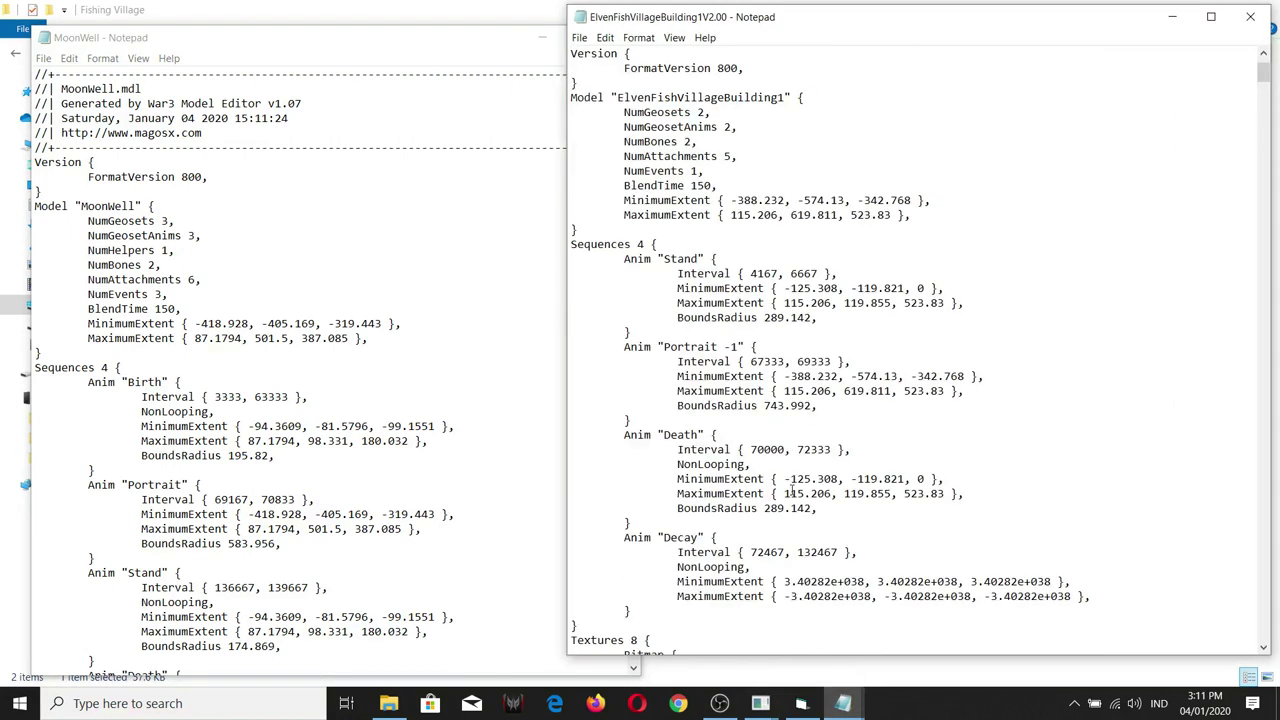
pyautogui.scroll(-1, 791, 489)
pyautogui.scroll(-1, 791, 489)
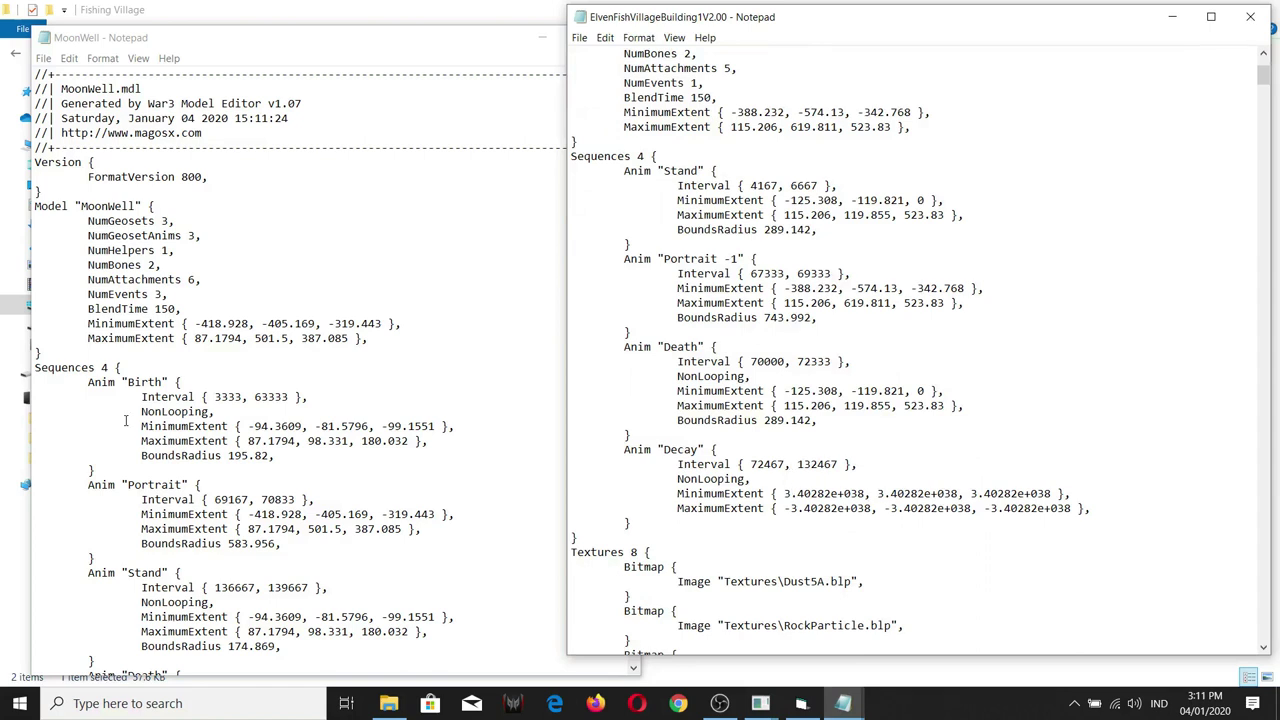
pyautogui.scroll(-1, 142, 396)
pyautogui.scroll(1, 142, 396)
pyautogui.scroll(-1, 142, 396)
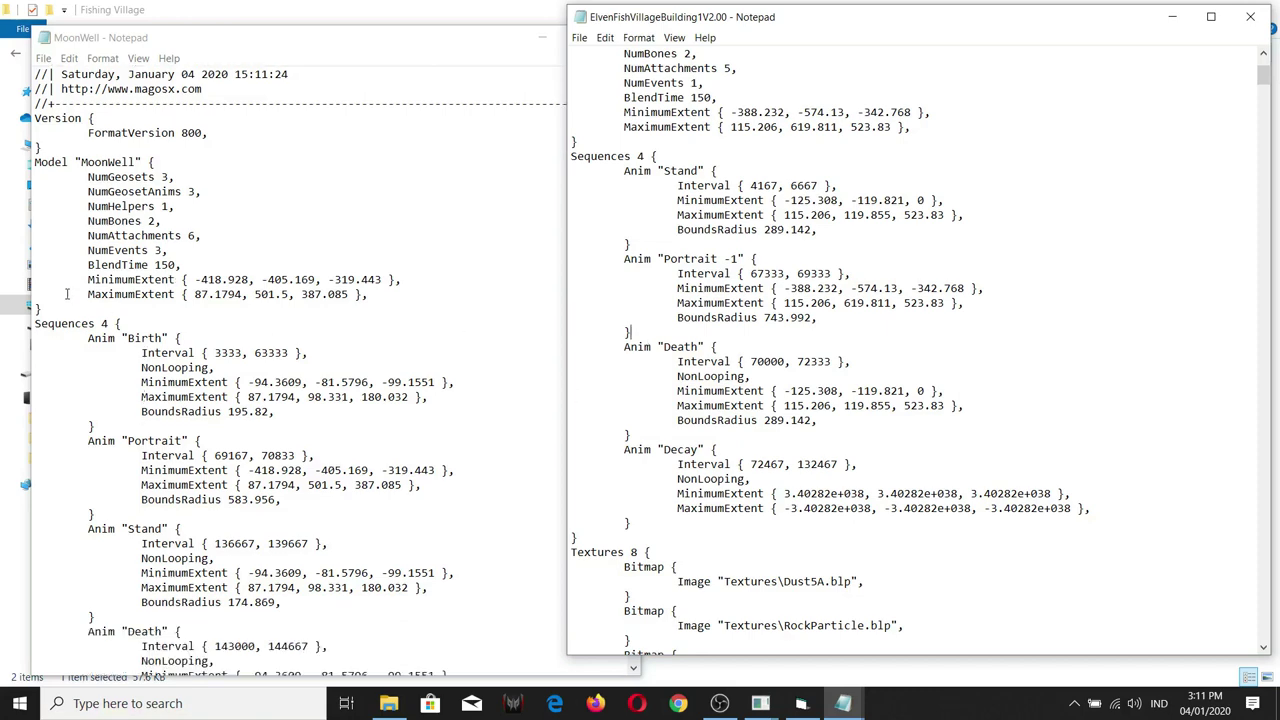
pyautogui.moveTo(57, 339); pyautogui.dragTo(109, 426)
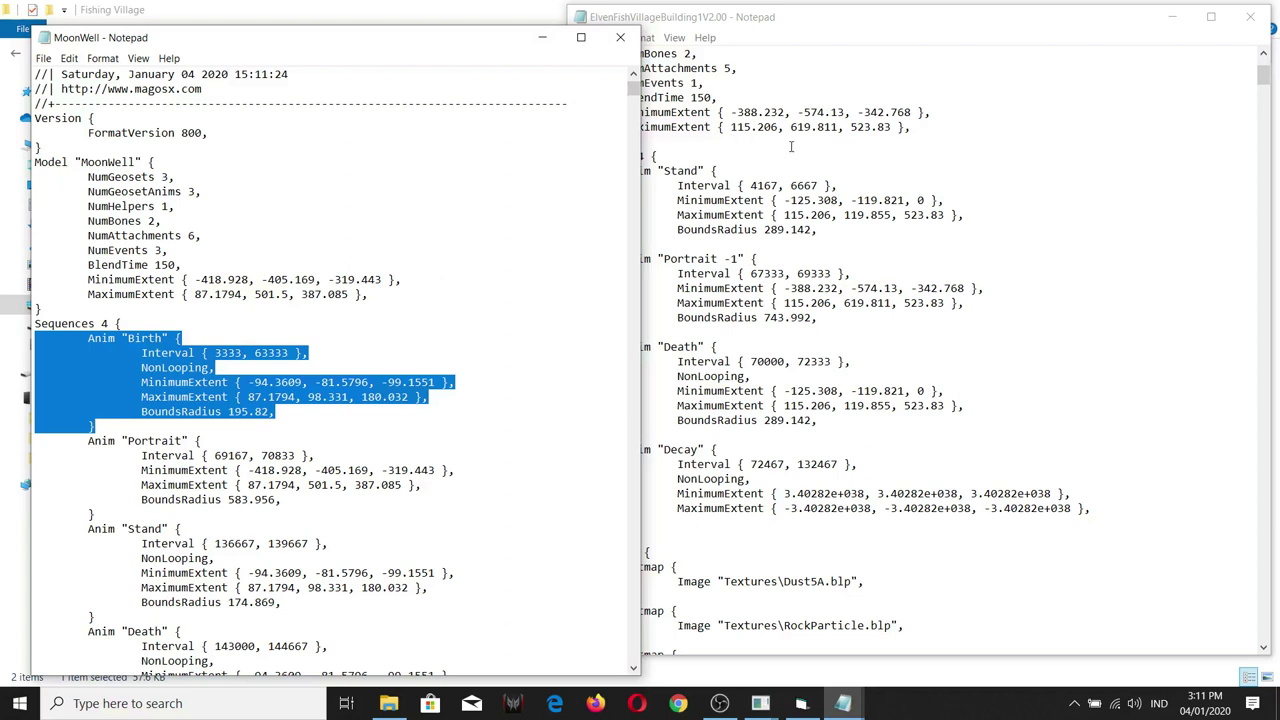
pyautogui.click(851, 28)
pyautogui.scroll(-1, 806, 263)
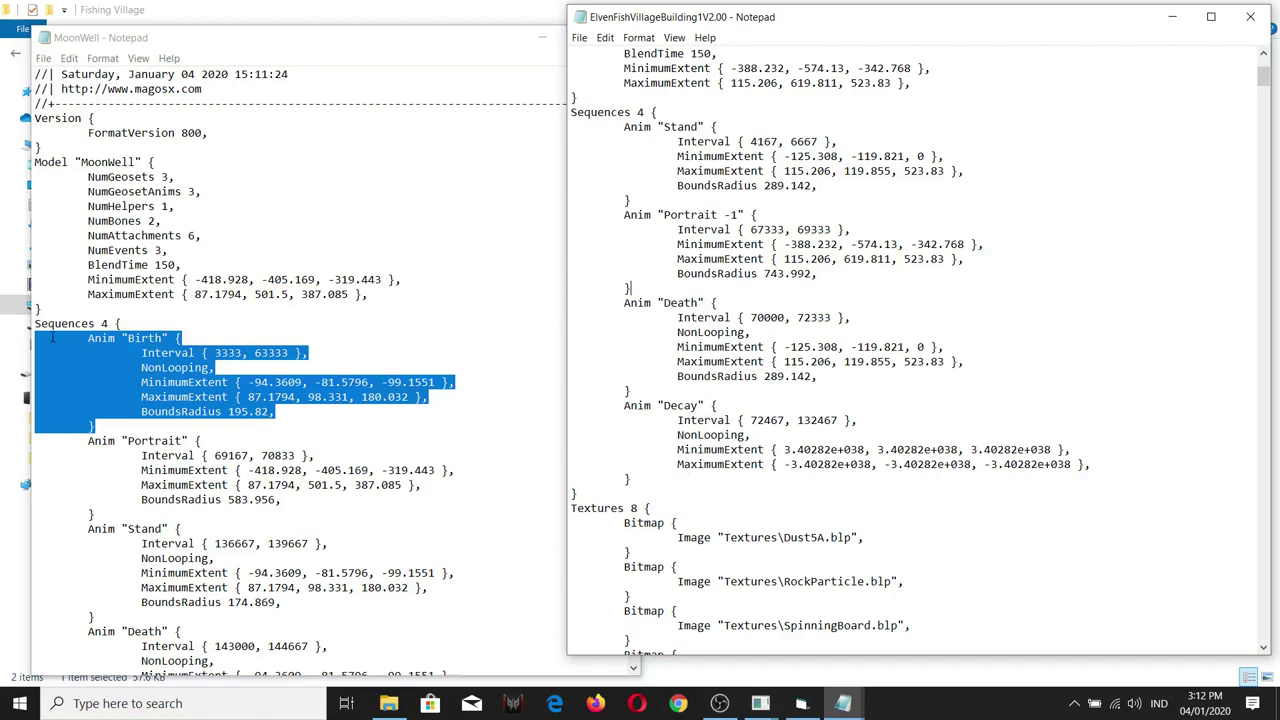
pyautogui.moveTo(52, 337); pyautogui.dragTo(98, 429)
# - Duplicate the building file's Stand animation block on a new line after the Decay block in the Sequences section
pyautogui.click(716, 288)
pyautogui.moveTo(592, 136); pyautogui.dragTo(661, 199)
pyautogui.hotkey('ctrl', 'c')
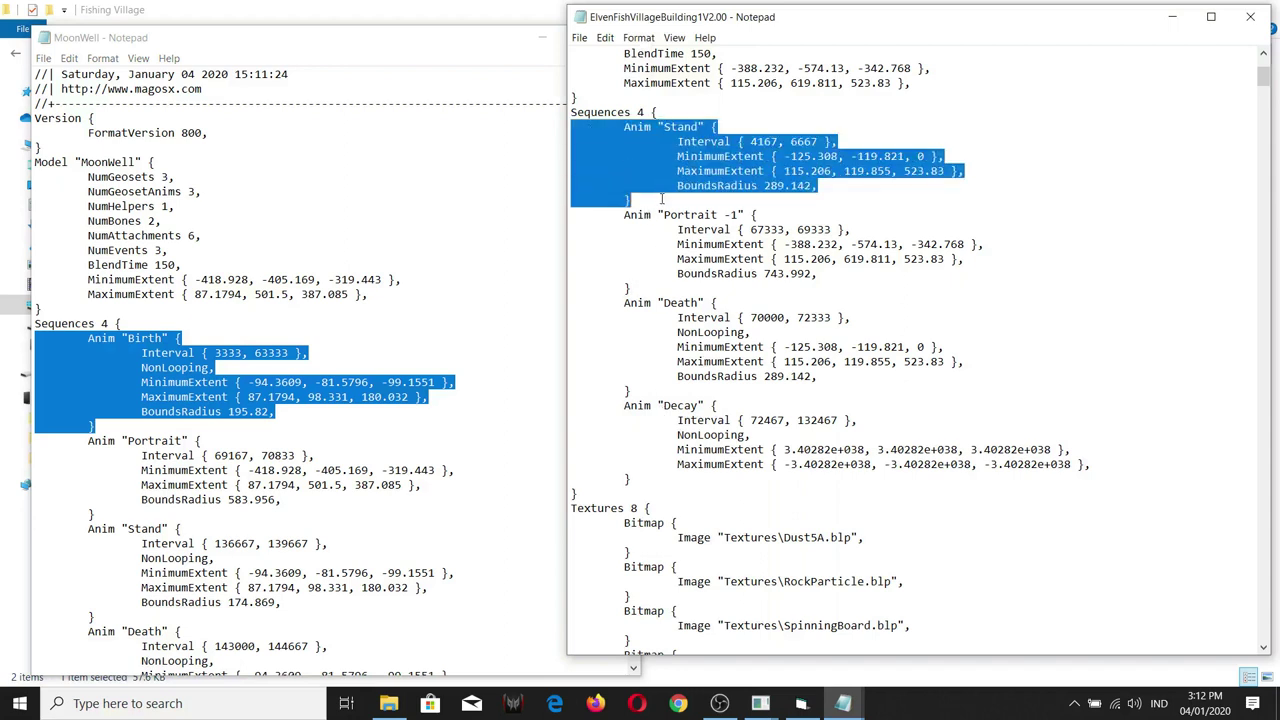
pyautogui.scroll(-1, 660, 295)
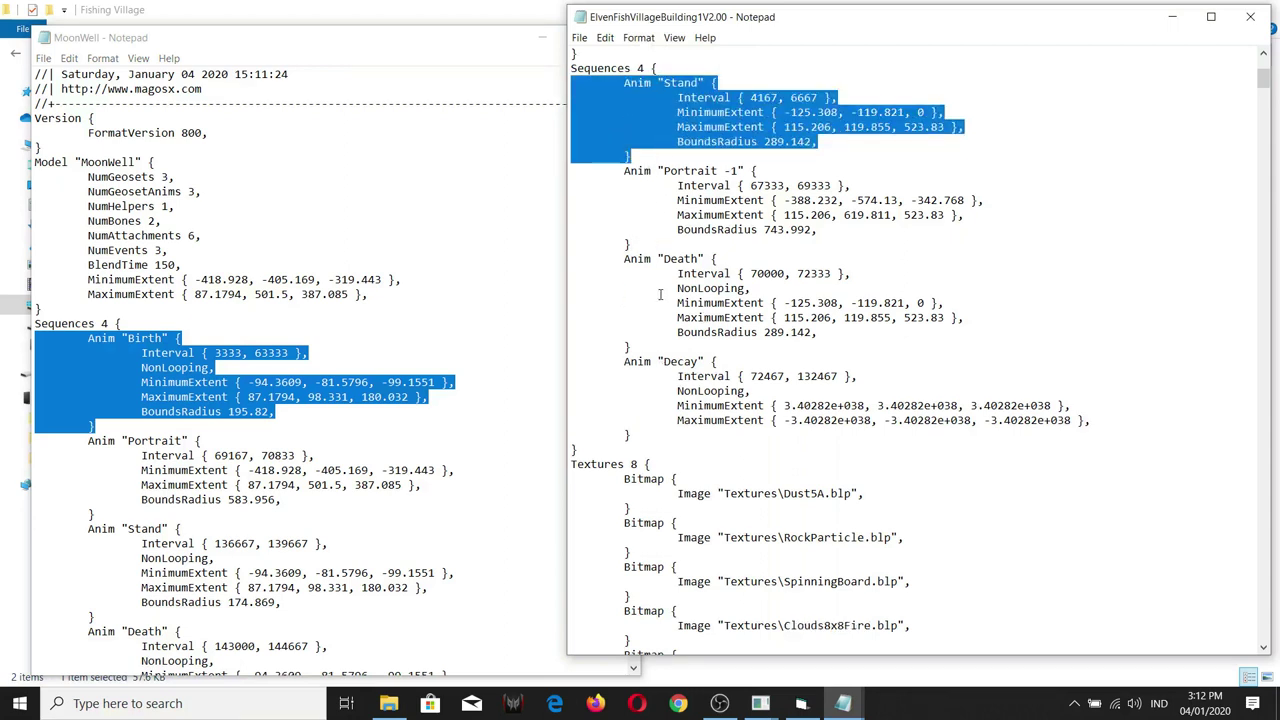
pyautogui.click(633, 434)
pyautogui.press('Return')
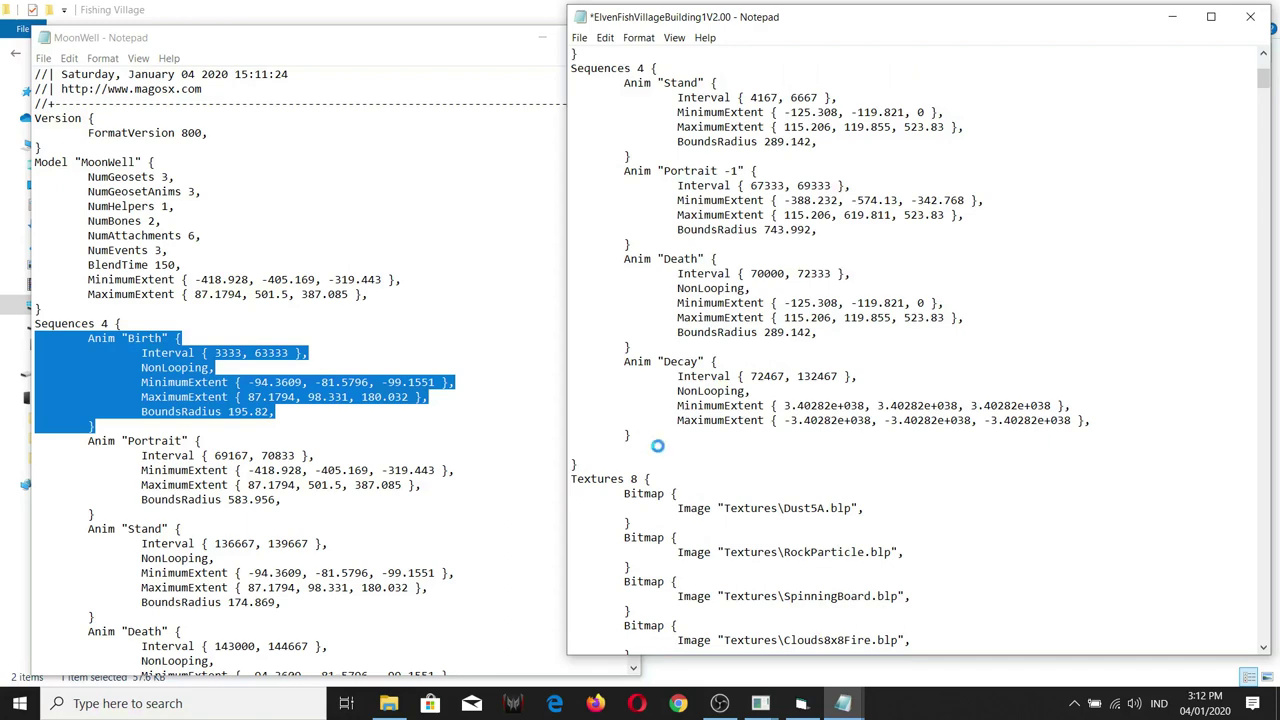
pyautogui.hotkey('ctrl', 'v')
pyautogui.scroll(-1, 724, 457)
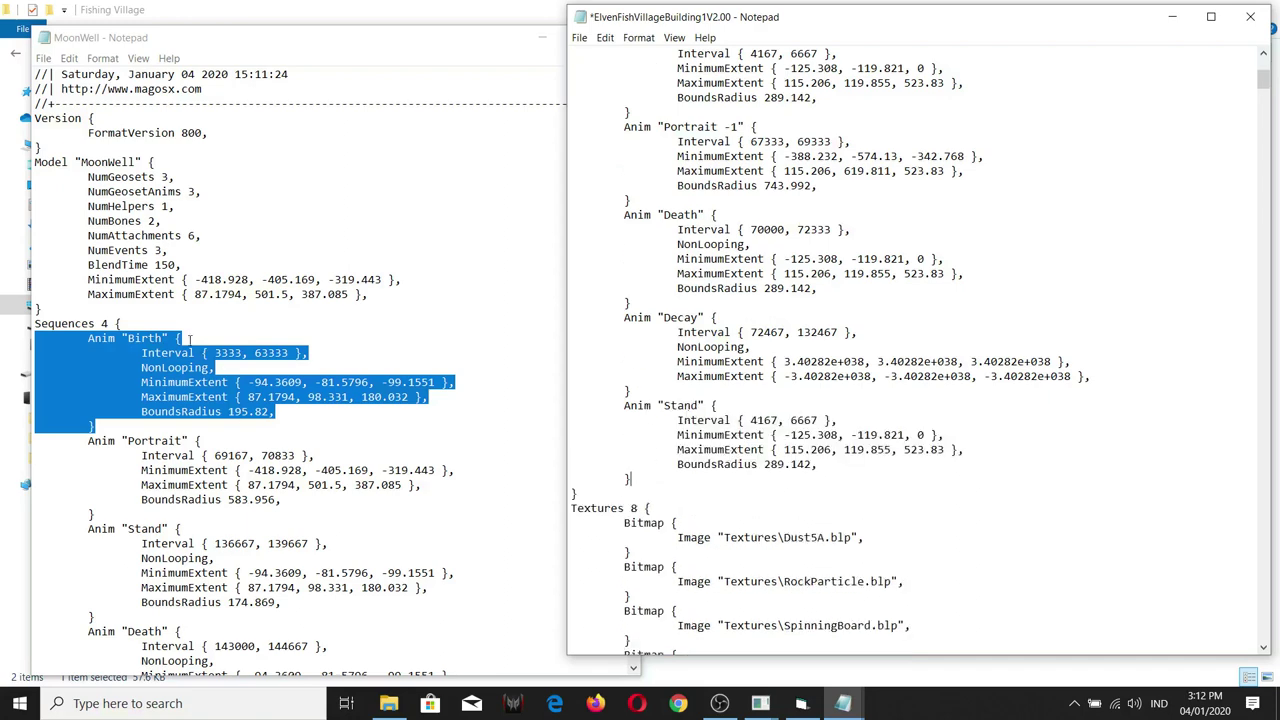
# - Replace the duplicated Stand block's interval with the MoonWell Birth interval { 3333, 63333 }
pyautogui.moveTo(141, 353); pyautogui.dragTo(311, 353)
pyautogui.hotkey('ctrl', 'c')
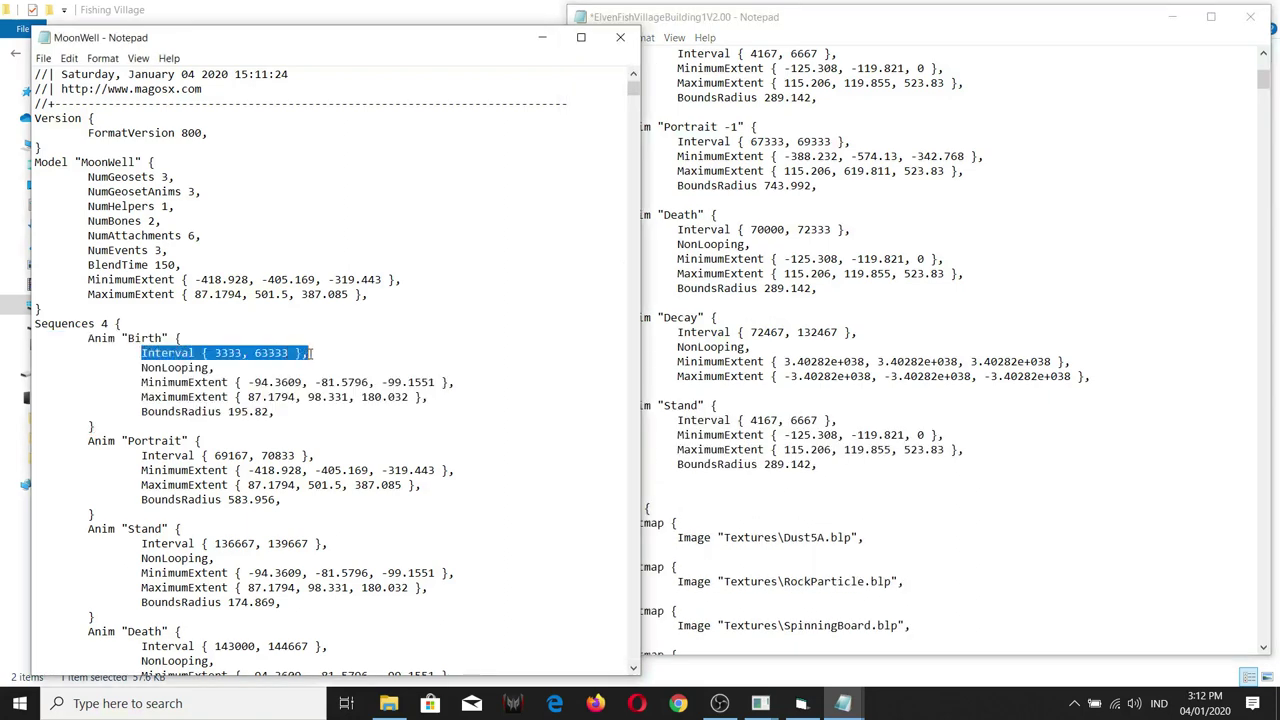
pyautogui.click(840, 32)
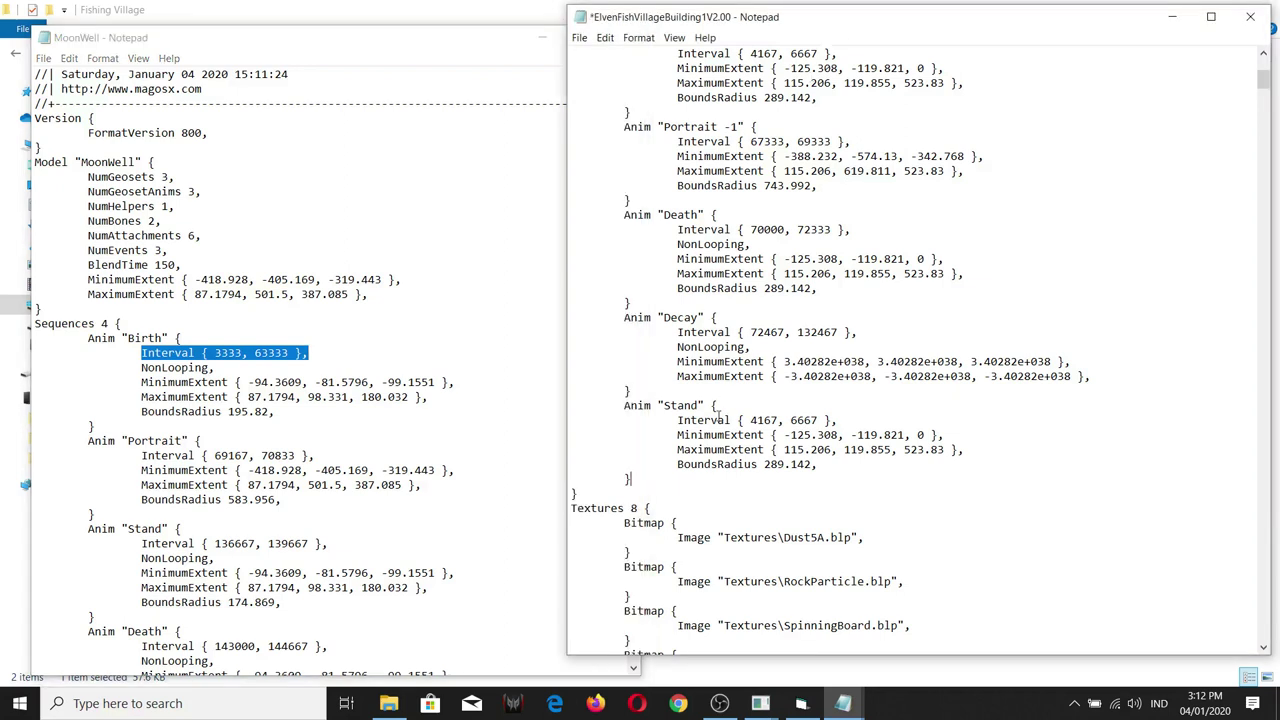
pyautogui.moveTo(674, 420); pyautogui.dragTo(849, 420)
pyautogui.hotkey('ctrl', 'v')
# - Prefix both values of the duplicated Stand block's interval so it reads { 203333, 263333 }
pyautogui.click(751, 420)
pyautogui.scroll(2, 760, 425)
pyautogui.scroll(-1, 677, 425)
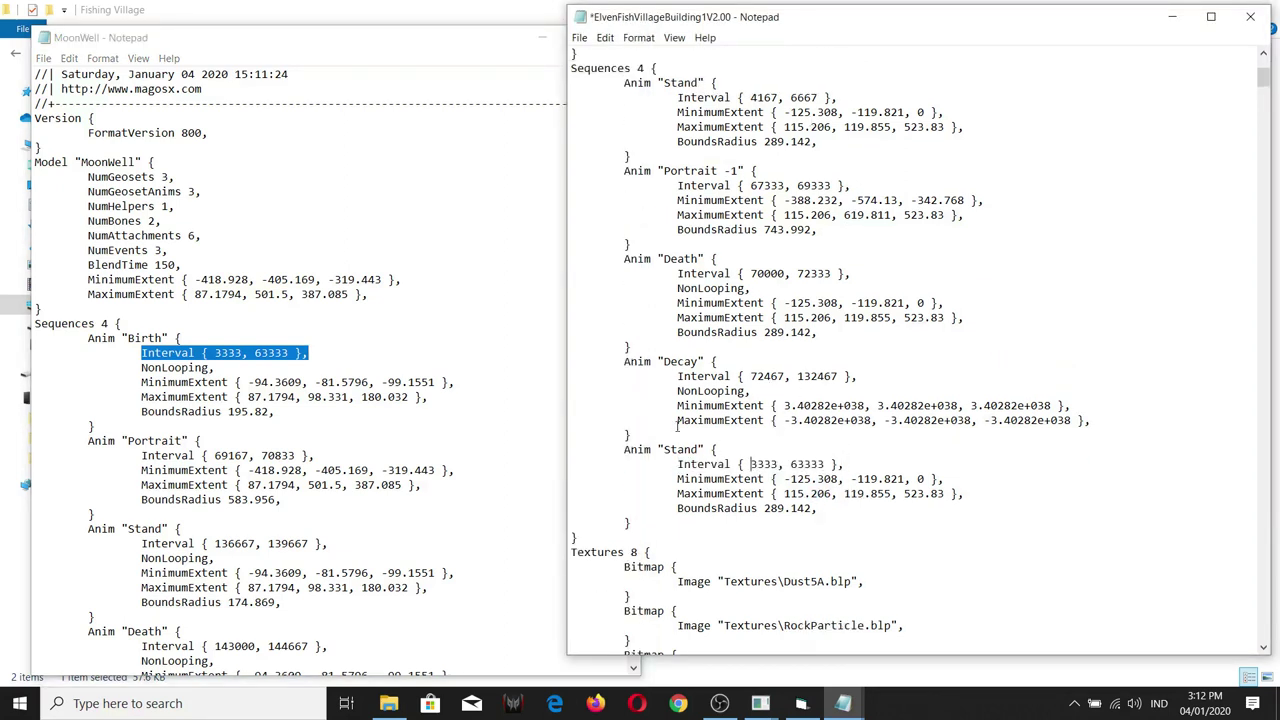
pyautogui.write('20')
pyautogui.moveTo(751, 464); pyautogui.dragTo(760, 463)
pyautogui.click(805, 466)
pyautogui.write('20')
pyautogui.press('BackSpace')
# - Set the Sequences count in the building's MDL file to 5
pyautogui.scroll(2, 690, 464)
pyautogui.click(646, 156)
pyautogui.press('BackSpace')
pyautogui.write('5')
pyautogui.scroll(-2, 676, 277)
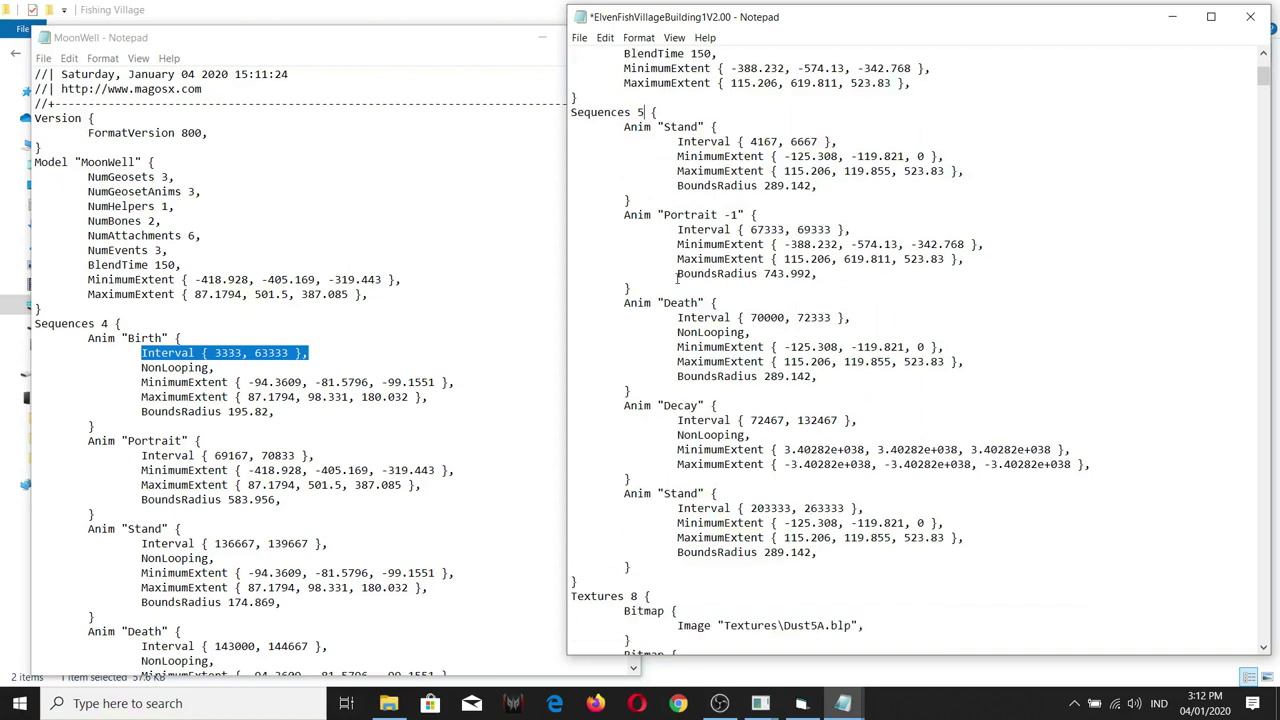
# - Save the building's MDL file and close both Notepad windows
pyautogui.click(579, 37)
pyautogui.click(600, 101)
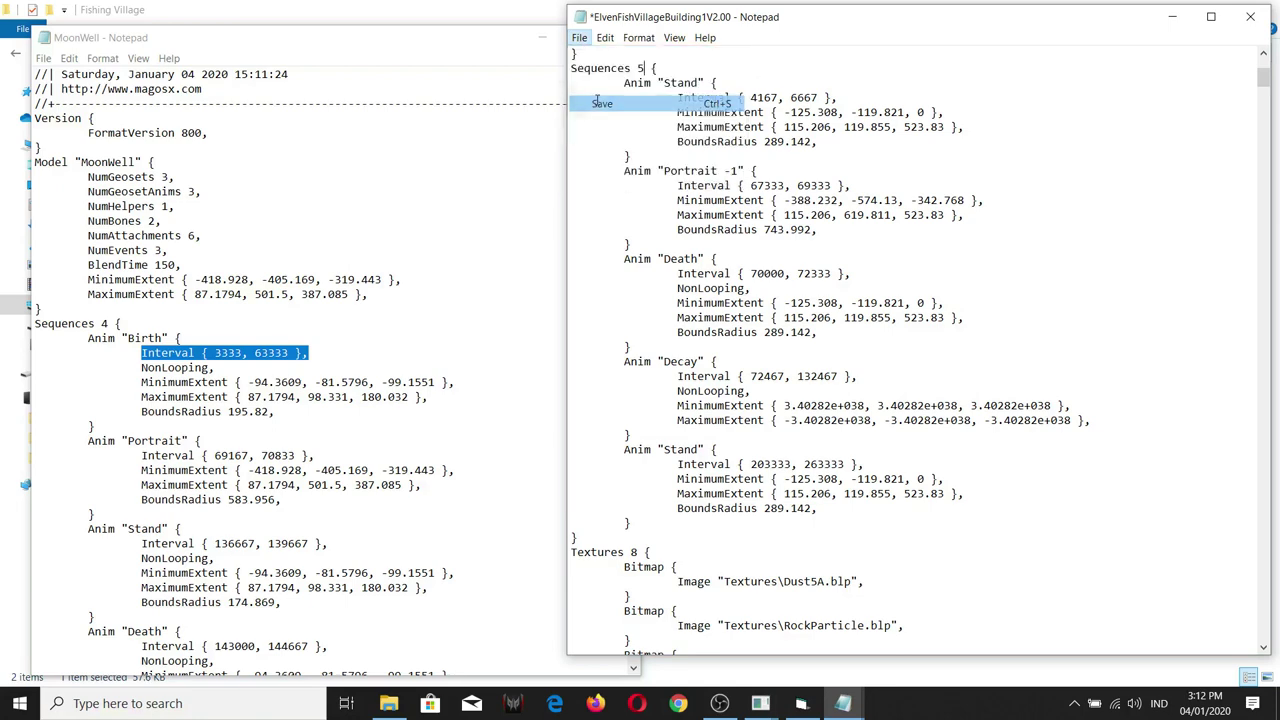
pyautogui.click(371, 209)
pyautogui.click(620, 37)
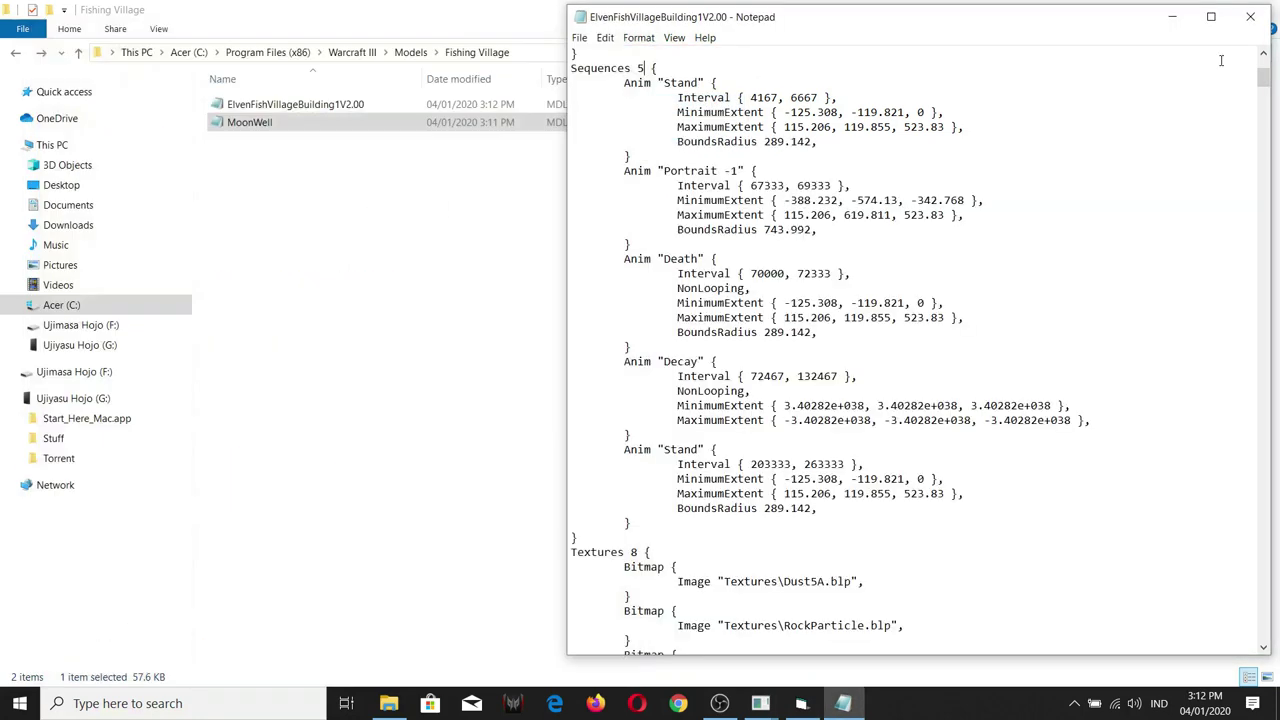
pyautogui.click(1250, 17)
# - Switch to War3 Model Editor and reload ElvenFishVillageBuilding1V2.00 from the Fishing Village folder
pyautogui.click(760, 703)
pyautogui.click(485, 630)
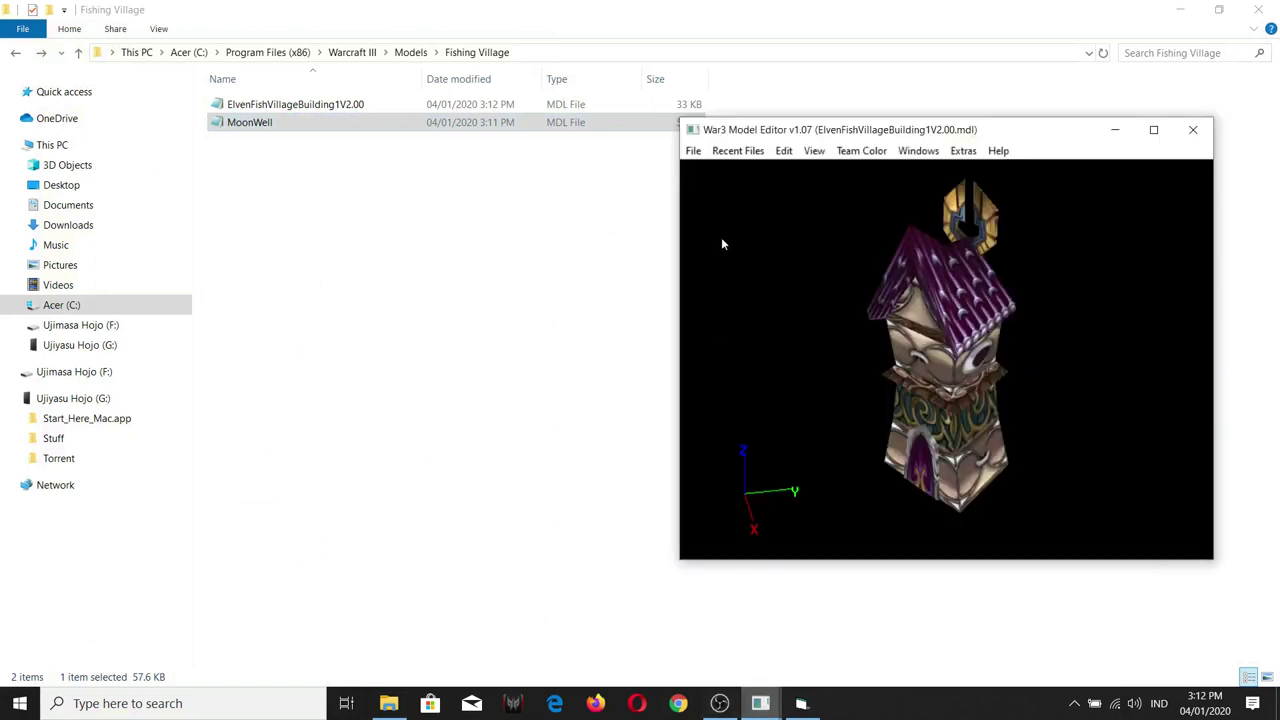
pyautogui.click(693, 151)
pyautogui.click(699, 192)
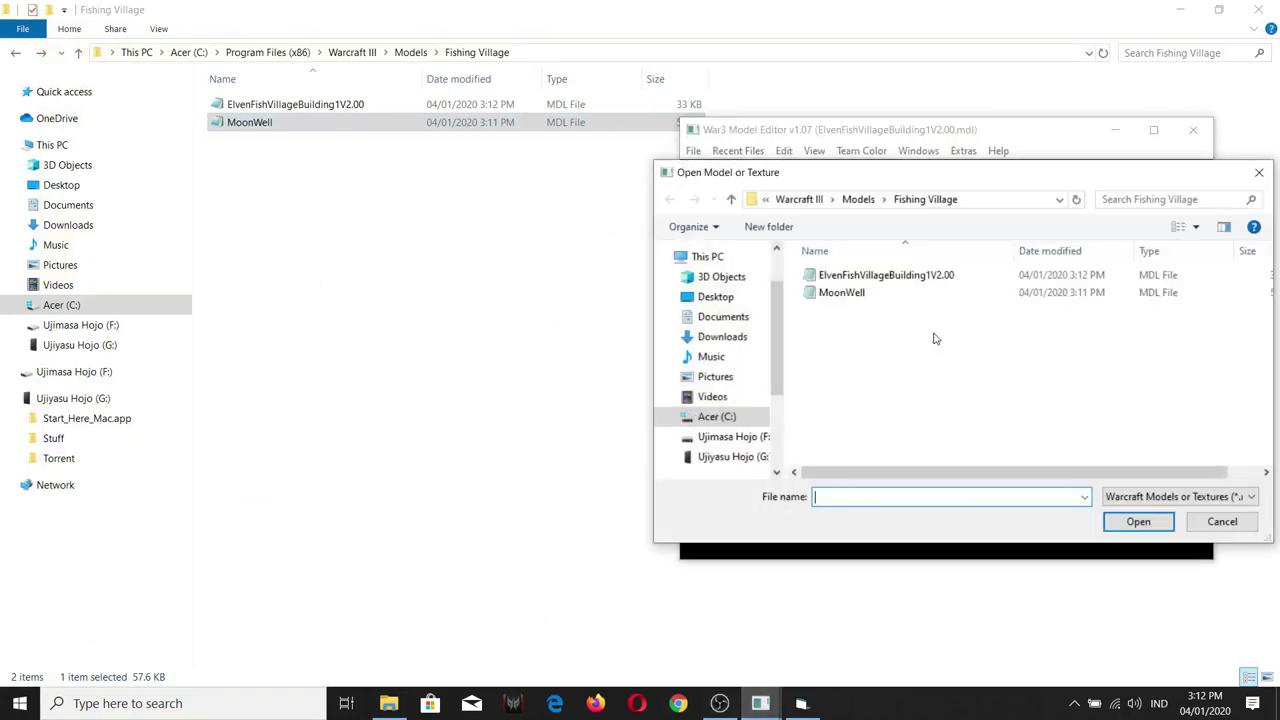
pyautogui.click(886, 276)
pyautogui.click(1118, 521)
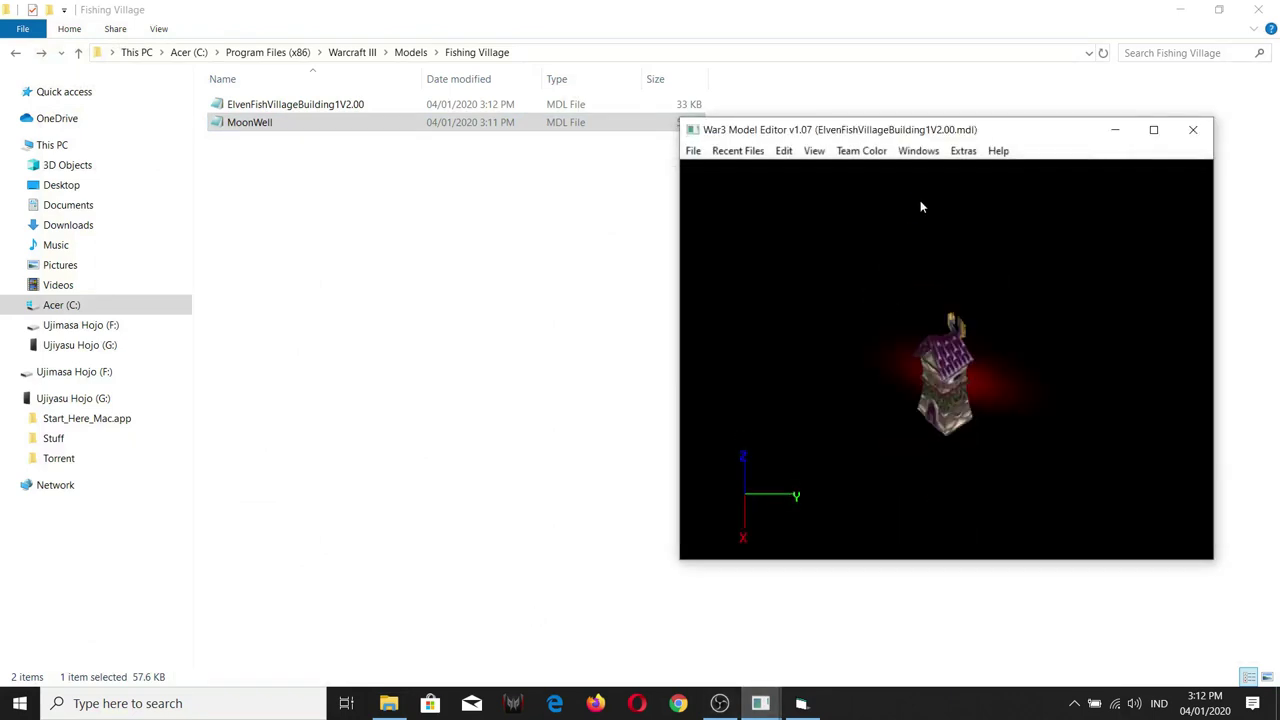
# - Check the reloaded building's animation list in the Animation Controller
pyautogui.click(918, 150)
pyautogui.click(926, 192)
pyautogui.click(566, 170)
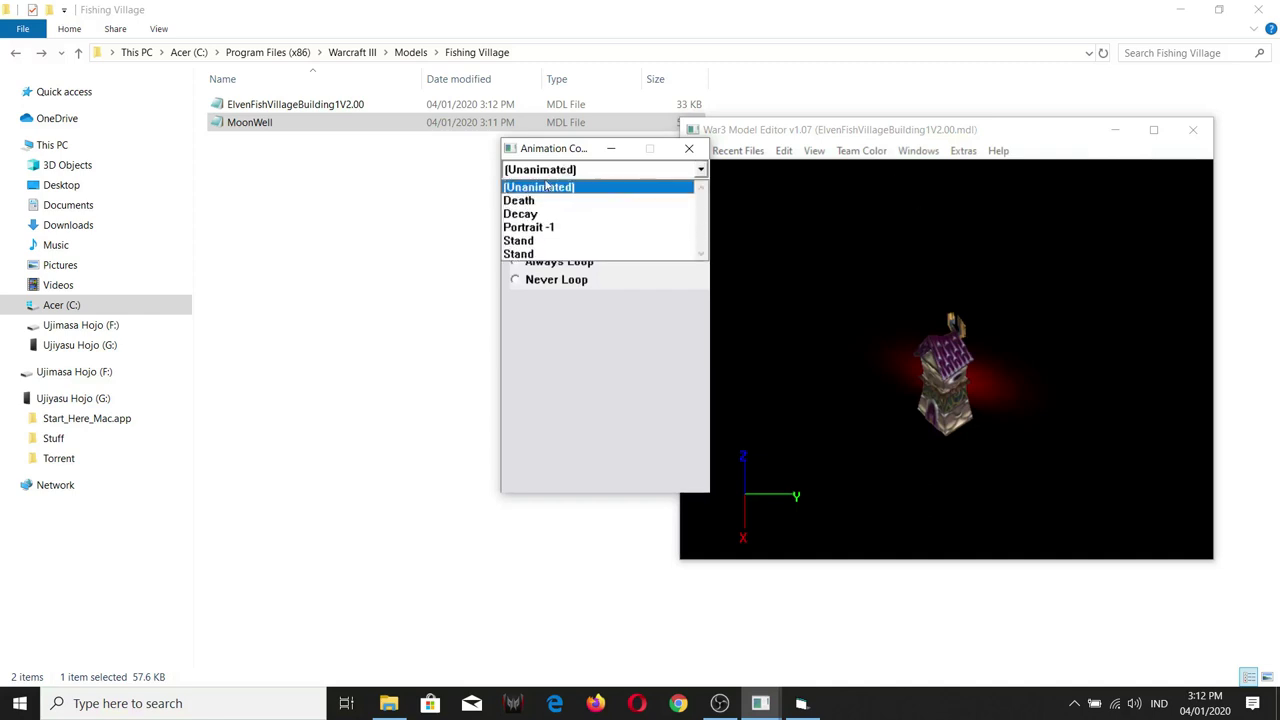
pyautogui.click(942, 159)
# - Rename the Stand sequence with interval 203333 to 263333 as Birth and make it non-looping in the Sequence Manager
pyautogui.click(918, 150)
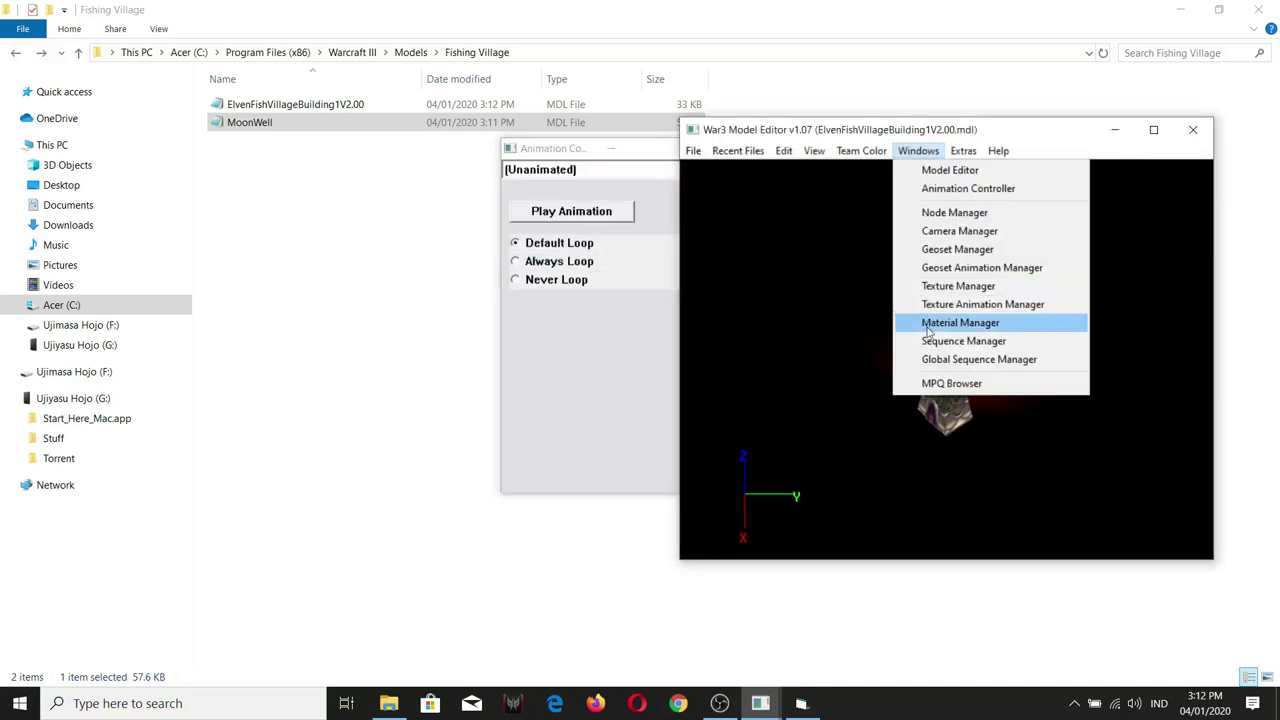
pyautogui.click(940, 342)
pyautogui.doubleClick(573, 252)
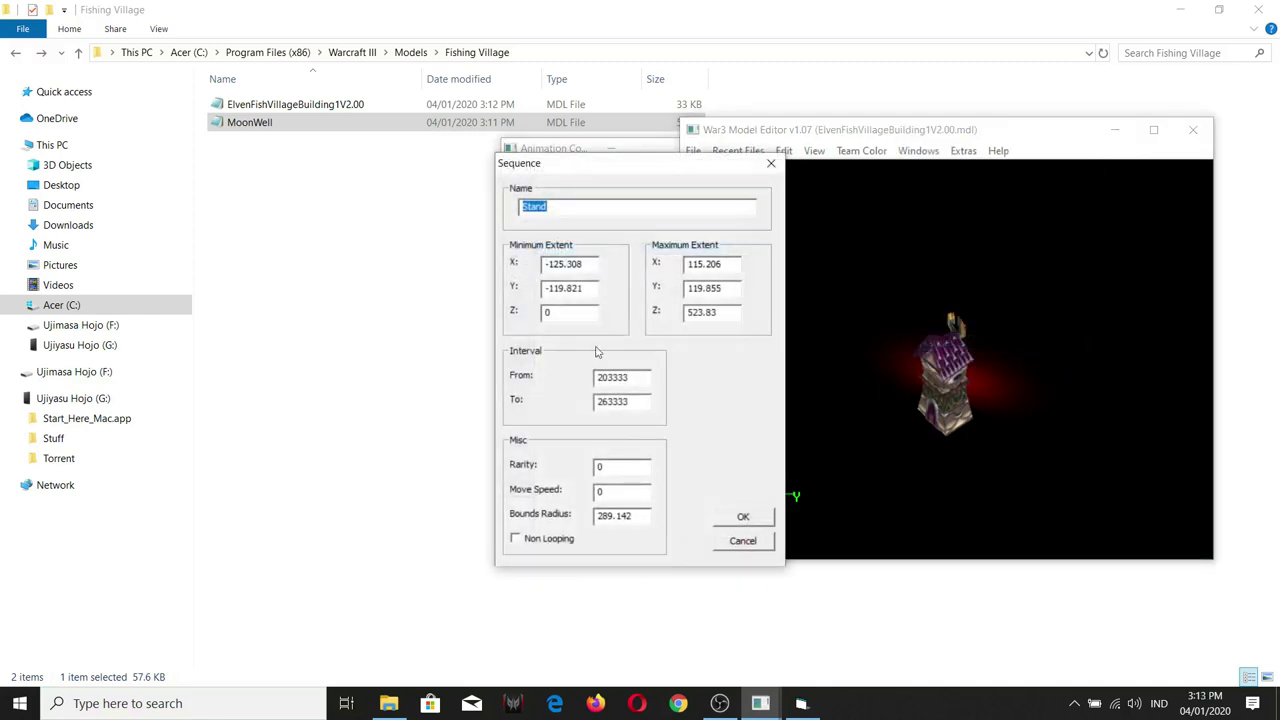
pyautogui.write('Birth')
pyautogui.click(528, 541)
pyautogui.click(743, 518)
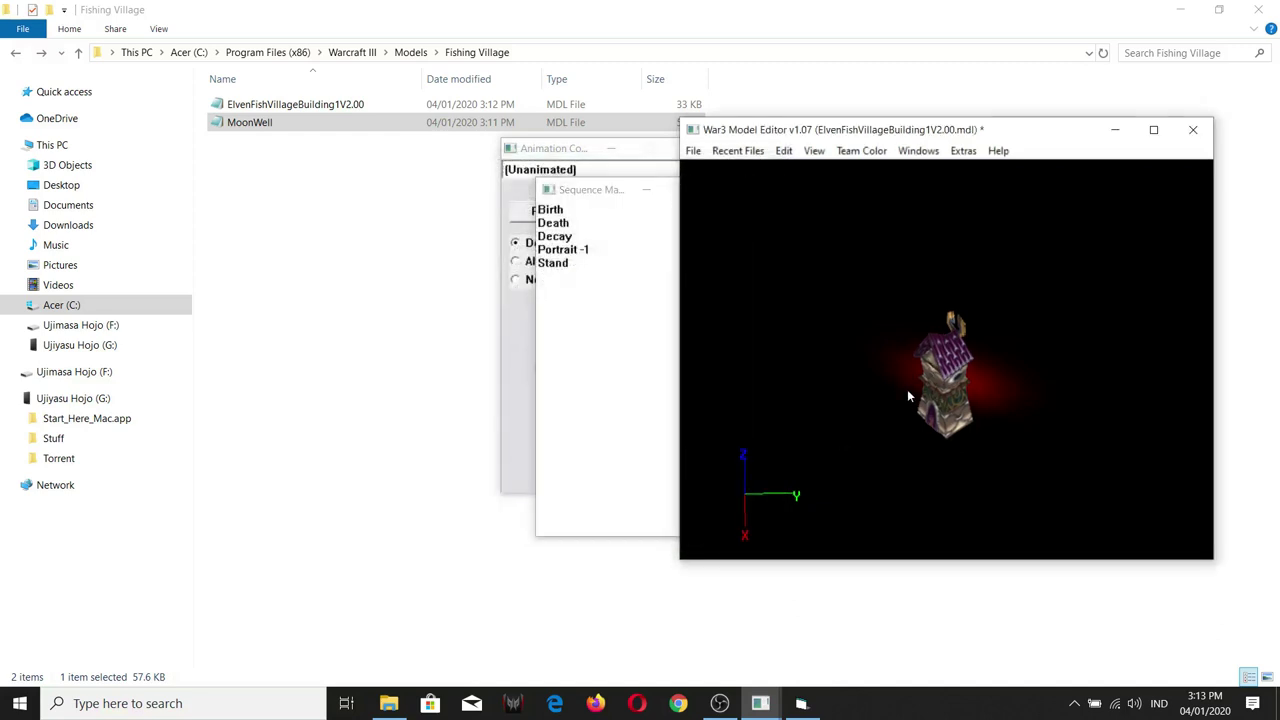
# - Place the building's Animation Controller beside the model view and choose the Birth animation
pyautogui.click(917, 151)
pyautogui.click(922, 190)
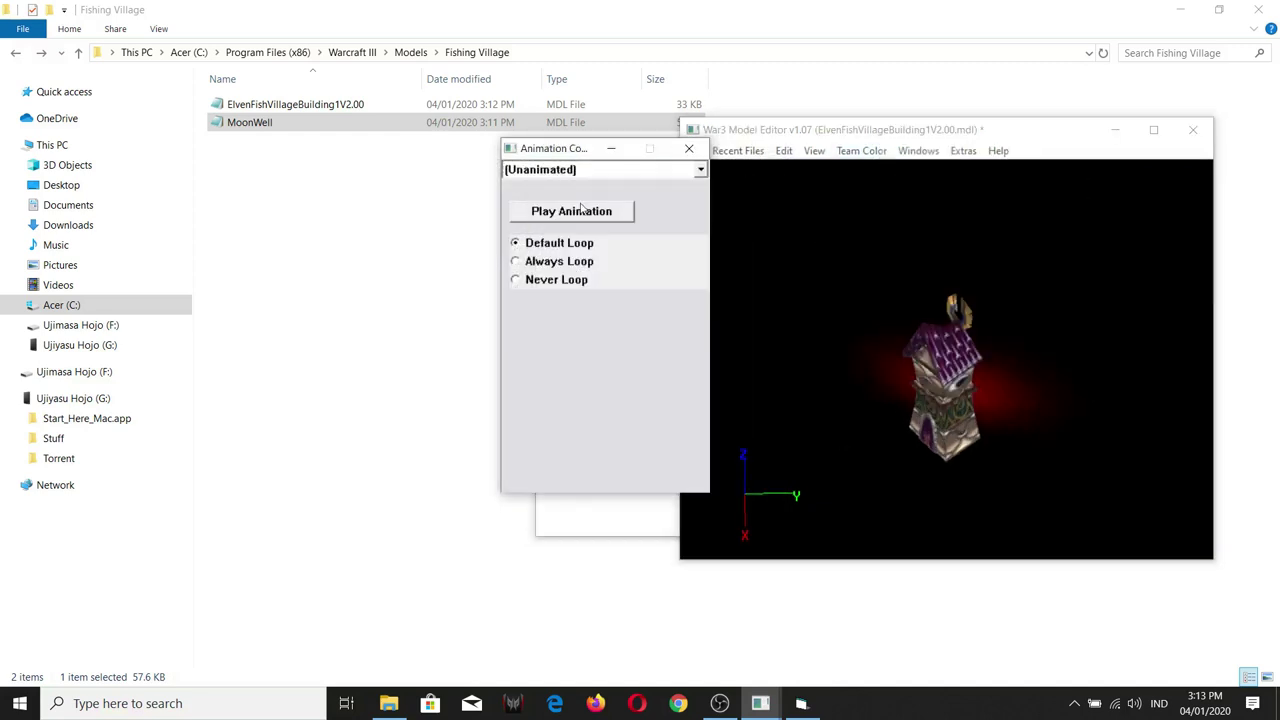
pyautogui.click(443, 163)
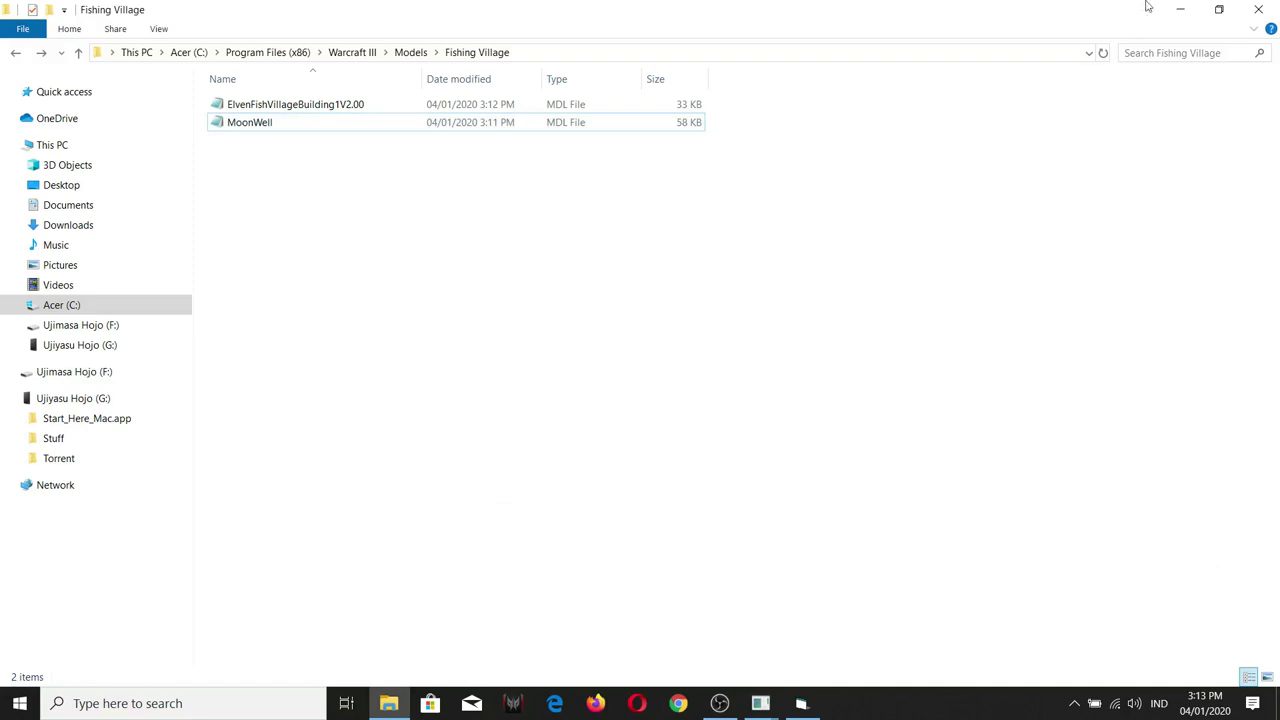
pyautogui.click(760, 703)
pyautogui.click(448, 628)
pyautogui.click(916, 152)
pyautogui.click(930, 188)
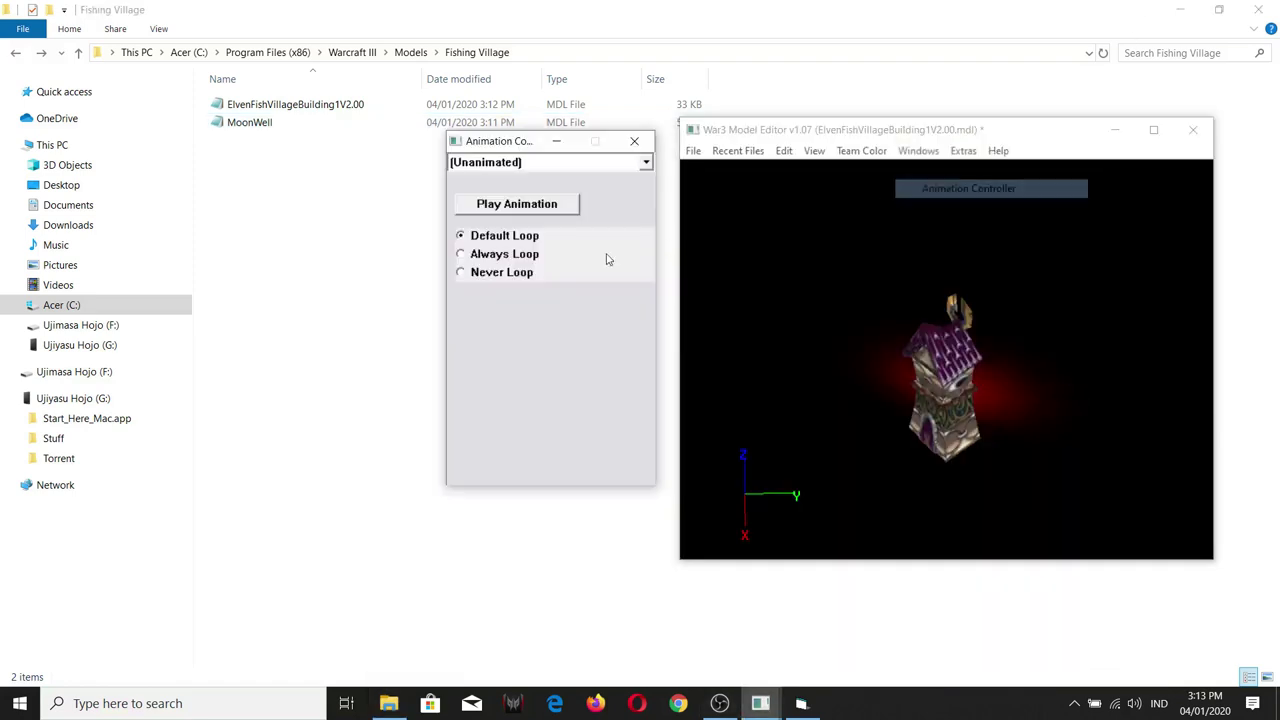
pyautogui.click(500, 163)
pyautogui.click(502, 190)
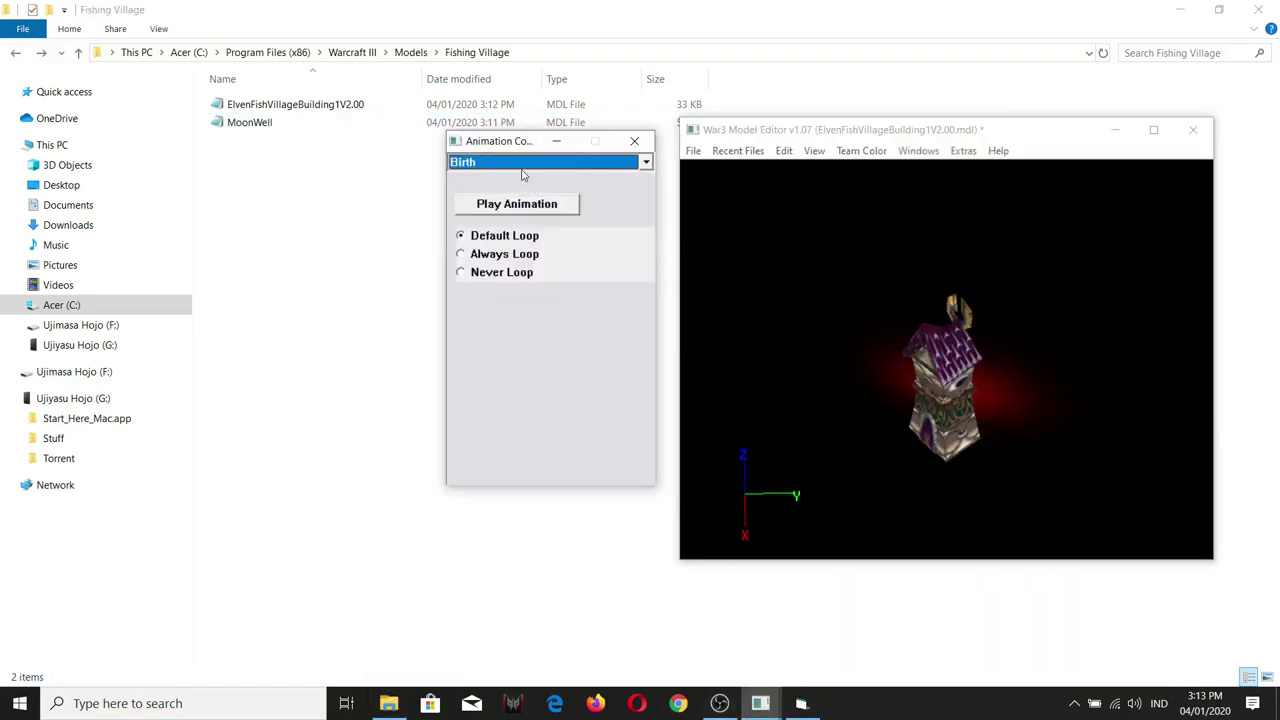
# - Cycle through the building's animations, return to Birth, and examine the model from several angles
pyautogui.scroll(-1, 526, 168)
pyautogui.scroll(-2, 529, 165)
pyautogui.click(528, 165)
pyautogui.click(513, 192)
pyautogui.click(915, 336)
pyautogui.moveTo(989, 389); pyautogui.dragTo(1005, 385, button='right')
pyautogui.scroll(3, 1005, 385)
pyautogui.moveTo(1005, 385)
pyautogui.mouseDown()
pyautogui.moveTo(980, 370)
pyautogui.moveTo(1026, 419)
pyautogui.moveTo(1018, 373)
pyautogui.mouseUp()
pyautogui.scroll(-3, 990, 388)
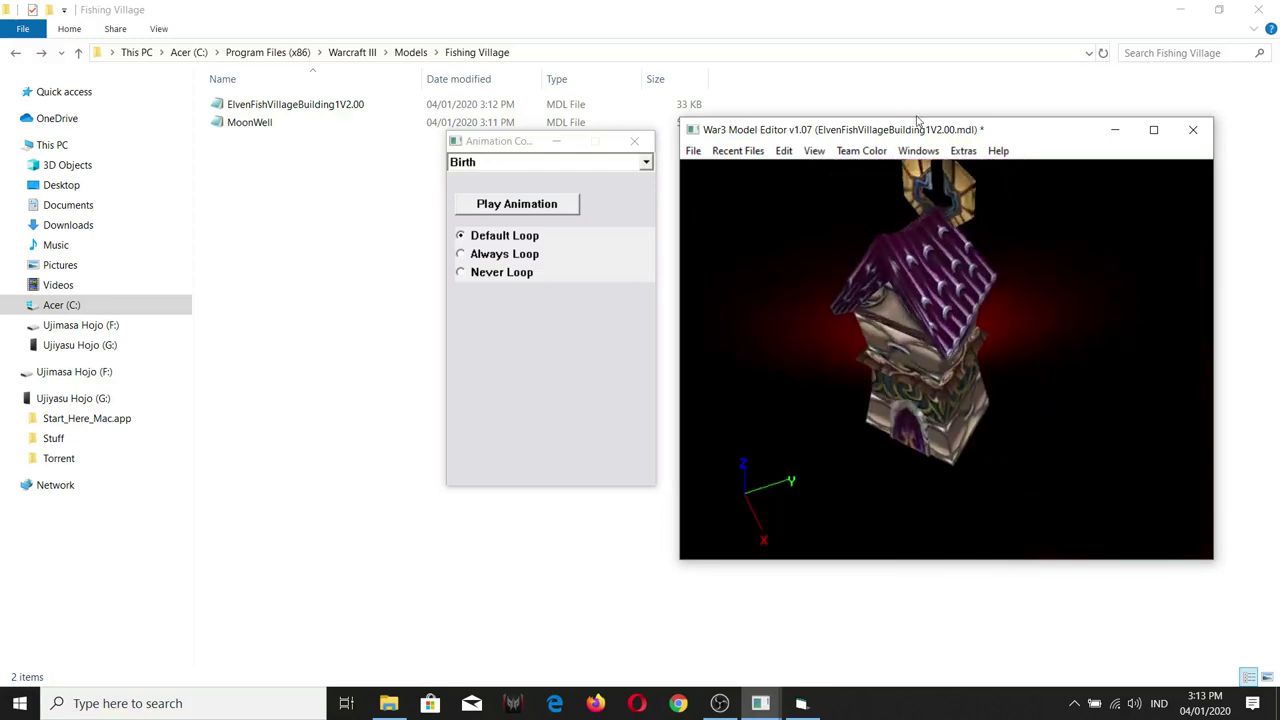
# - Open the building's Geoset Manager and Geoset Animation Manager and arrange them side by side, clear of the model
pyautogui.click(918, 150)
pyautogui.click(940, 251)
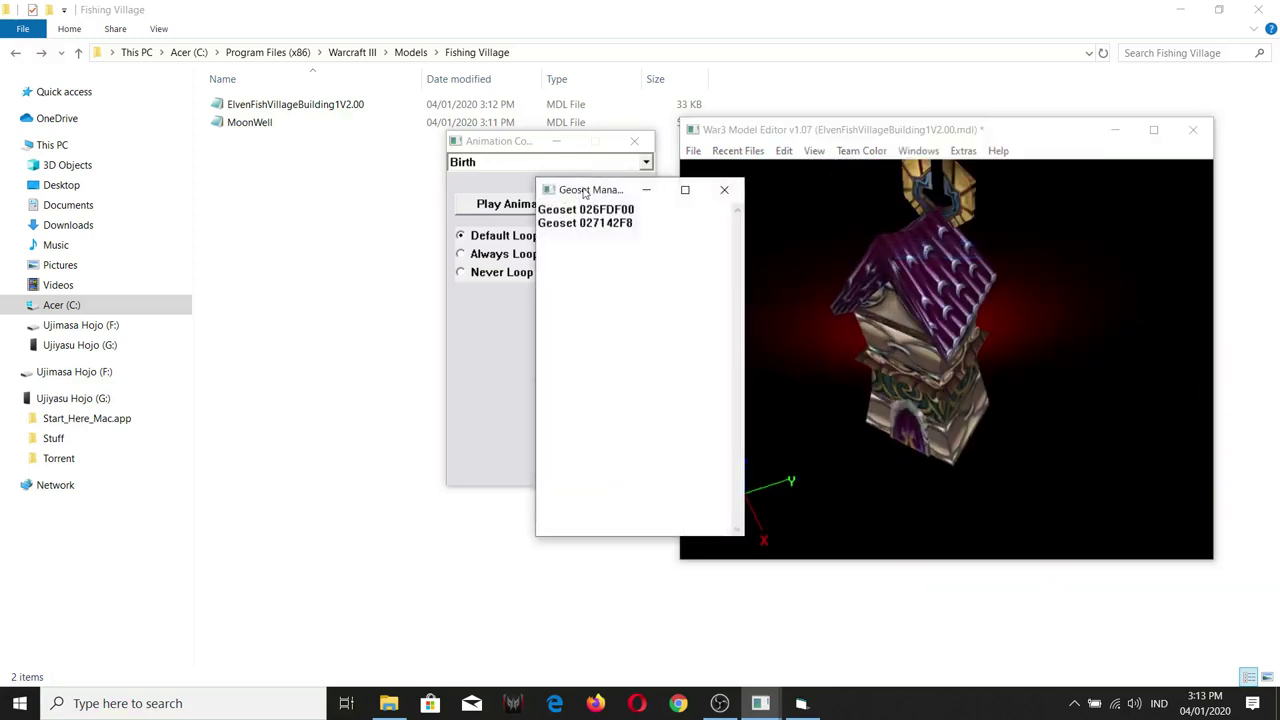
pyautogui.moveTo(581, 183); pyautogui.dragTo(210, 203)
pyautogui.click(918, 150)
pyautogui.click(940, 268)
pyautogui.moveTo(584, 194); pyautogui.dragTo(388, 217)
pyautogui.moveTo(1030, 340); pyautogui.dragTo(966, 372)
pyautogui.click(1022, 457)
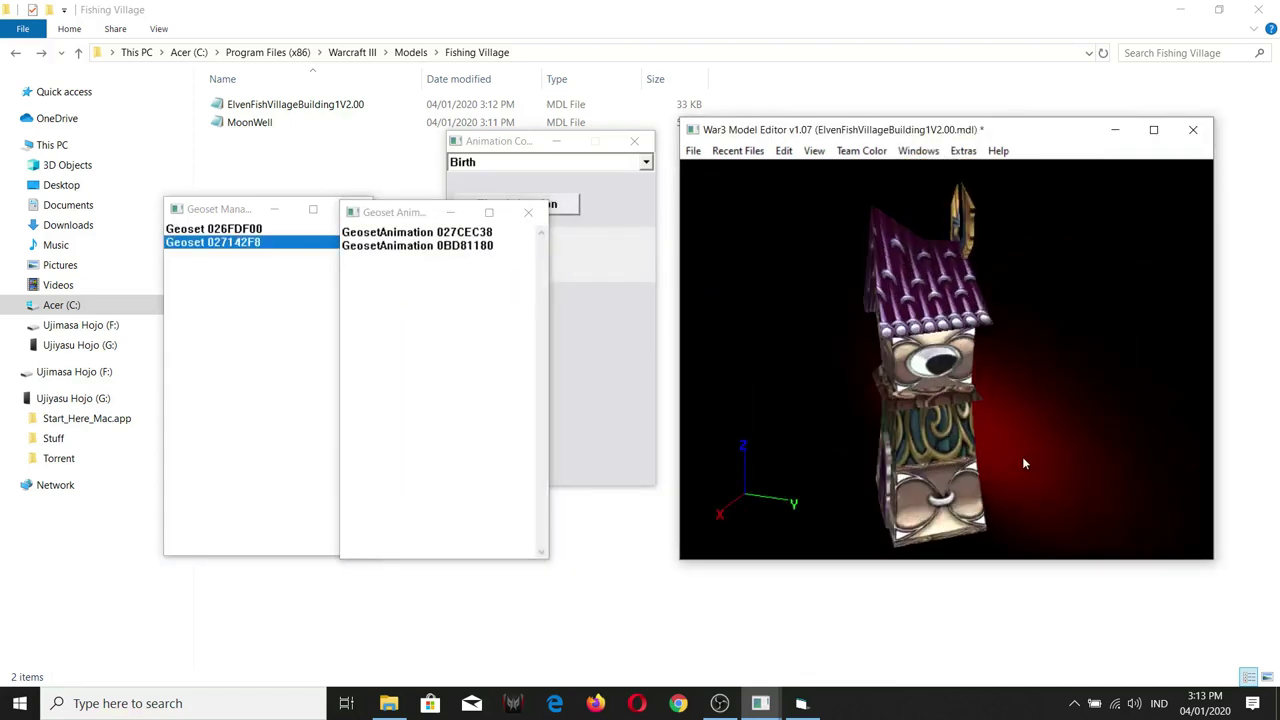
# - Check both geoset animations and open the alpha keyframes of the one assigned to Geoset 027142F8
pyautogui.doubleClick(474, 246)
pyautogui.click(718, 461)
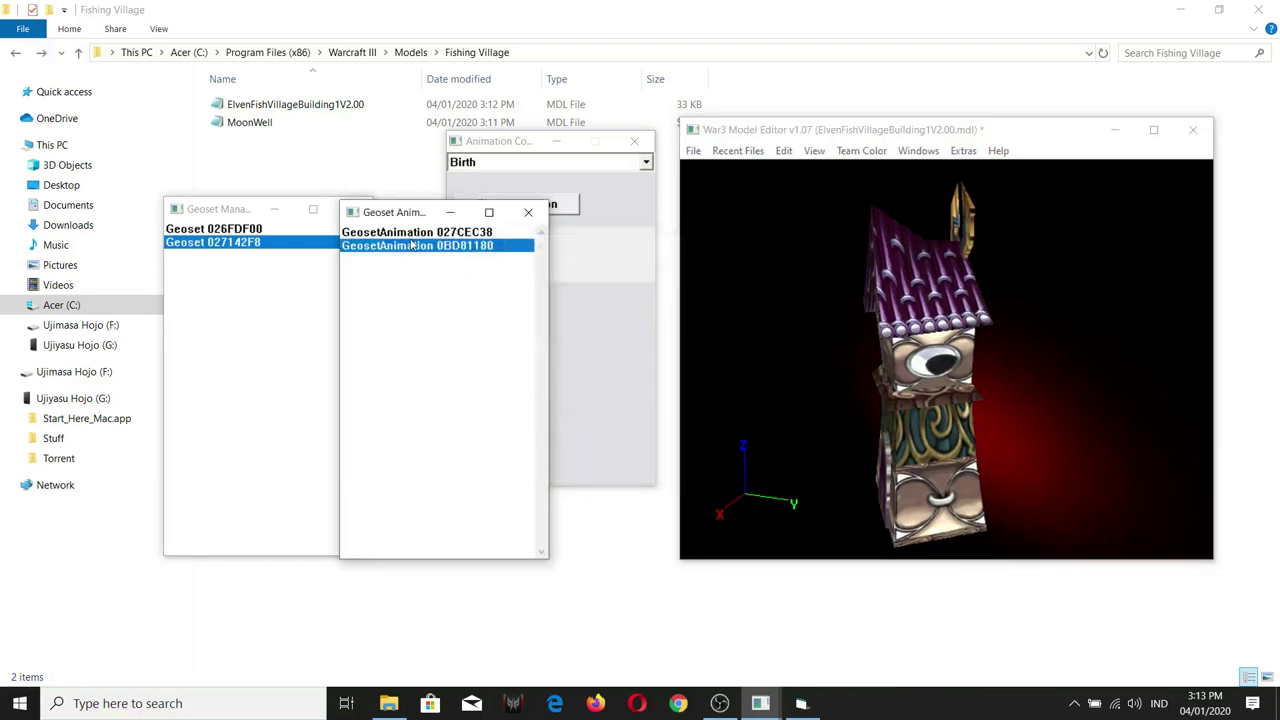
pyautogui.doubleClick(417, 232)
pyautogui.click(673, 318)
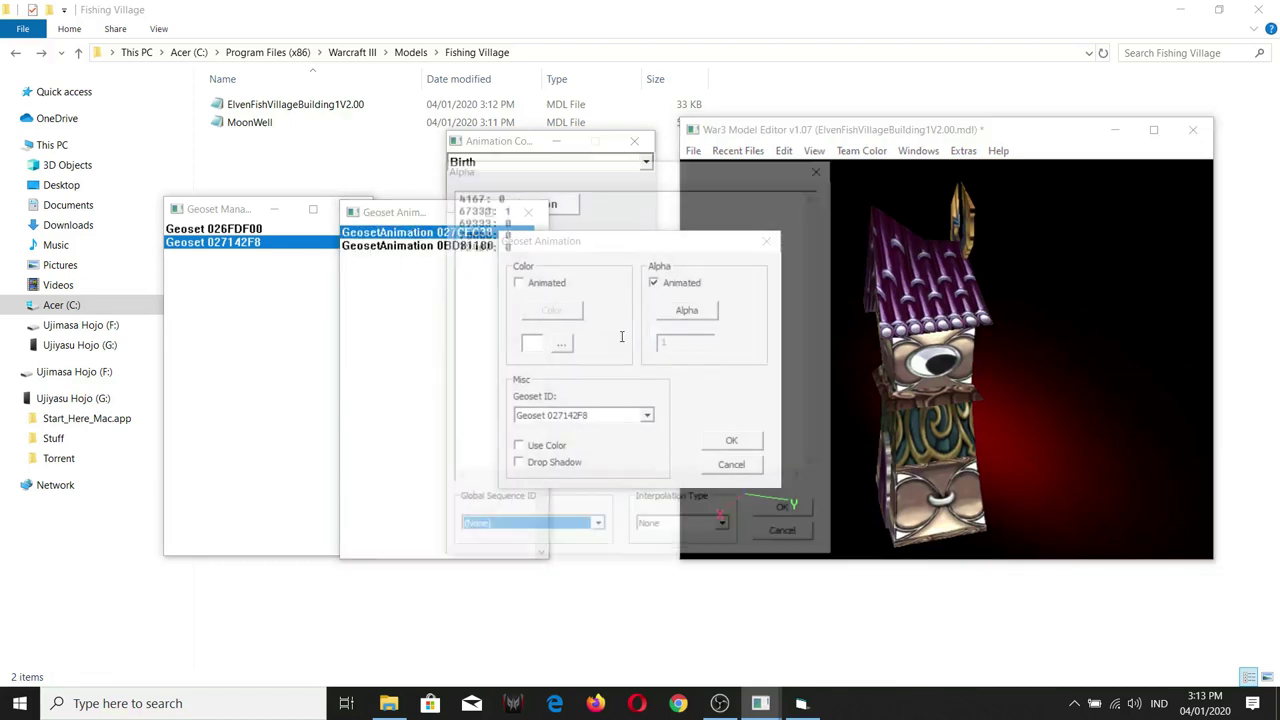
# - Copy the Birth sequence's interval start value, 203333, from the Sequence Manager without changing the sequence
pyautogui.click(918, 150)
pyautogui.click(950, 340)
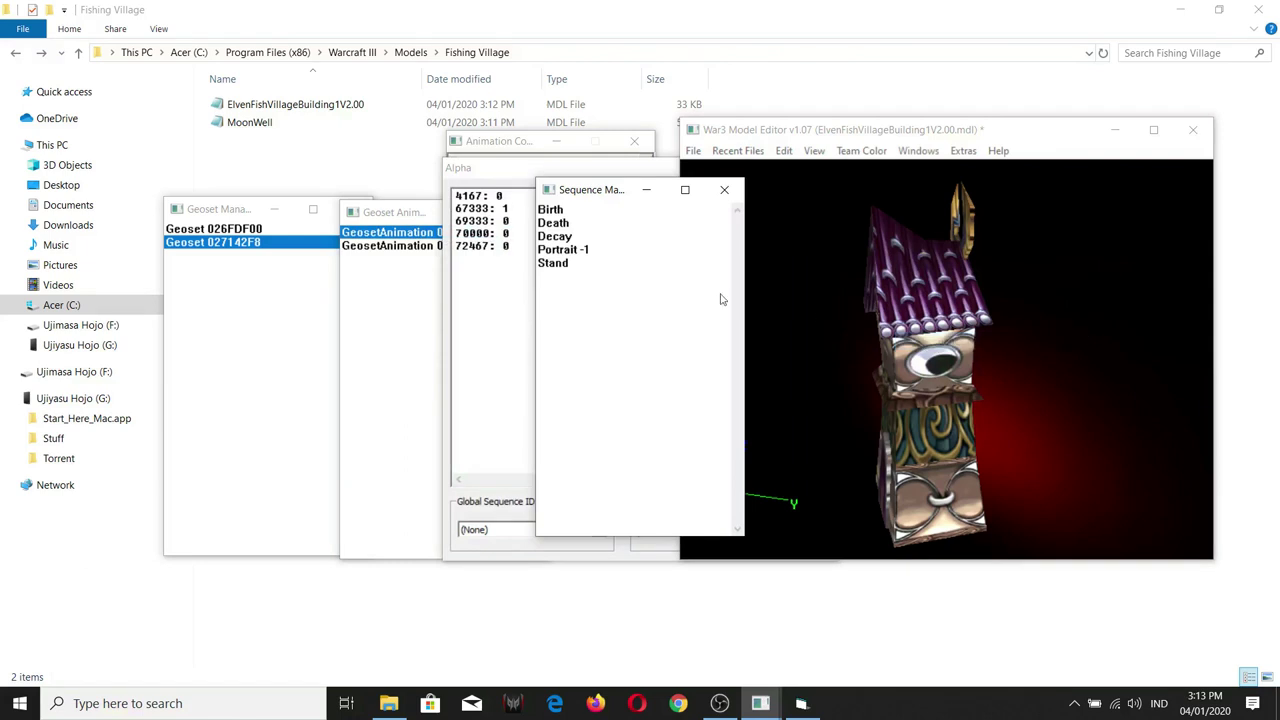
pyautogui.doubleClick(578, 211)
pyautogui.doubleClick(605, 378)
pyautogui.hotkey('ctrl', 'c')
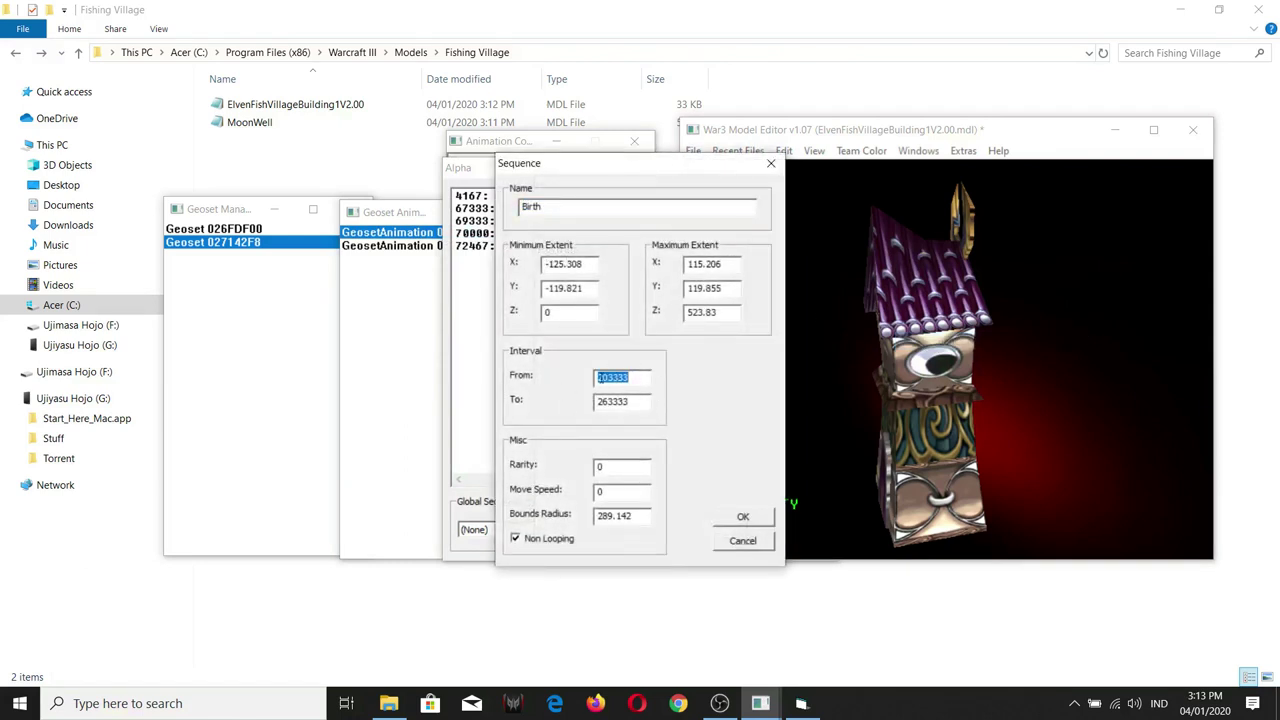
pyautogui.click(743, 540)
# - Add the alpha keyframe 203333: 0 to the geoset animation, confirm it, and check the model's glow
pyautogui.click(480, 280)
pyautogui.hotkey('ctrl', 'v')
pyautogui.moveTo(489, 246); pyautogui.dragTo(514, 246)
pyautogui.click(519, 261)
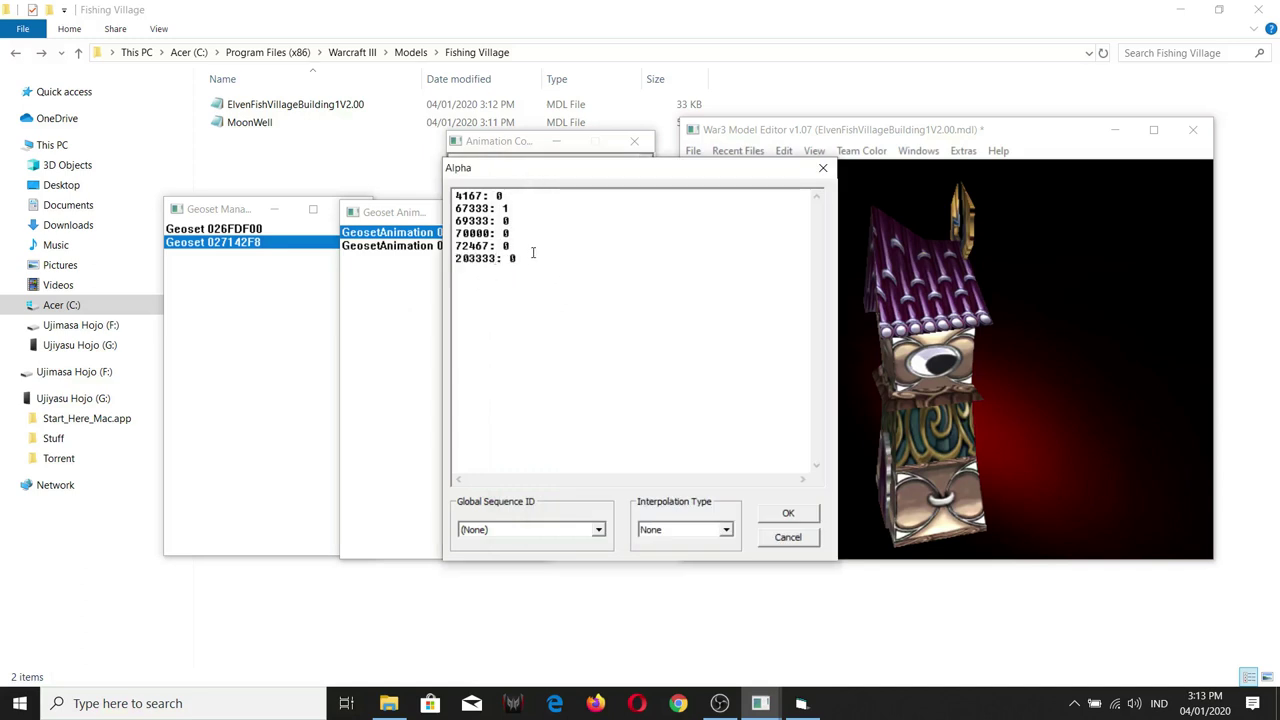
pyautogui.click(796, 512)
pyautogui.press('Return')
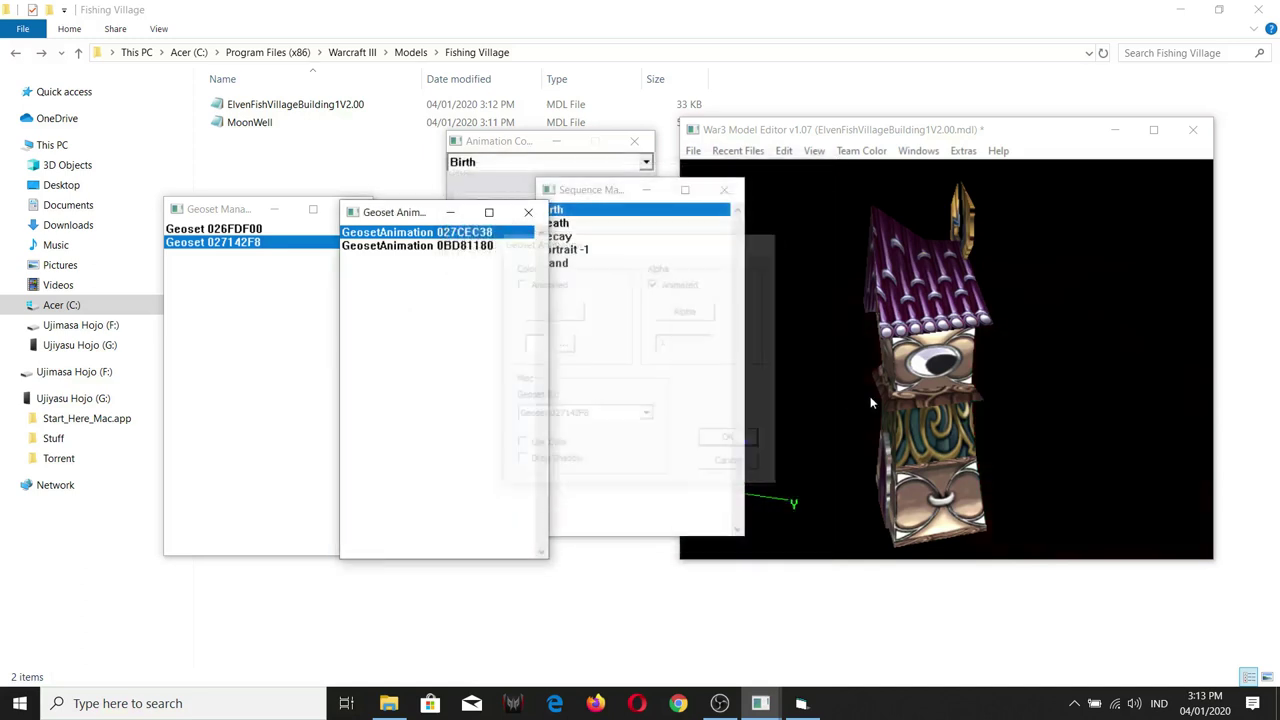
pyautogui.scroll(-2, 913, 367)
pyautogui.moveTo(913, 367); pyautogui.dragTo(938, 368)
# - Bring up the MoonWell model beside the building and preview its Birth animation with the Animation Controller
pyautogui.click(765, 700)
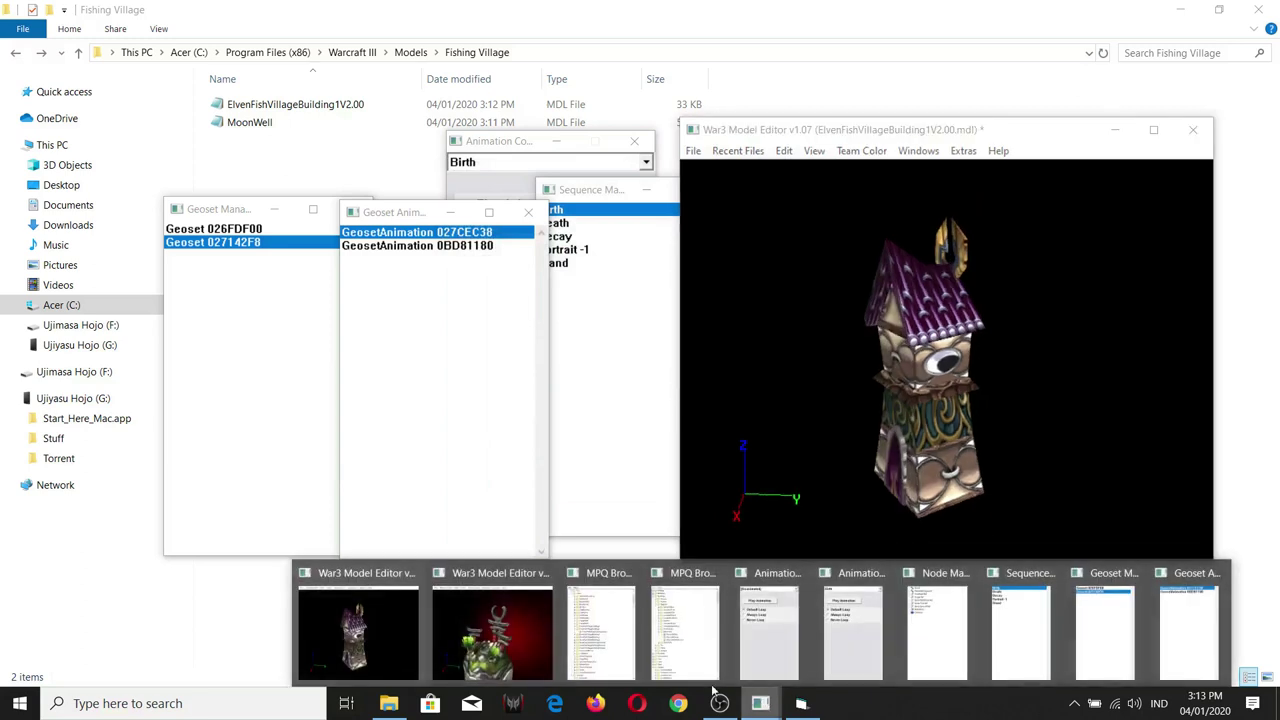
pyautogui.click(511, 630)
pyautogui.moveTo(324, 146); pyautogui.dragTo(339, 114)
pyautogui.click(340, 129)
pyautogui.click(338, 165)
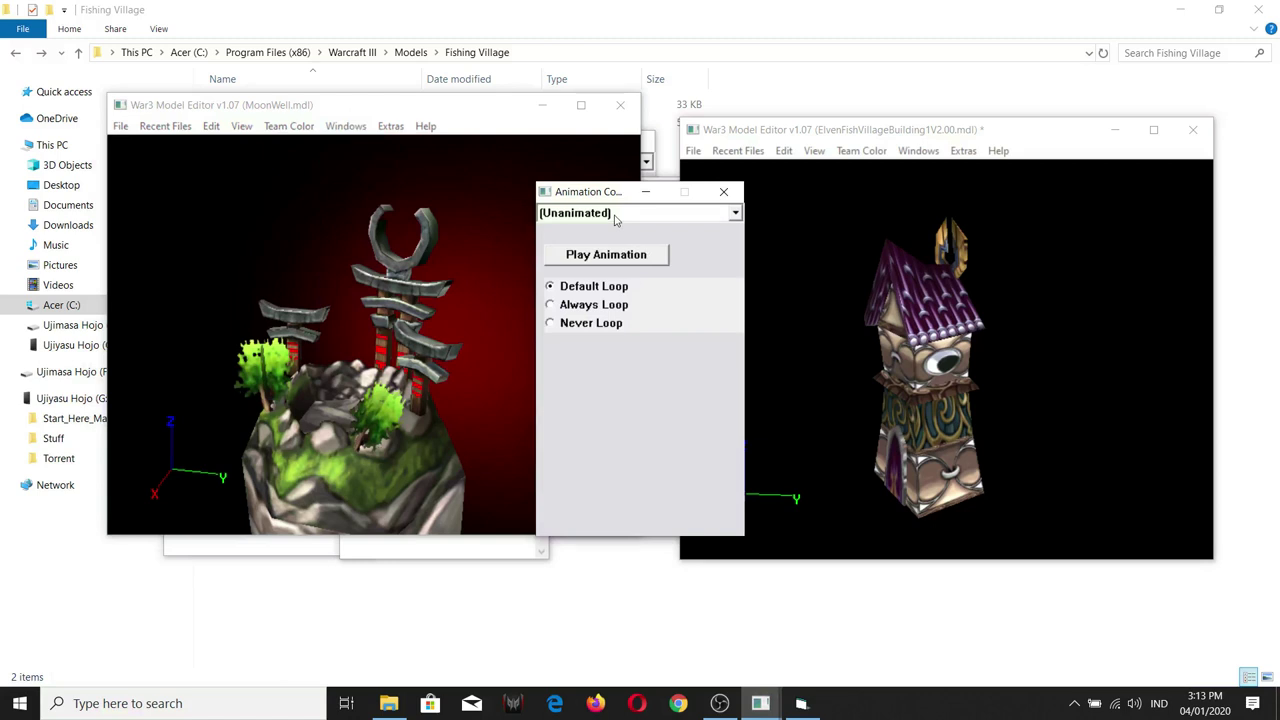
pyautogui.click(615, 216)
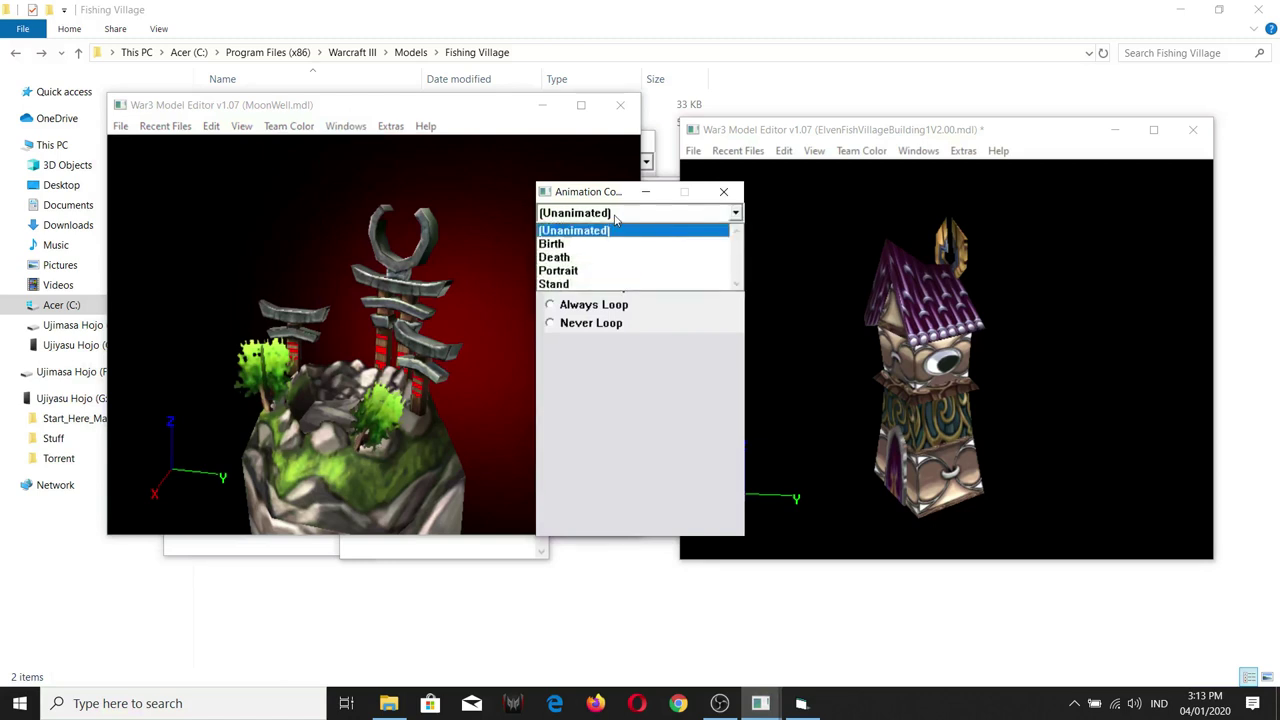
pyautogui.click(570, 246)
pyautogui.click(422, 288)
pyautogui.click(890, 297)
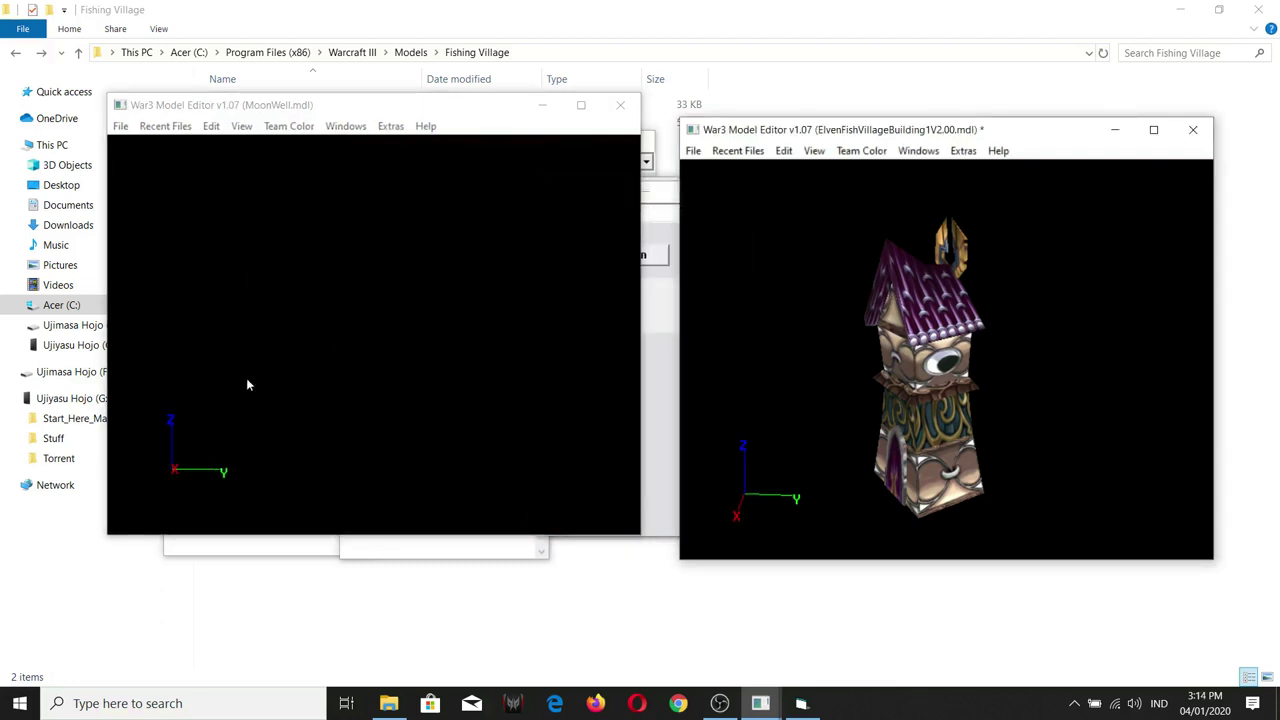
# - Open the Node Managers of both MoonWell and the elven building and arrange them side by side for comparison
pyautogui.click(345, 127)
pyautogui.click(349, 189)
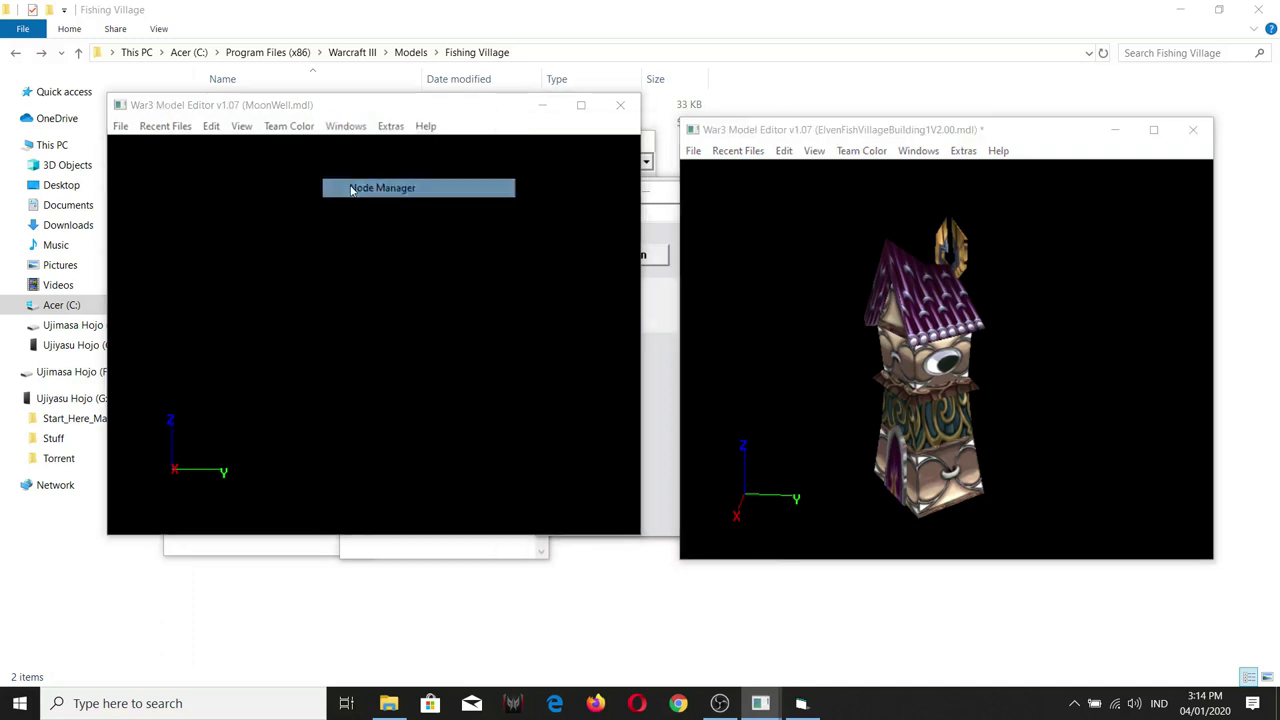
pyautogui.moveTo(608, 129); pyautogui.dragTo(380, 134)
pyautogui.click(835, 226)
pyautogui.click(918, 150)
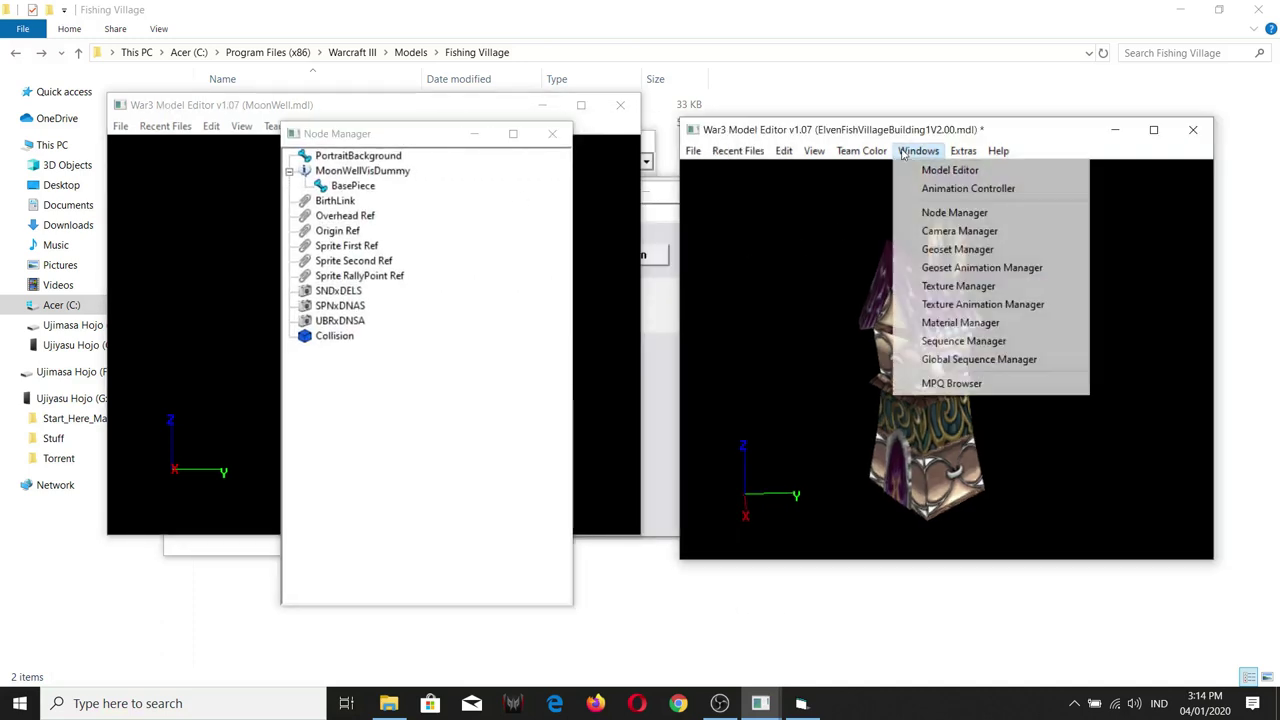
pyautogui.click(913, 210)
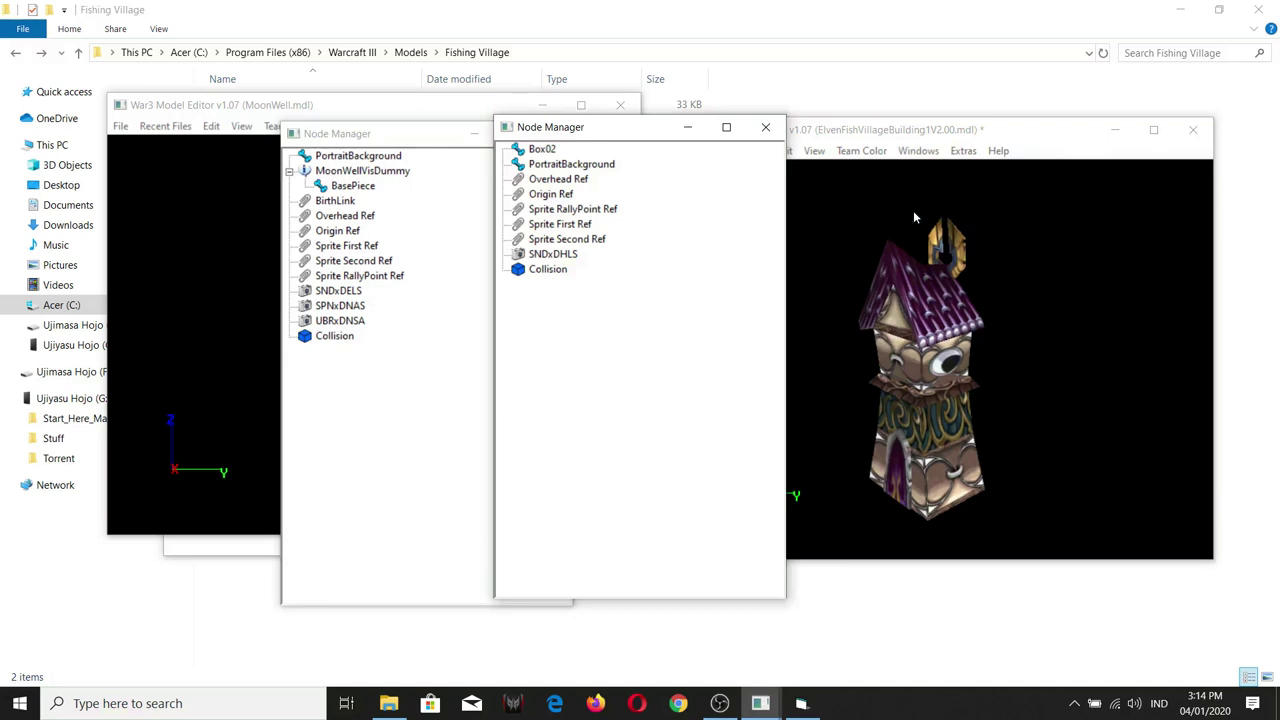
pyautogui.moveTo(607, 135); pyautogui.dragTo(781, 148)
pyautogui.click(498, 255)
# - Create a new attachment in the building's node list and open its node properties
pyautogui.click(322, 202)
pyautogui.click(322, 213)
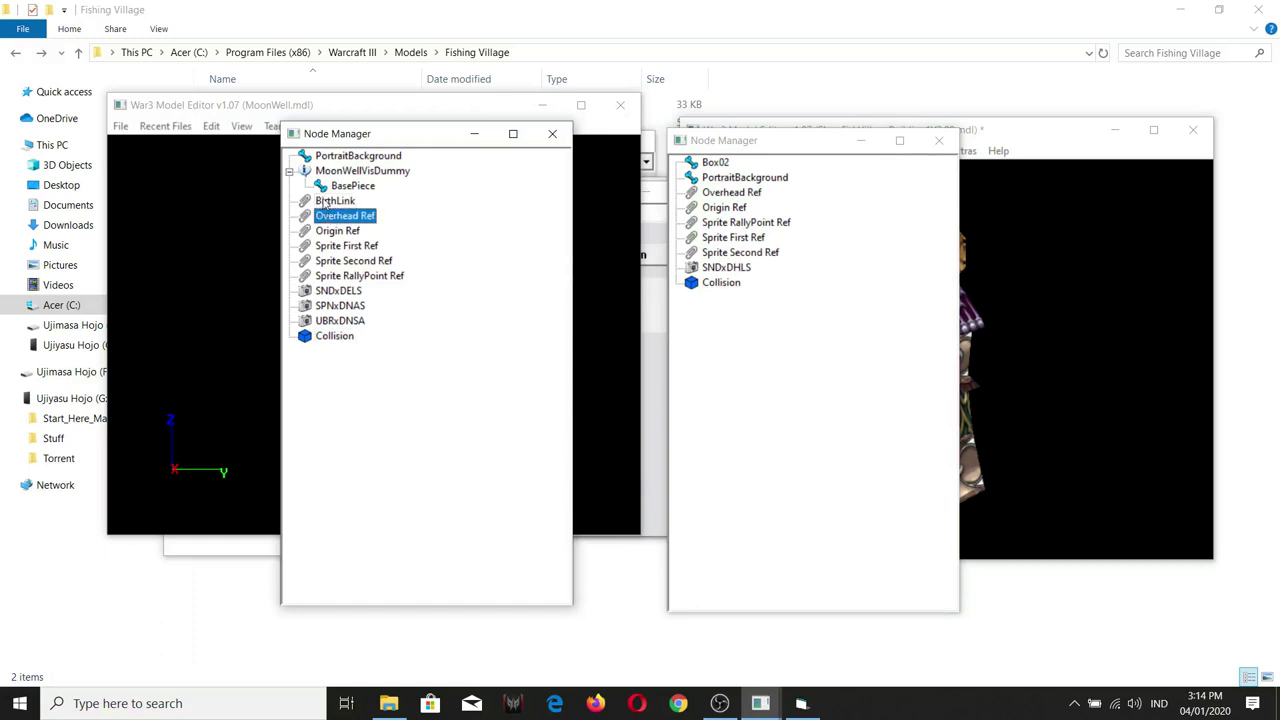
pyautogui.click(323, 201)
pyautogui.rightClick(761, 293)
pyautogui.click(768, 302)
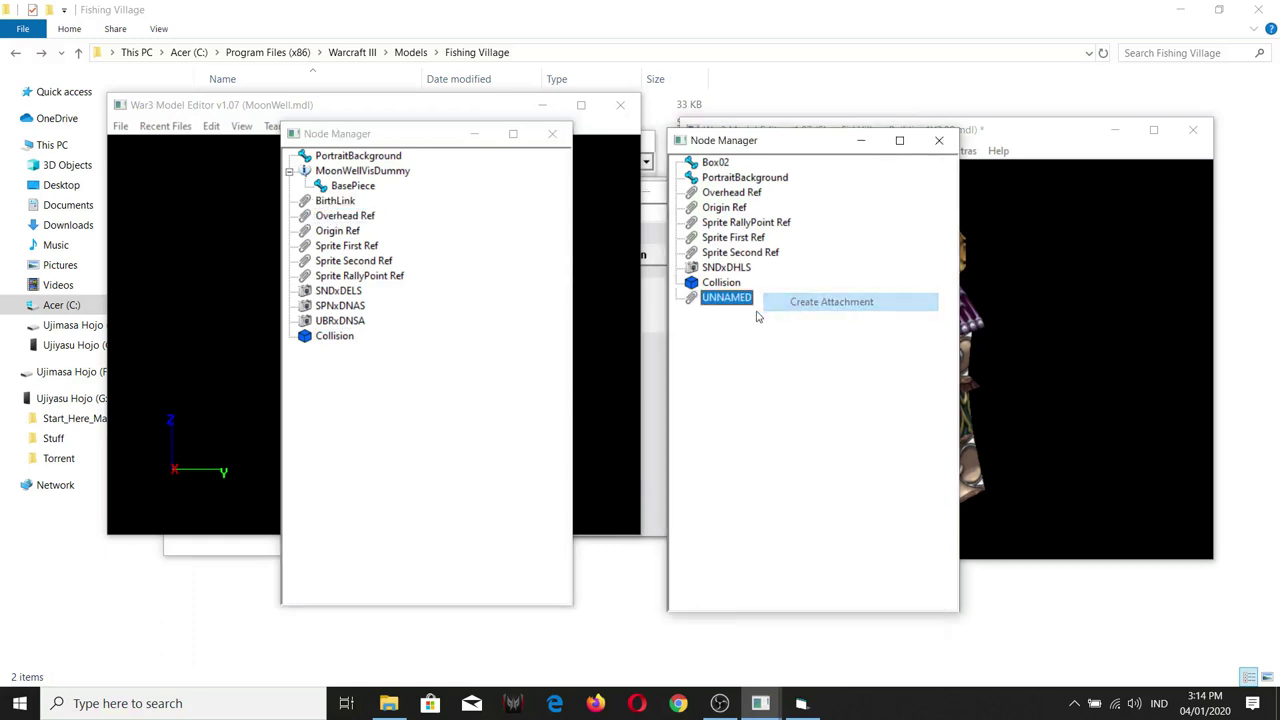
pyautogui.rightClick(730, 298)
pyautogui.click(777, 600)
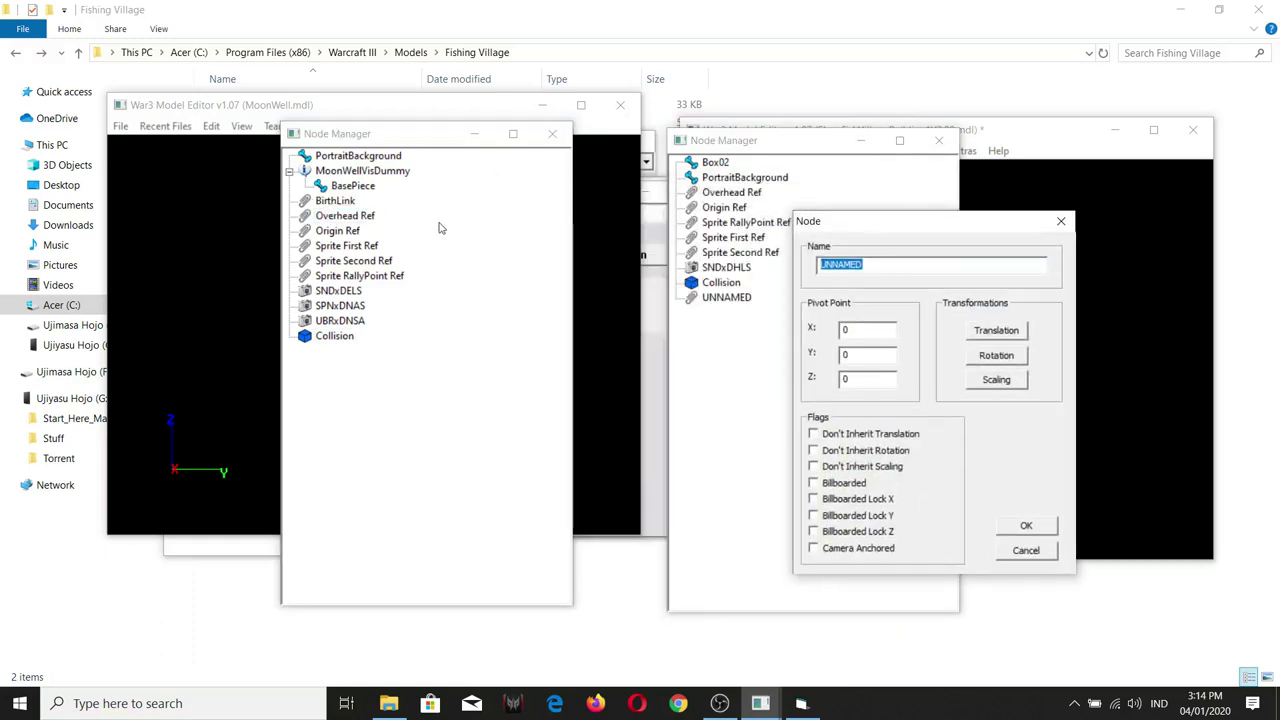
# - Name the new attachment BirthLink and copy MoonWell's BirthLink pivot point to it, X 0.914264 and Y -1.46089
pyautogui.rightClick(380, 200)
pyautogui.click(400, 500)
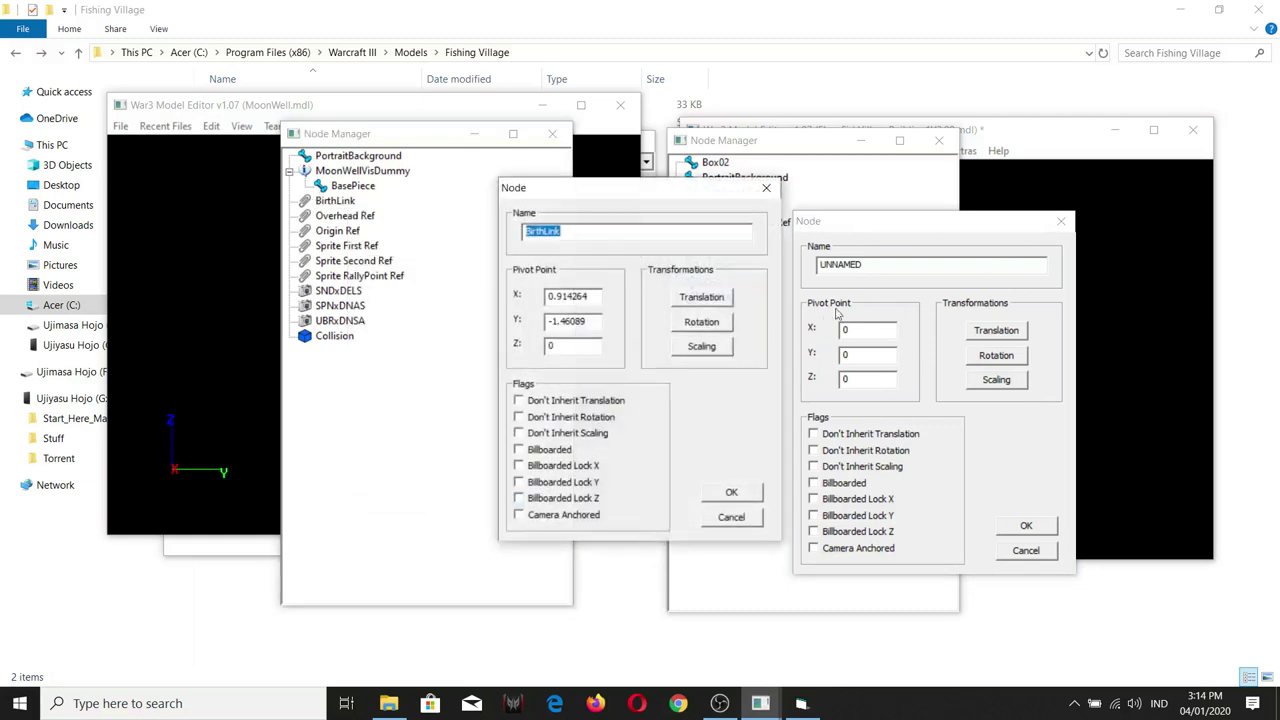
pyautogui.click(826, 319)
pyautogui.write('BirthLink')
pyautogui.doubleClick(592, 297)
pyautogui.hotkey('ctrl', 'c')
pyautogui.doubleClick(854, 330)
pyautogui.hotkey('ctrl', 'v')
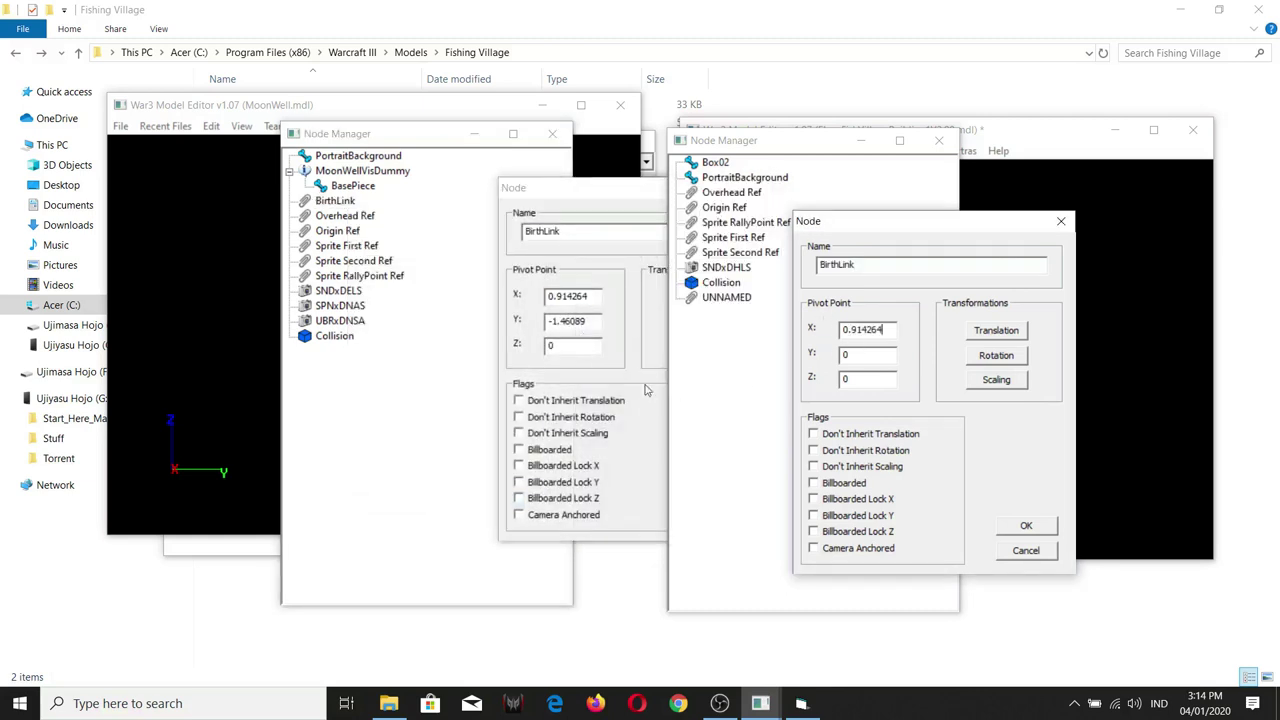
pyautogui.moveTo(590, 321); pyautogui.dragTo(530, 318)
pyautogui.hotkey('ctrl', 'c')
pyautogui.moveTo(856, 355); pyautogui.dragTo(832, 360)
pyautogui.hotkey('ctrl', 'v')
pyautogui.click(630, 319)
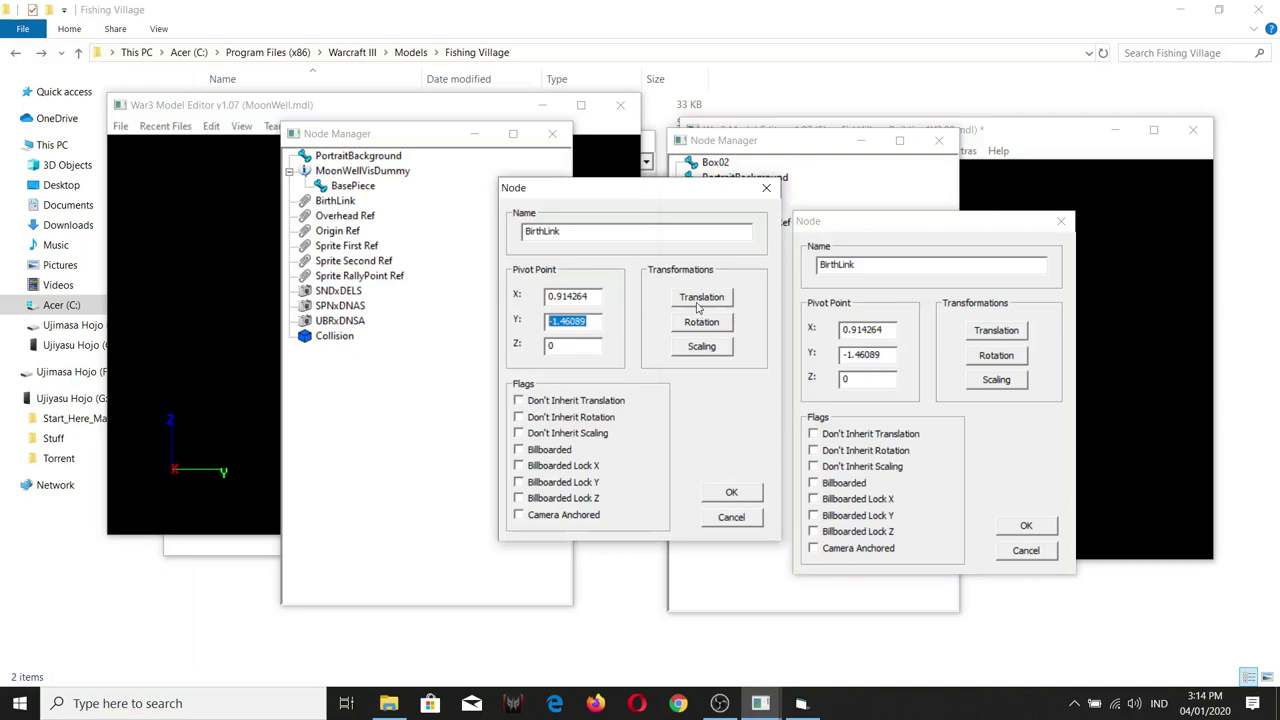
# - Check the translation and rotation of MoonWell's BirthLink and confirm the building's BirthLink node properties
pyautogui.click(701, 297)
pyautogui.click(787, 537)
pyautogui.click(701, 321)
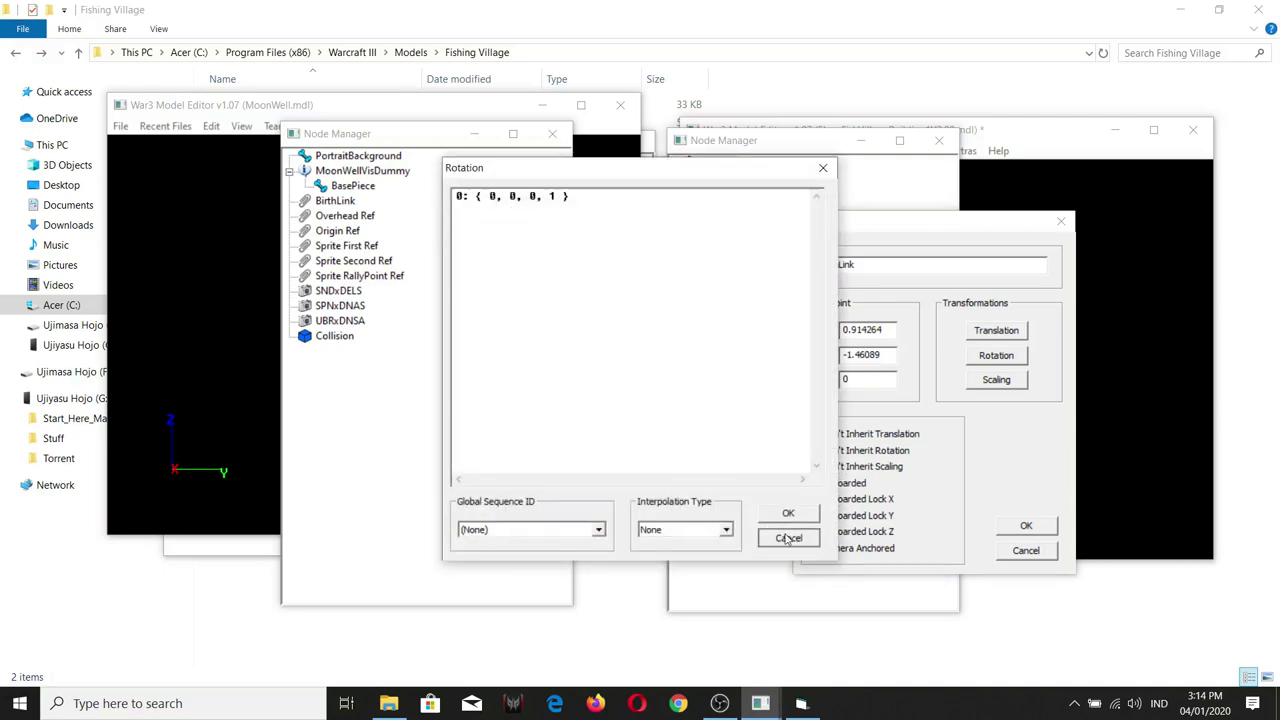
pyautogui.click(787, 537)
pyautogui.click(1026, 525)
pyautogui.click(730, 516)
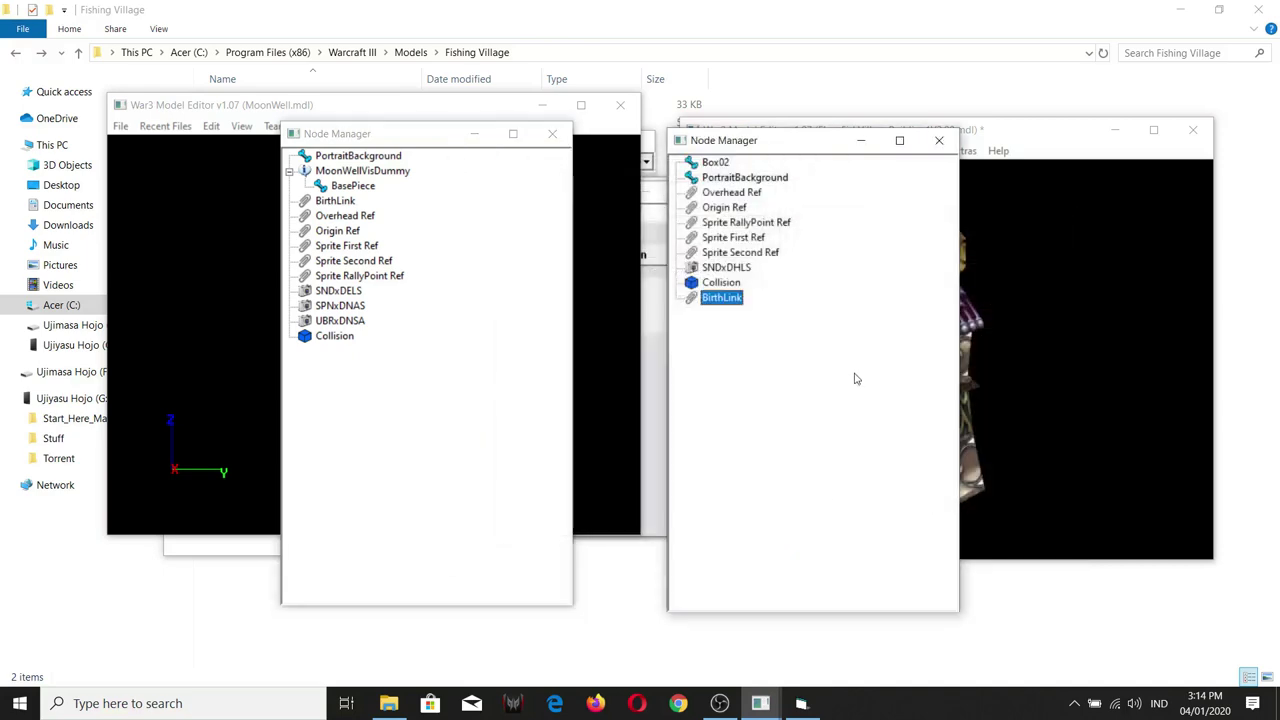
# - Set the building's BirthLink attachment path to SharedModels\NEBirth.MDL, copied from MoonWell's BirthLink
pyautogui.doubleClick(729, 300)
pyautogui.moveTo(589, 296); pyautogui.dragTo(851, 297)
pyautogui.doubleClick(335, 200)
pyautogui.moveTo(560, 285); pyautogui.dragTo(490, 295)
pyautogui.hotkey('ctrl', 'c')
pyautogui.click(795, 318)
pyautogui.hotkey('ctrl', 'v')
# - Examine the visibility keyframes of MoonWell's BirthLink and confirm the building's attachment settings
pyautogui.click(503, 406)
pyautogui.click(521, 210)
pyautogui.click(521, 260)
pyautogui.click(770, 537)
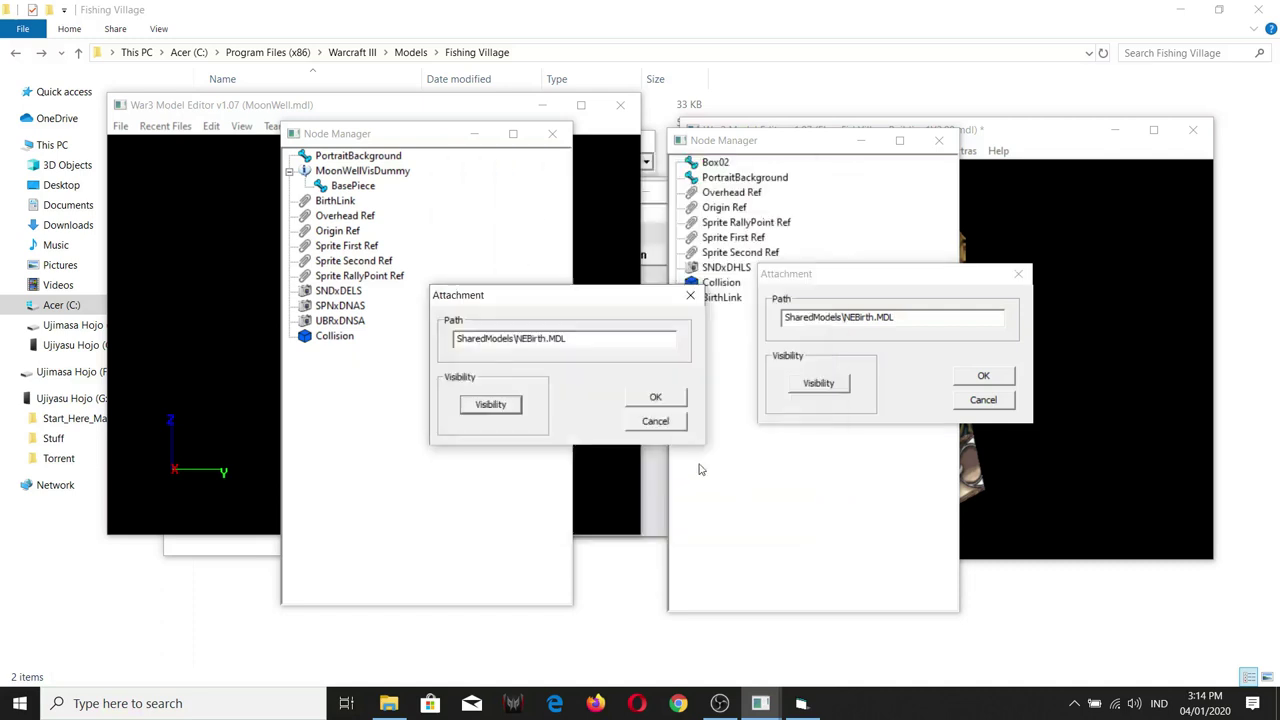
pyautogui.click(657, 427)
pyautogui.click(983, 376)
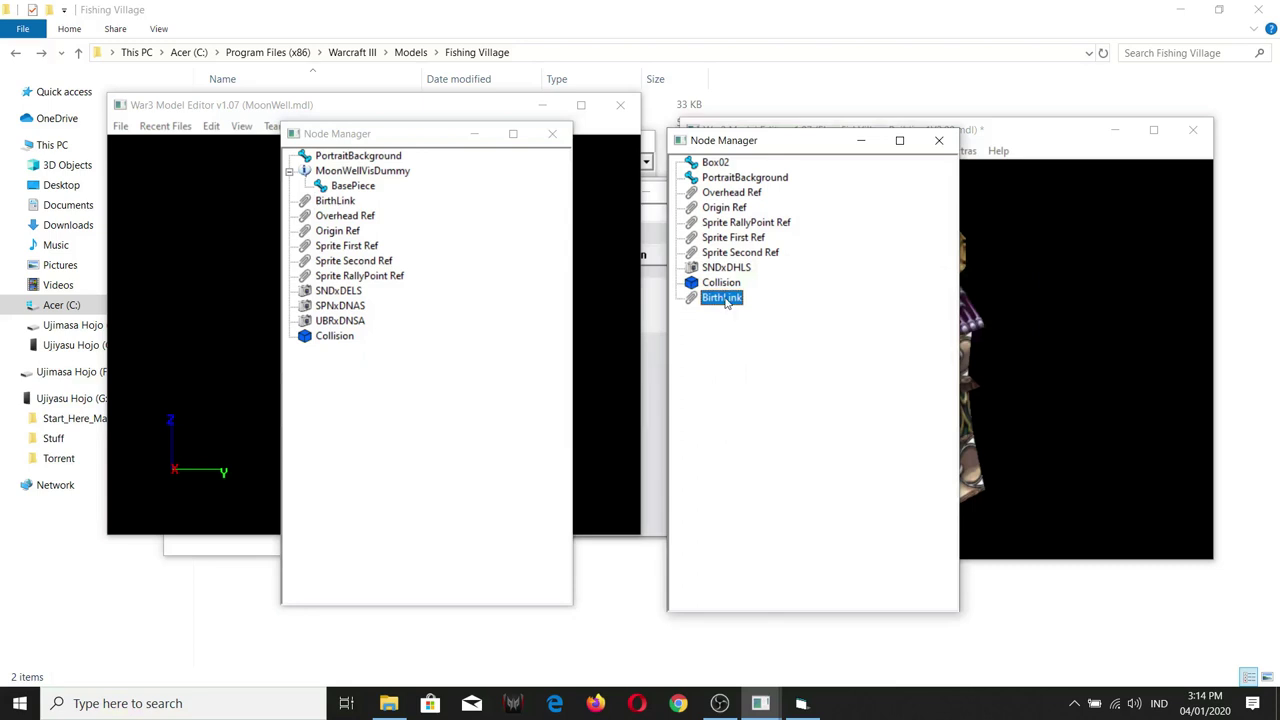
# - Enter the visibility keyframe 203333: 1 for the building's BirthLink, using the Birth sequence's interval start
pyautogui.doubleClick(722, 298)
pyautogui.click(560, 397)
pyautogui.click(1048, 300)
pyautogui.click(917, 150)
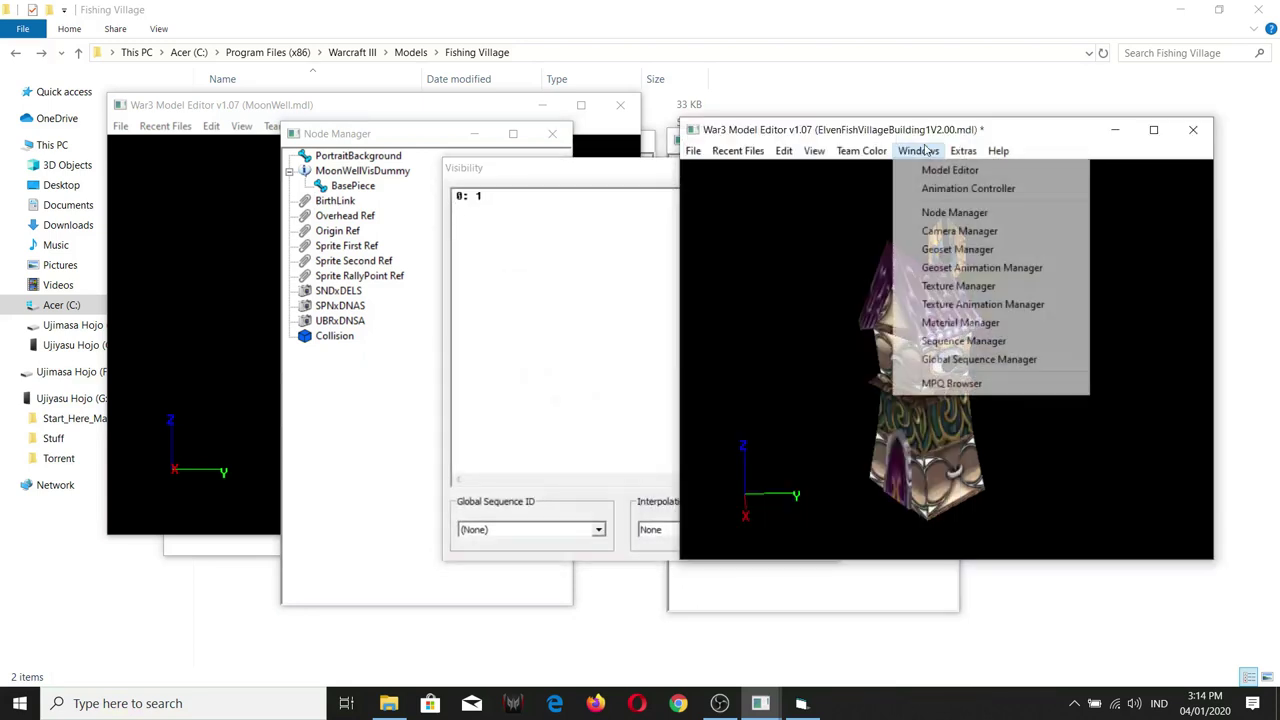
pyautogui.click(963, 341)
pyautogui.moveTo(590, 187); pyautogui.dragTo(914, 189)
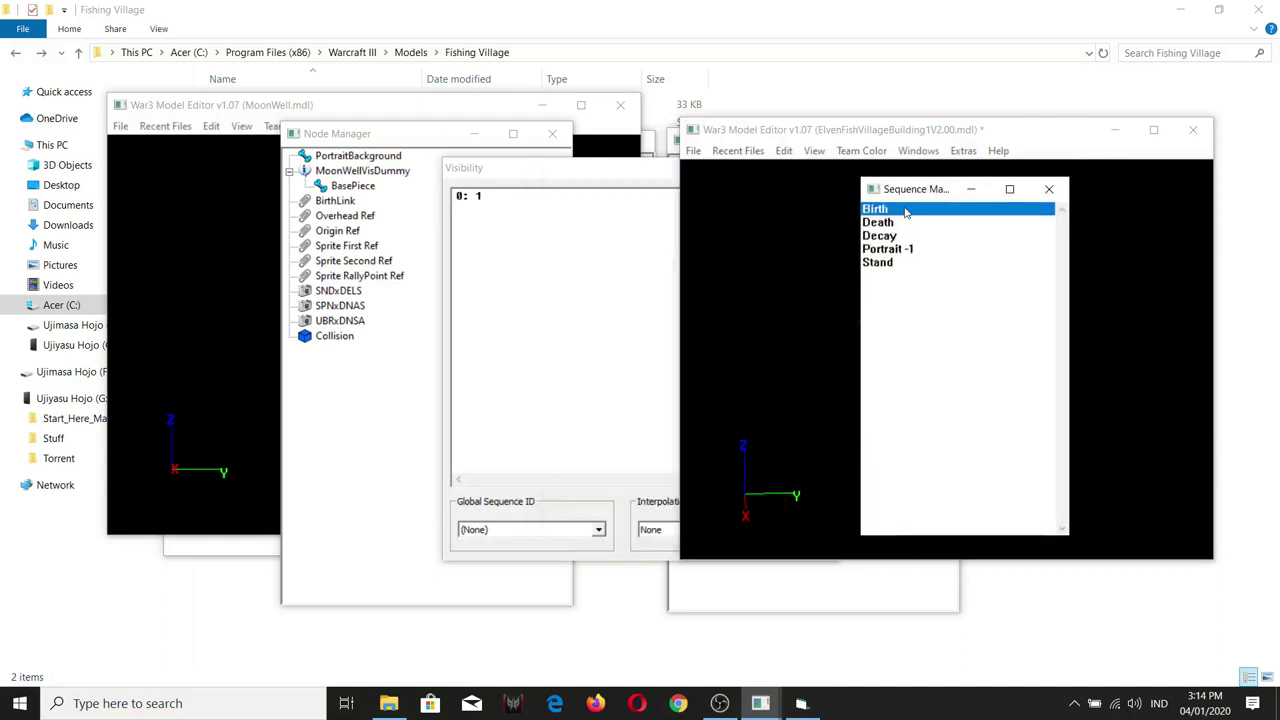
pyautogui.doubleClick(897, 209)
pyautogui.moveTo(612, 176); pyautogui.dragTo(831, 176)
pyautogui.moveTo(462, 195); pyautogui.dragTo(509, 195)
pyautogui.hotkey('ctrl', 'v')
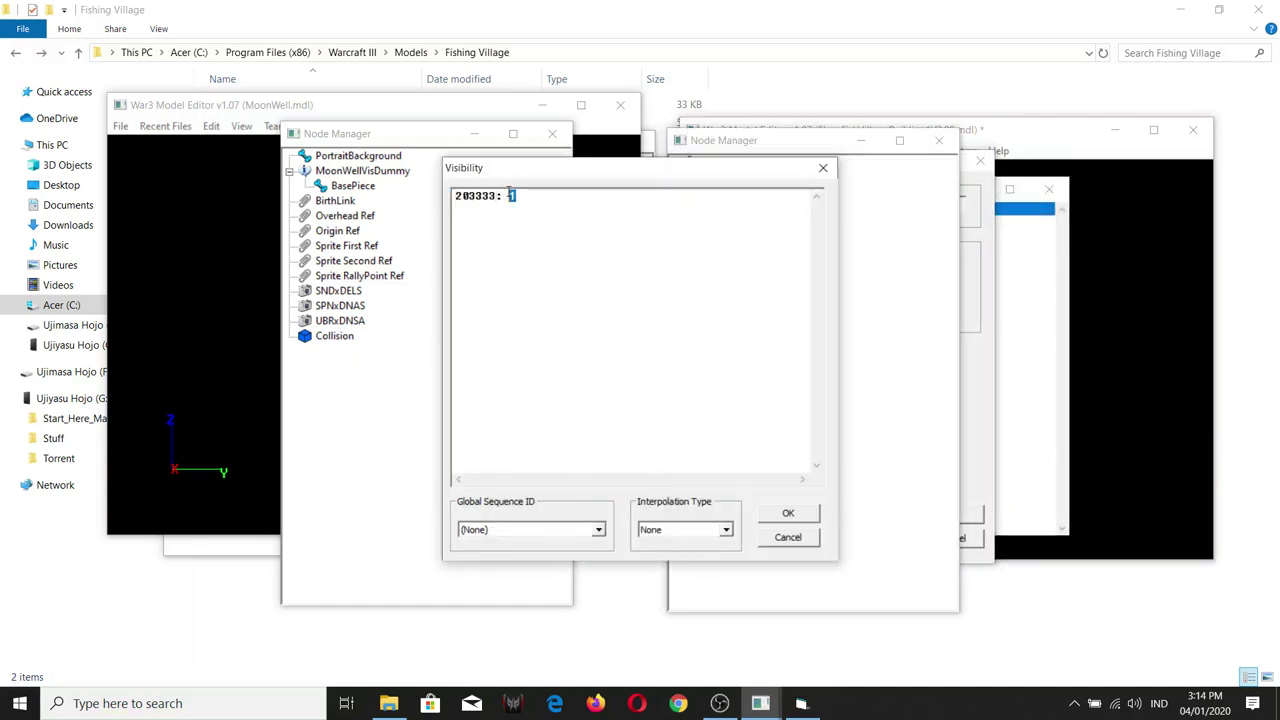
# - Add the visibility keyframe 263333: 0 from the Birth sequence's interval end and close that sequence unchanged
pyautogui.press('Tab')
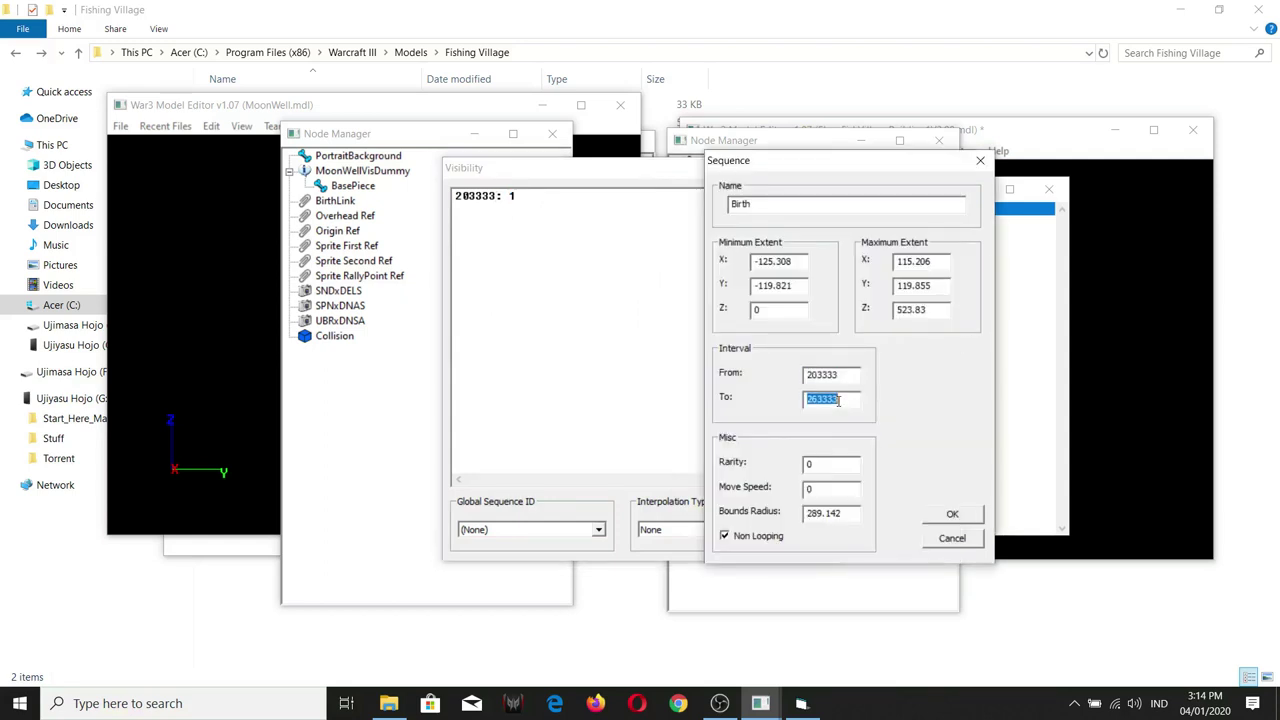
pyautogui.press('Return')
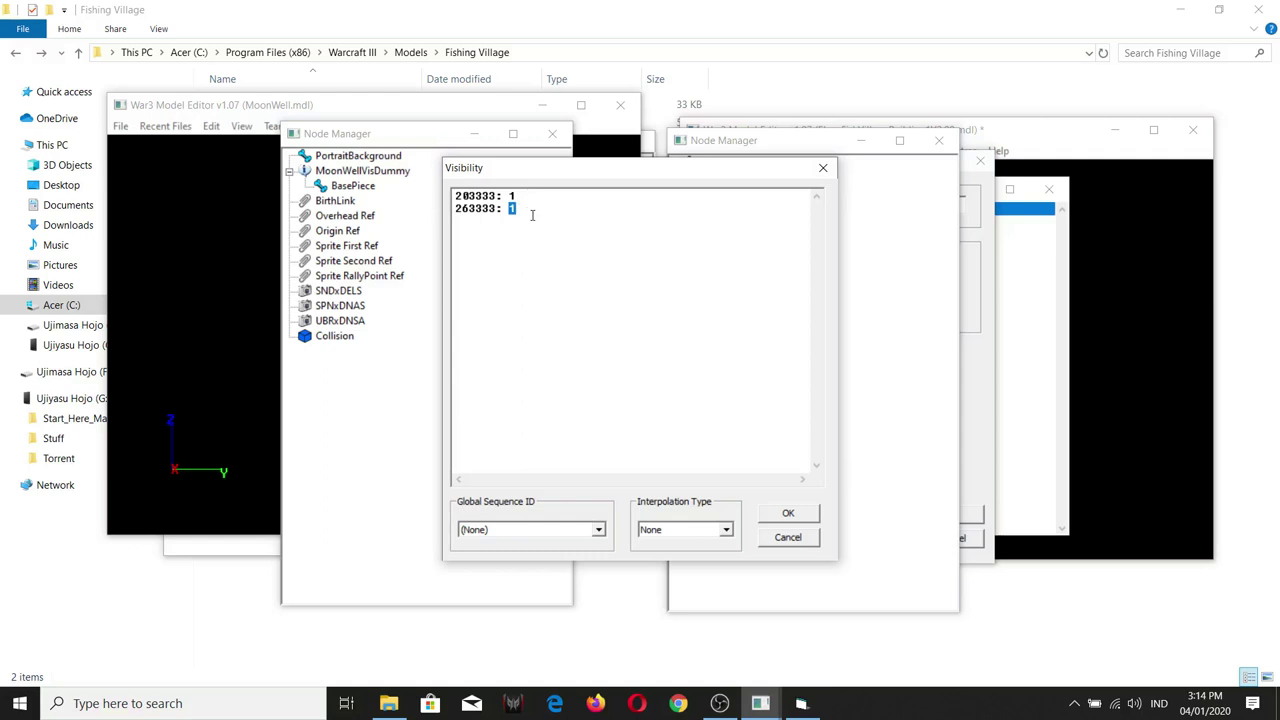
pyautogui.click(1015, 220)
pyautogui.click(950, 537)
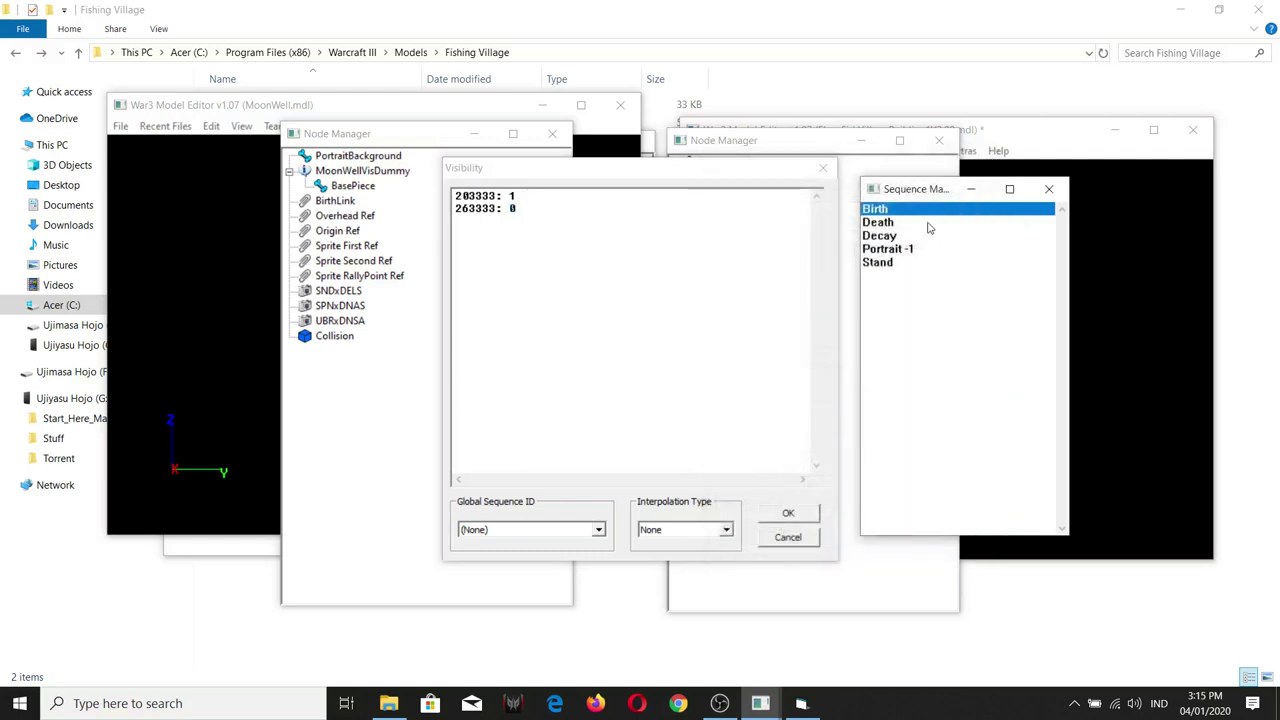
# - Add the Stand sequence's interval start, 4167, as a new first line in the visibility keyframes
pyautogui.doubleClick(880, 262)
pyautogui.doubleClick(608, 375)
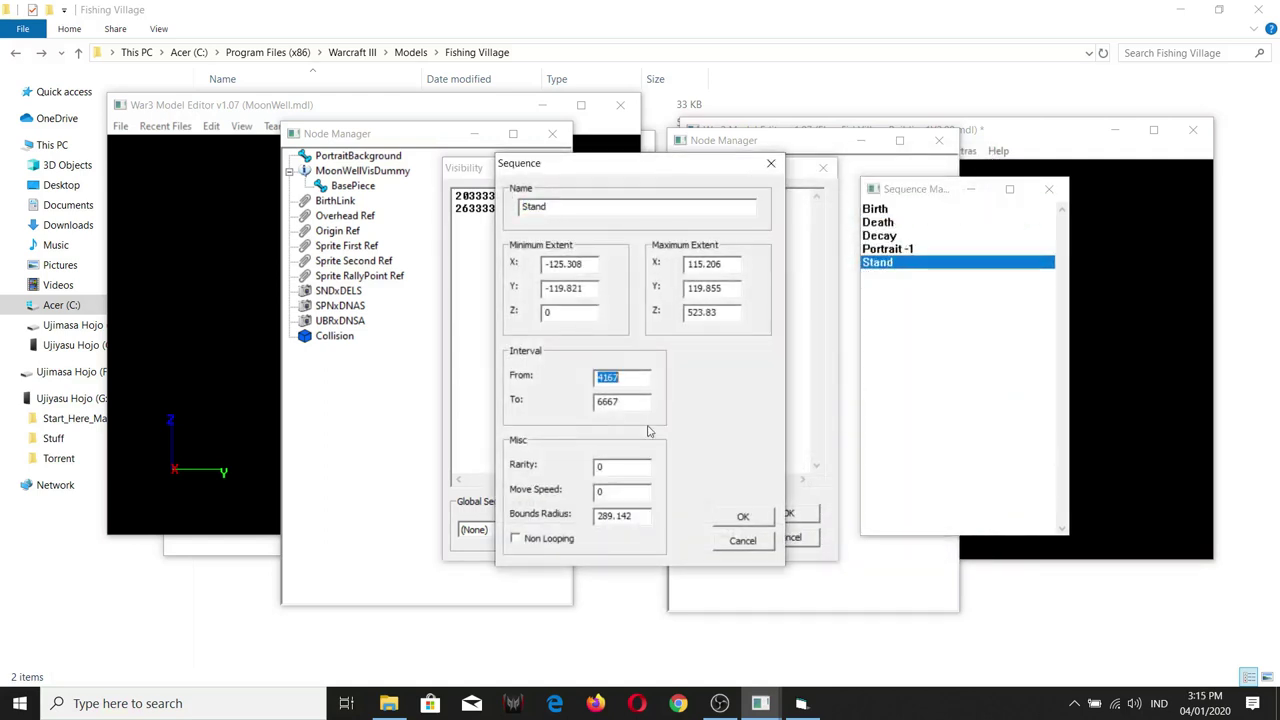
pyautogui.click(738, 537)
pyautogui.click(457, 195)
pyautogui.press('Return')
pyautogui.press('Up')
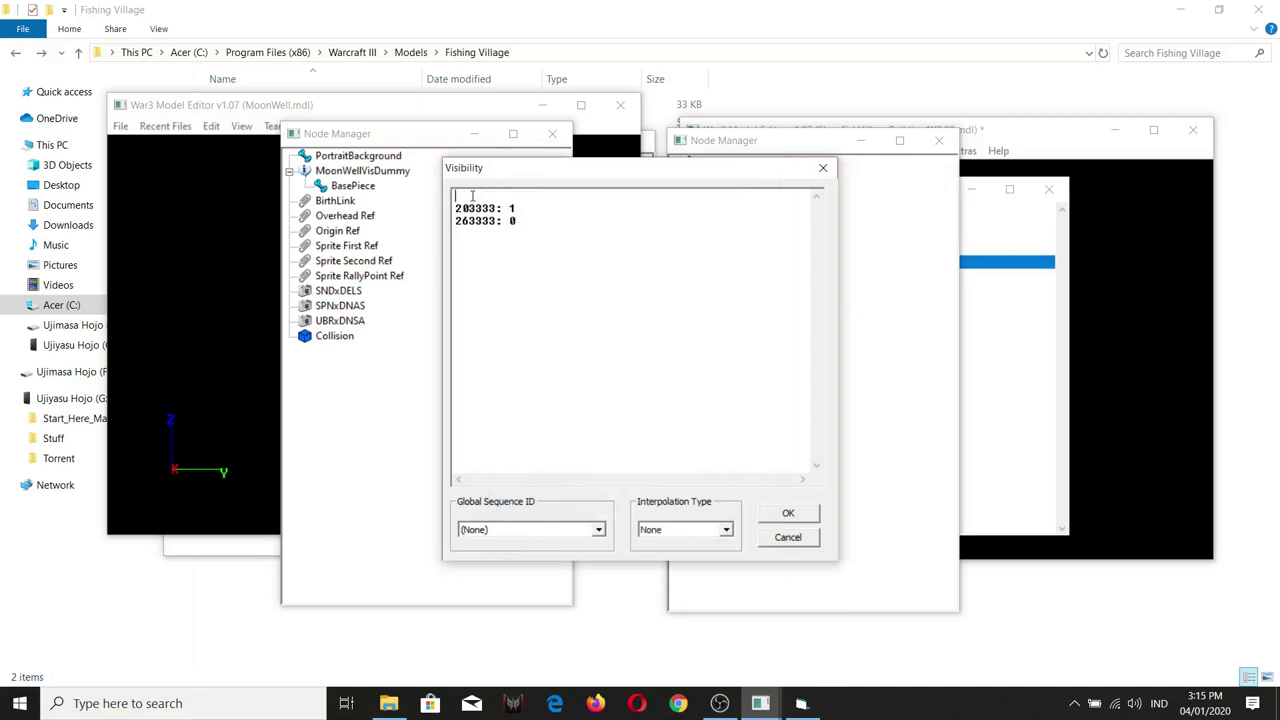
# - Add the Portrait -1 sequence's interval start, 67333, below 4167 in the visibility keyframes
pyautogui.click(963, 274)
pyautogui.doubleClick(890, 249)
pyautogui.doubleClick(609, 377)
pyautogui.click(742, 540)
pyautogui.click(534, 206)
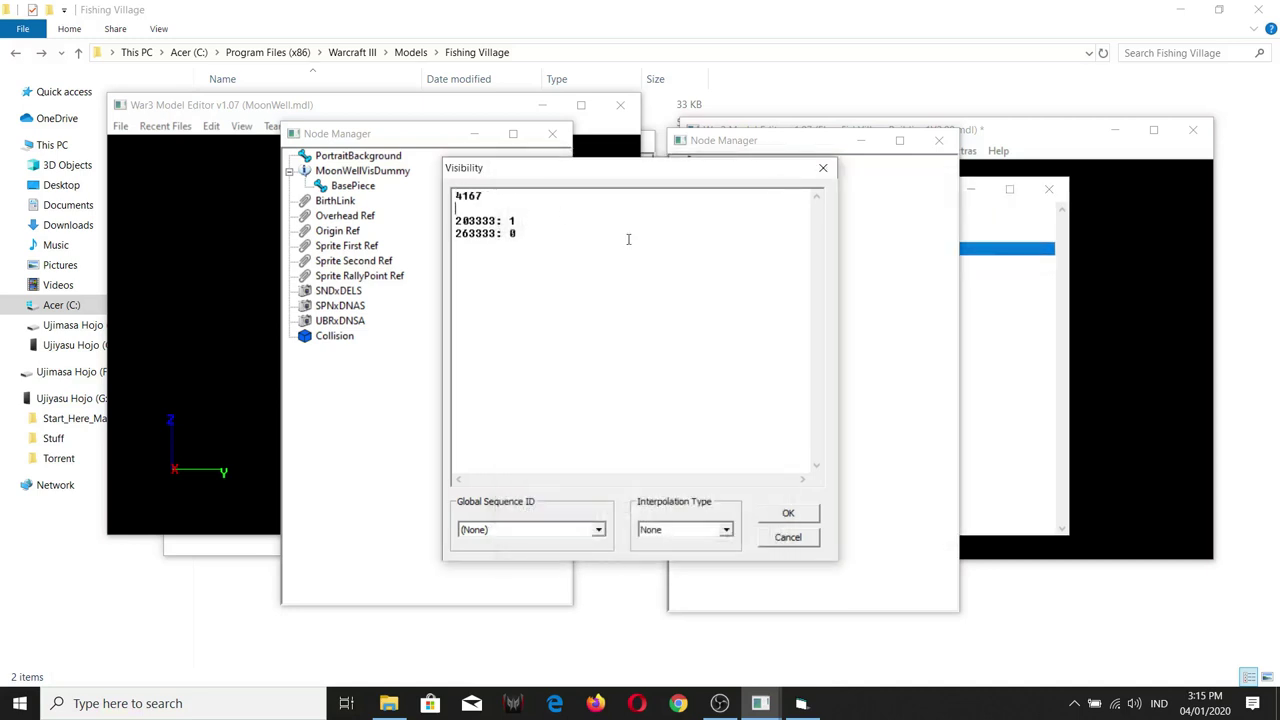
# - Add the Decay sequence's interval start, 72467, below 67333 in the visibility keyframes
pyautogui.click(977, 235)
pyautogui.doubleClick(977, 235)
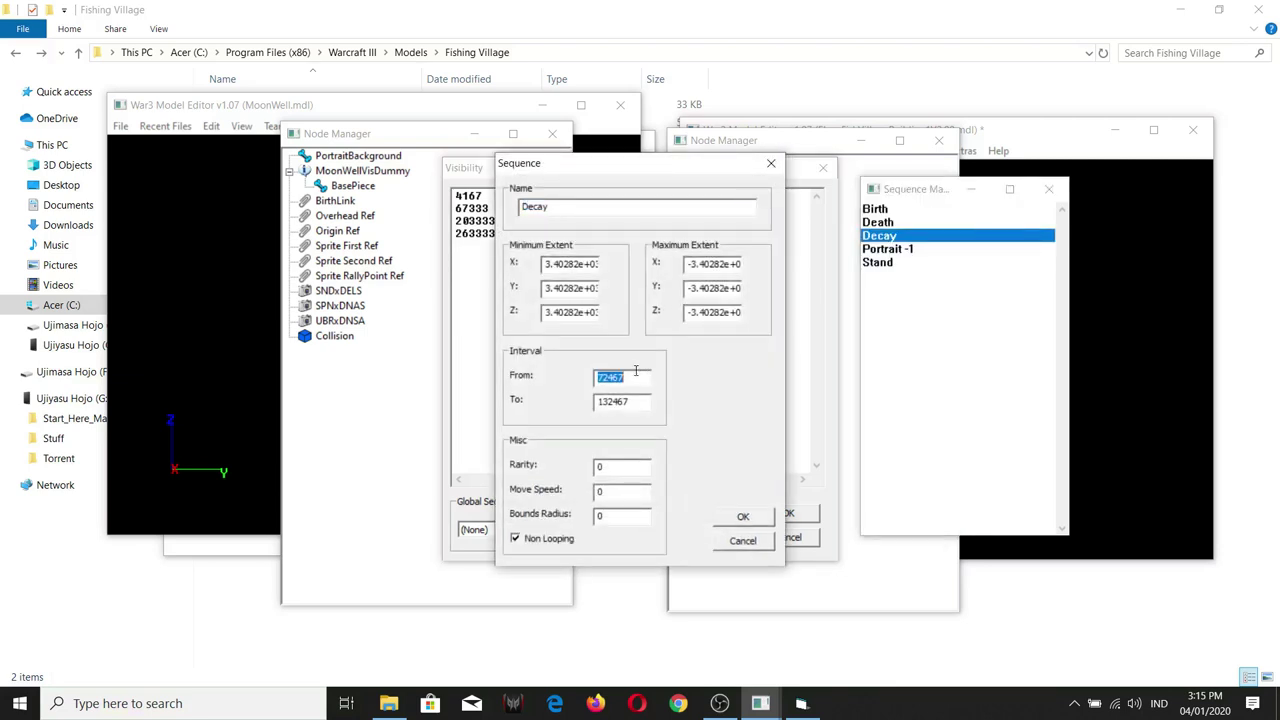
pyautogui.click(742, 540)
pyautogui.click(925, 228)
pyautogui.press('Return')
pyautogui.write('72467')
# - Insert the Death sequence's interval start, 70000, between 67333 and 72467 in the visibility keyframes
pyautogui.doubleClick(925, 222)
pyautogui.doubleClick(610, 377)
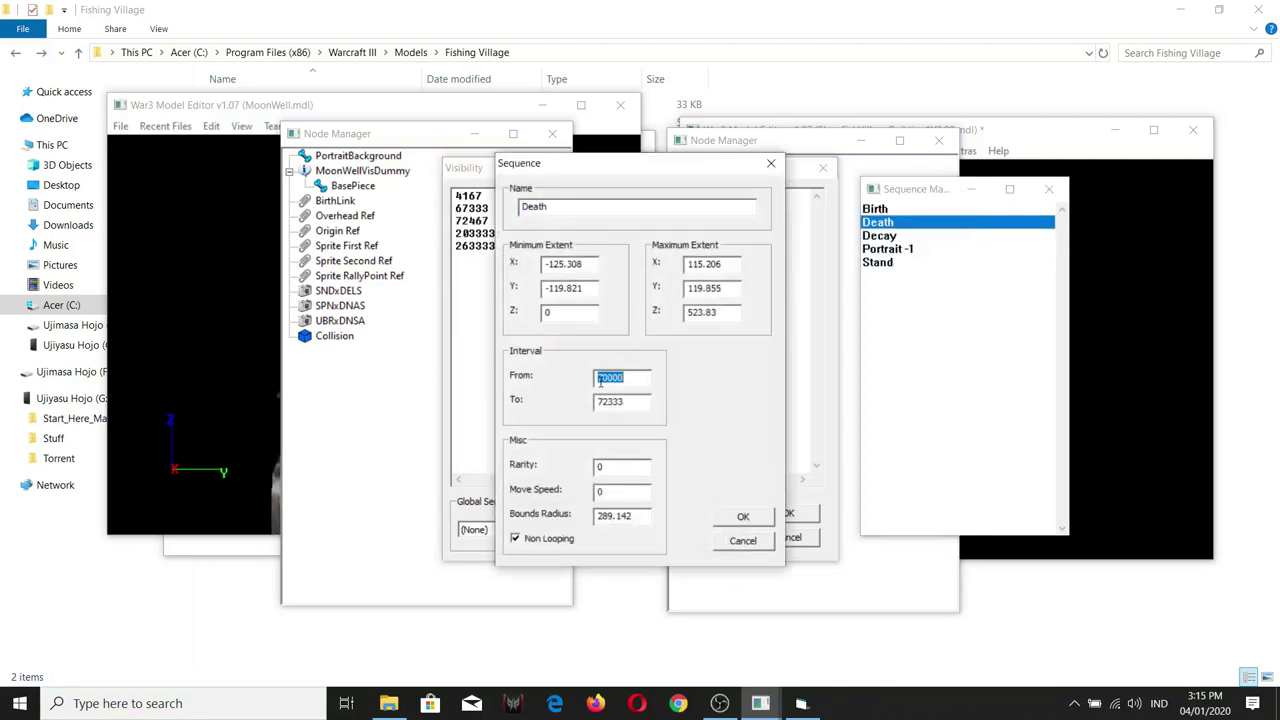
pyautogui.click(742, 541)
pyautogui.click(492, 208)
pyautogui.press('Return')
pyautogui.write('70000')
# - Give frames 4167, 67333, 70000 and 72467 the visibility value 0 and confirm the BirthLink attachment
pyautogui.moveTo(497, 260); pyautogui.dragTo(560, 260)
pyautogui.hotkey('ctrl', 'c')
pyautogui.click(517, 233)
pyautogui.hotkey('ctrl', 'v')
pyautogui.click(517, 220)
pyautogui.hotkey('ctrl', 'v')
pyautogui.click(518, 207)
pyautogui.hotkey('ctrl', 'v')
pyautogui.click(519, 195)
pyautogui.hotkey('ctrl', 'v')
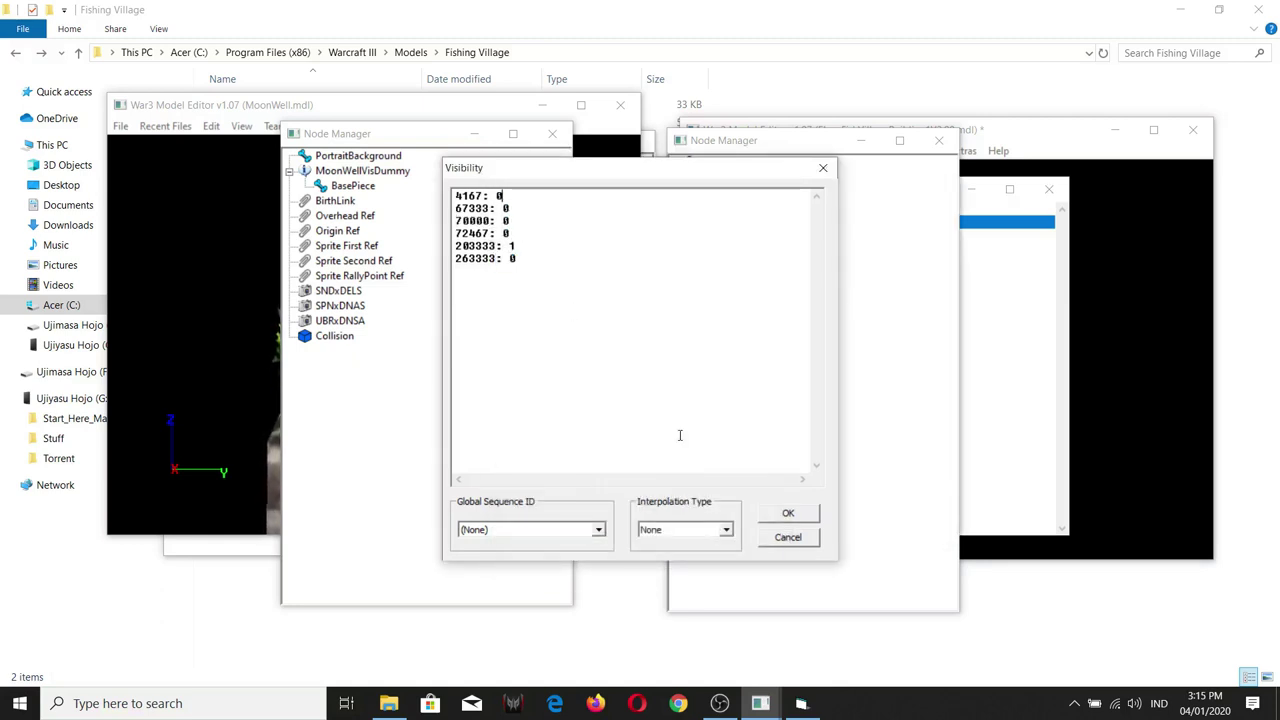
pyautogui.click(788, 514)
pyautogui.moveTo(634, 294); pyautogui.dragTo(640, 362)
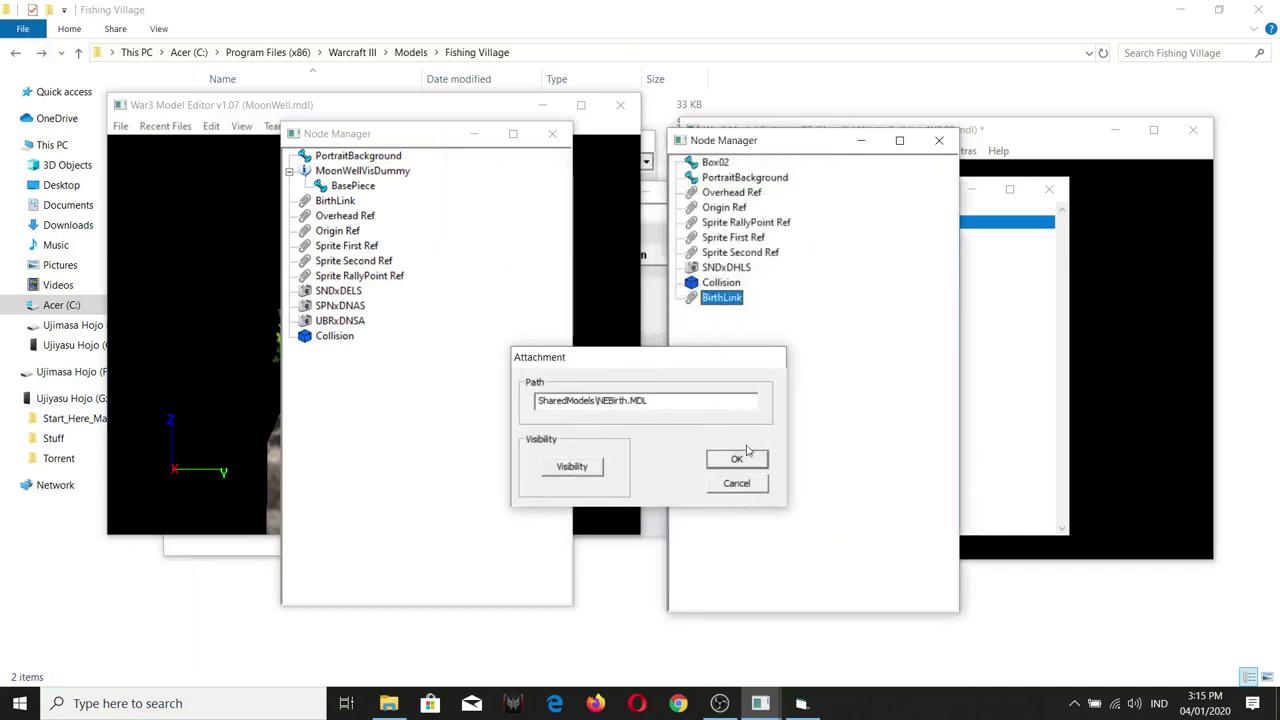
pyautogui.click(740, 458)
# - Change the building's death sound event data to DELS, copied from MoonWell's SNDxDELS event object
pyautogui.click(438, 302)
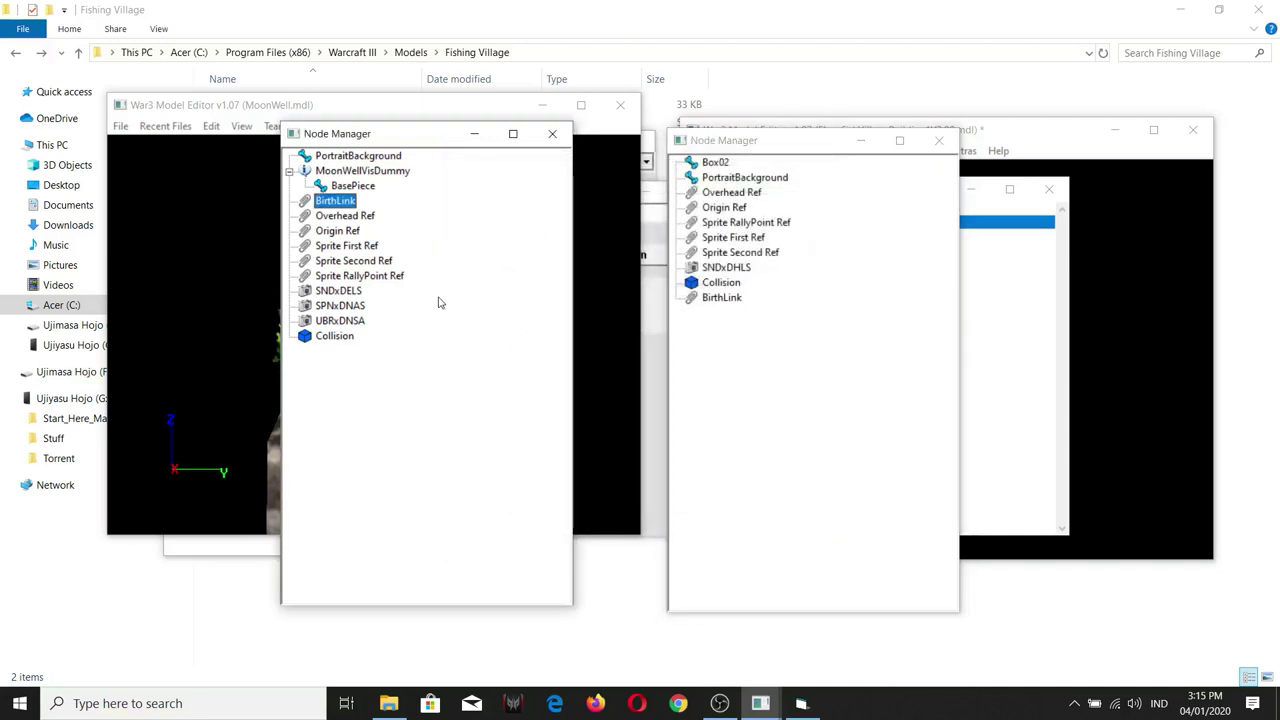
pyautogui.doubleClick(330, 292)
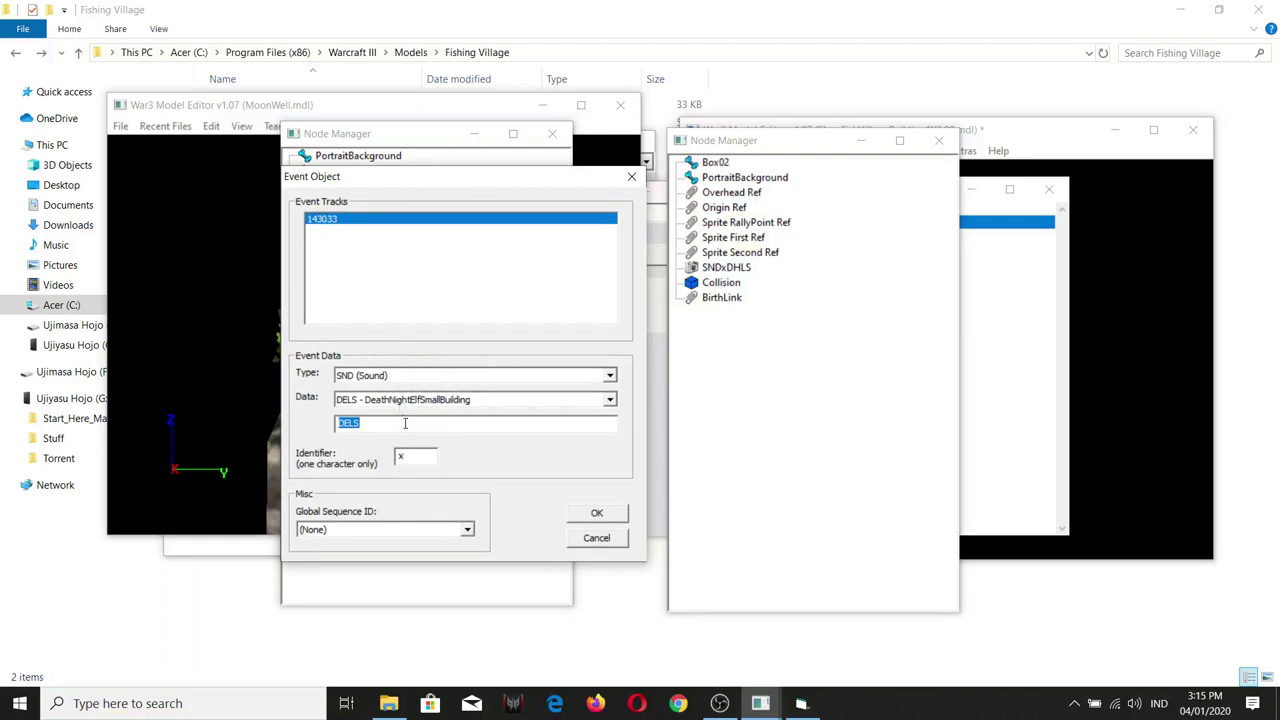
pyautogui.click(586, 540)
pyautogui.doubleClick(726, 267)
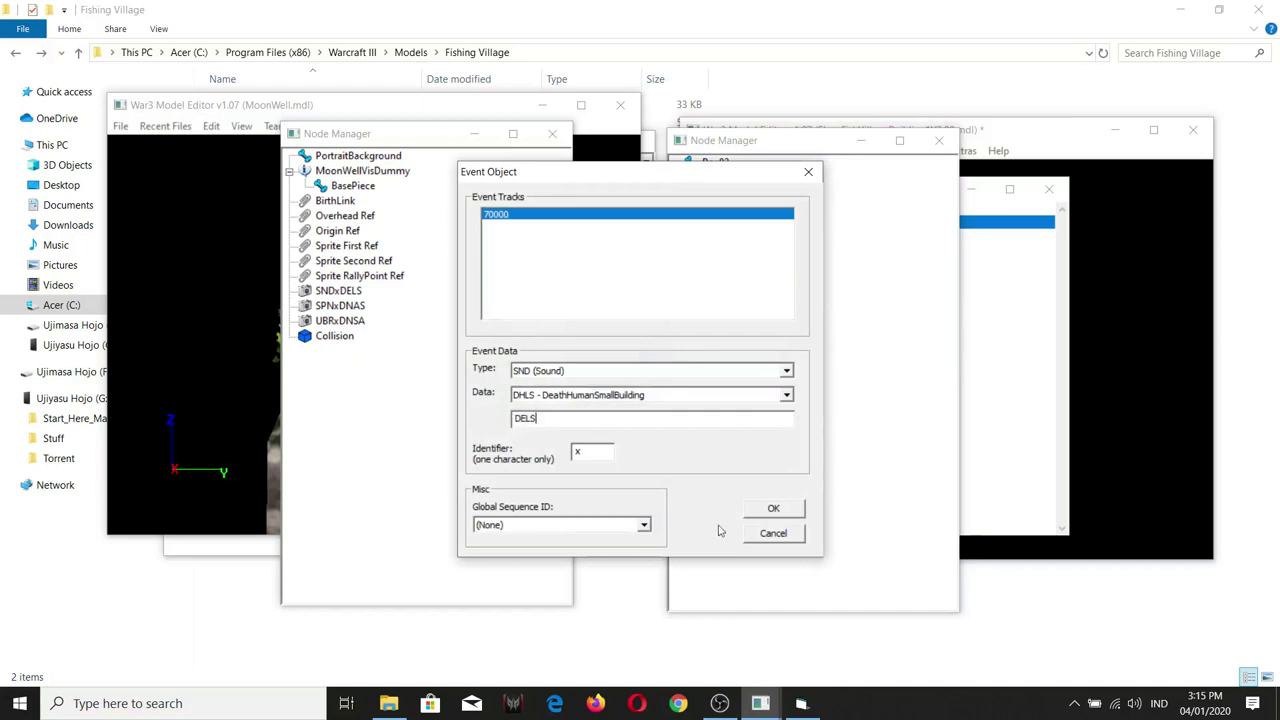
pyautogui.click(773, 508)
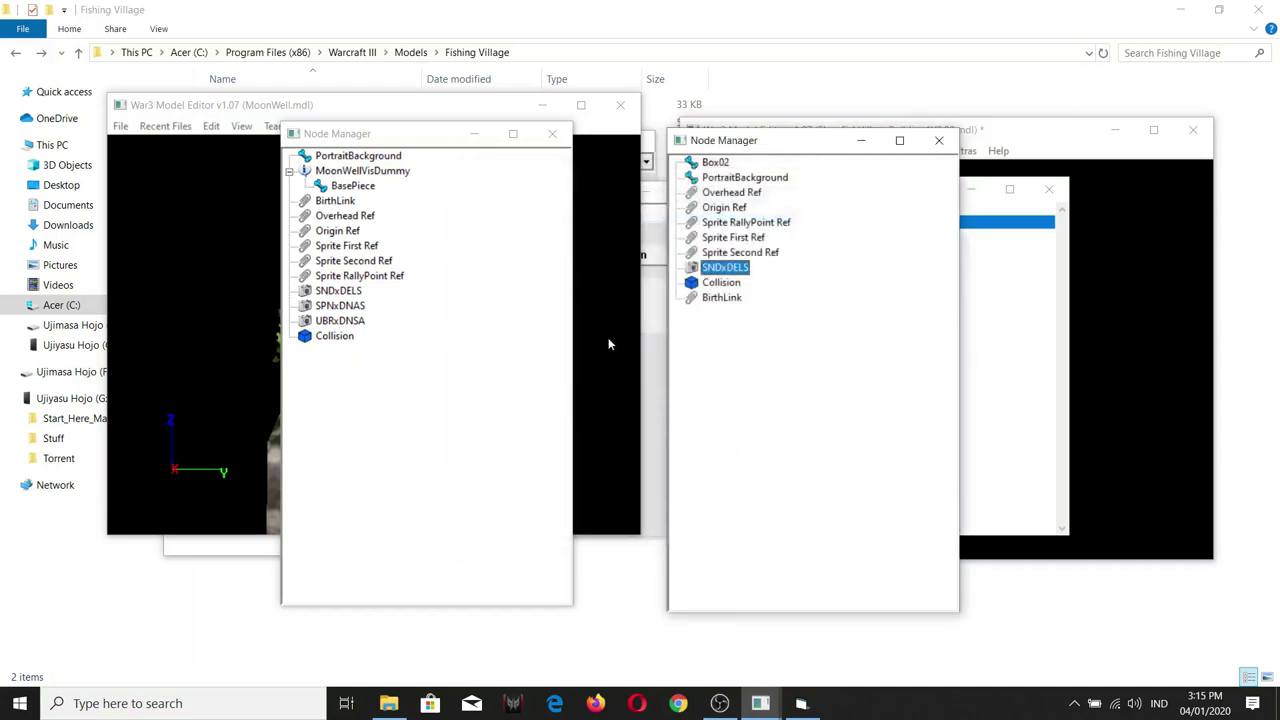
# - Open MoonWell's SPNxDNAS event object to read its track and spawn data
pyautogui.click(340, 306)
pyautogui.click(352, 321)
pyautogui.click(343, 309)
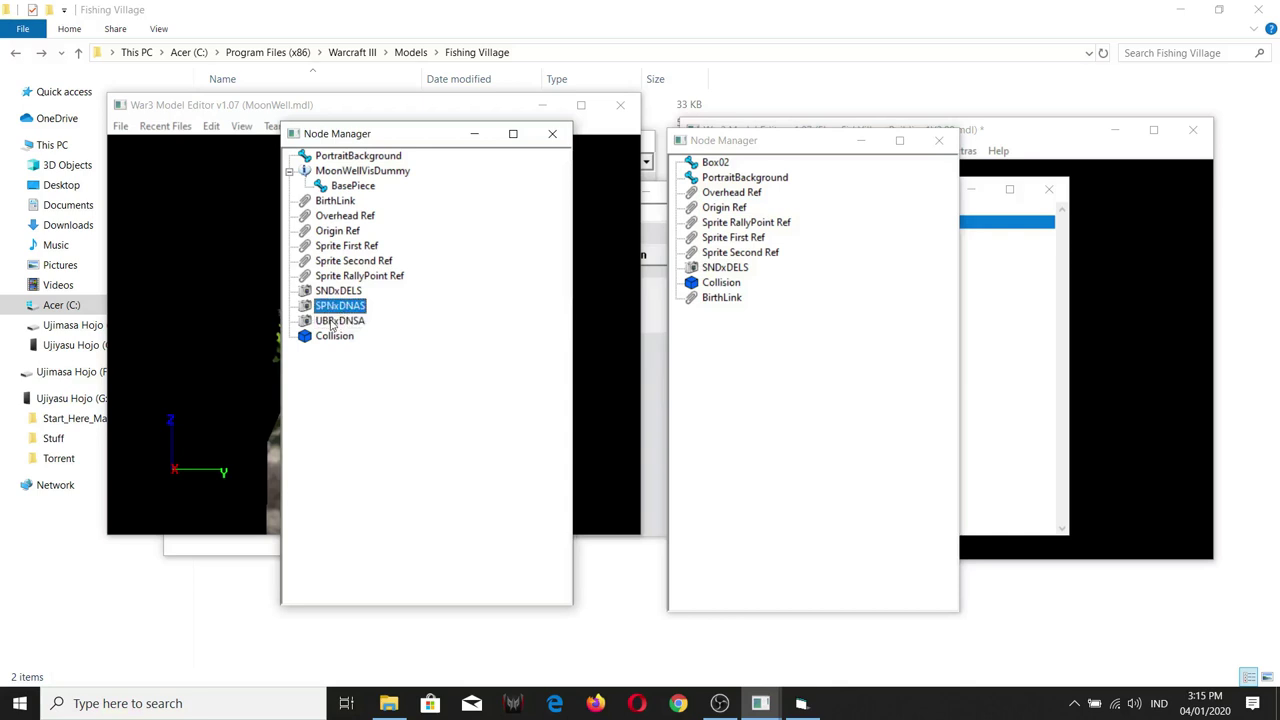
pyautogui.doubleClick(333, 314)
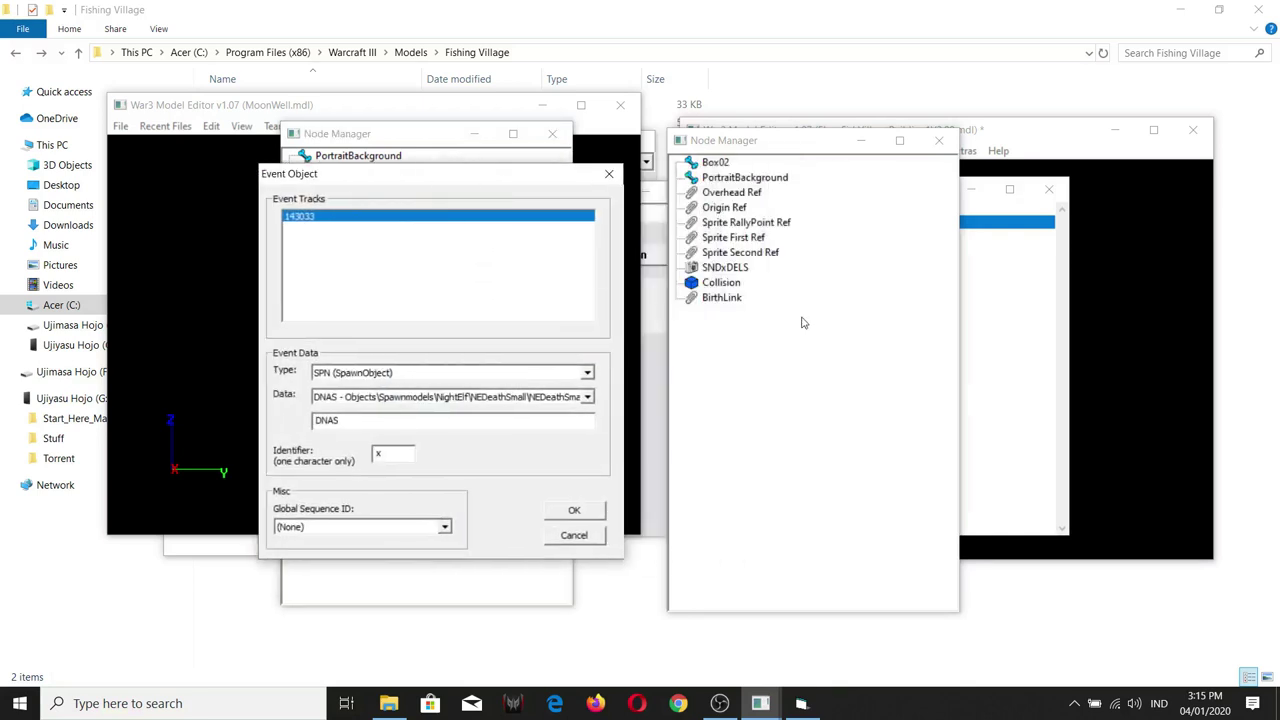
# - Create a new event object in the building's node list and open its event settings beside MoonWell's SPNxDNAS
pyautogui.rightClick(803, 321)
pyautogui.click(860, 383)
pyautogui.rightClick(737, 312)
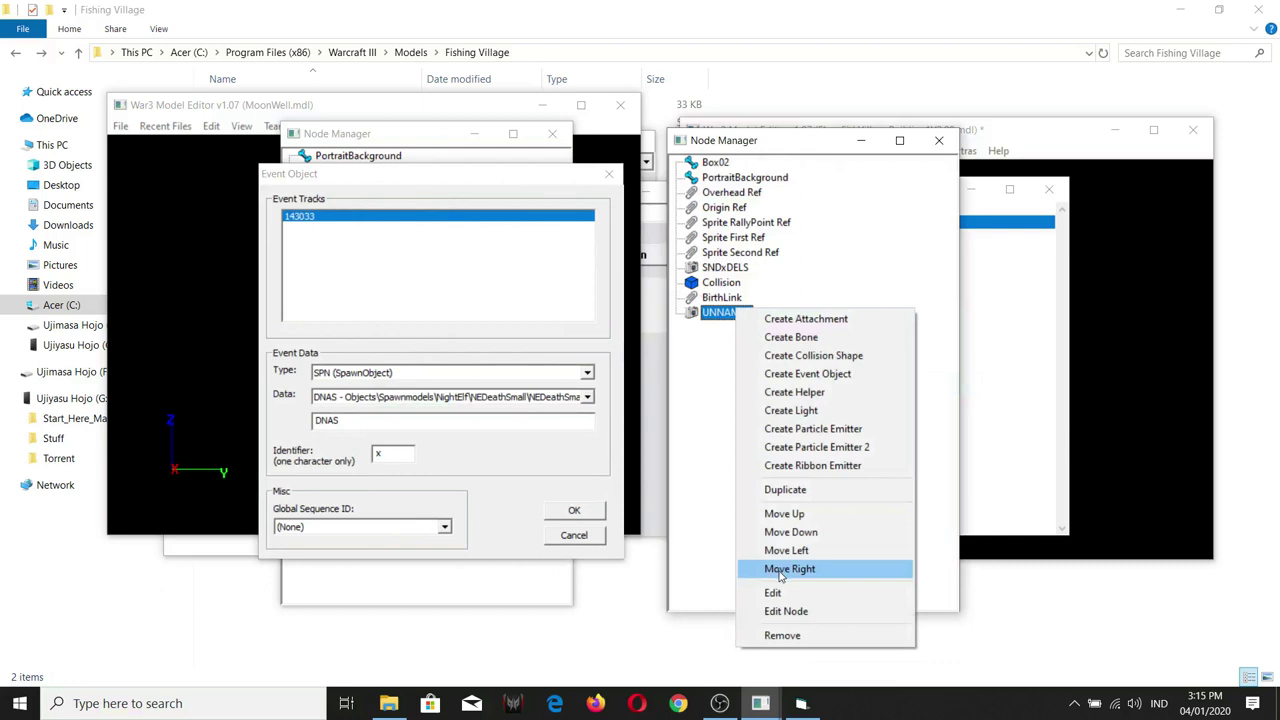
pyautogui.click(773, 592)
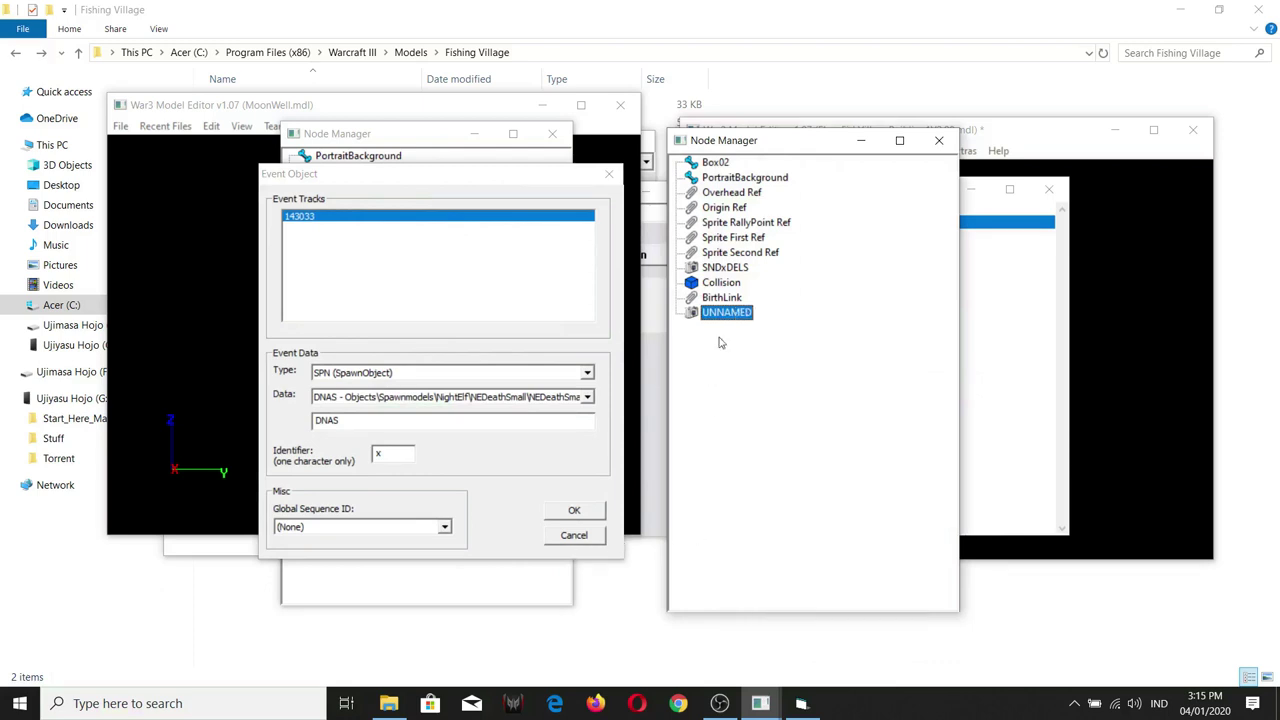
pyautogui.moveTo(585, 180); pyautogui.dragTo(727, 185)
# - Add an event track at 70000 to the new event object, matching the start of the building's Death sequence interval
pyautogui.rightClick(748, 250)
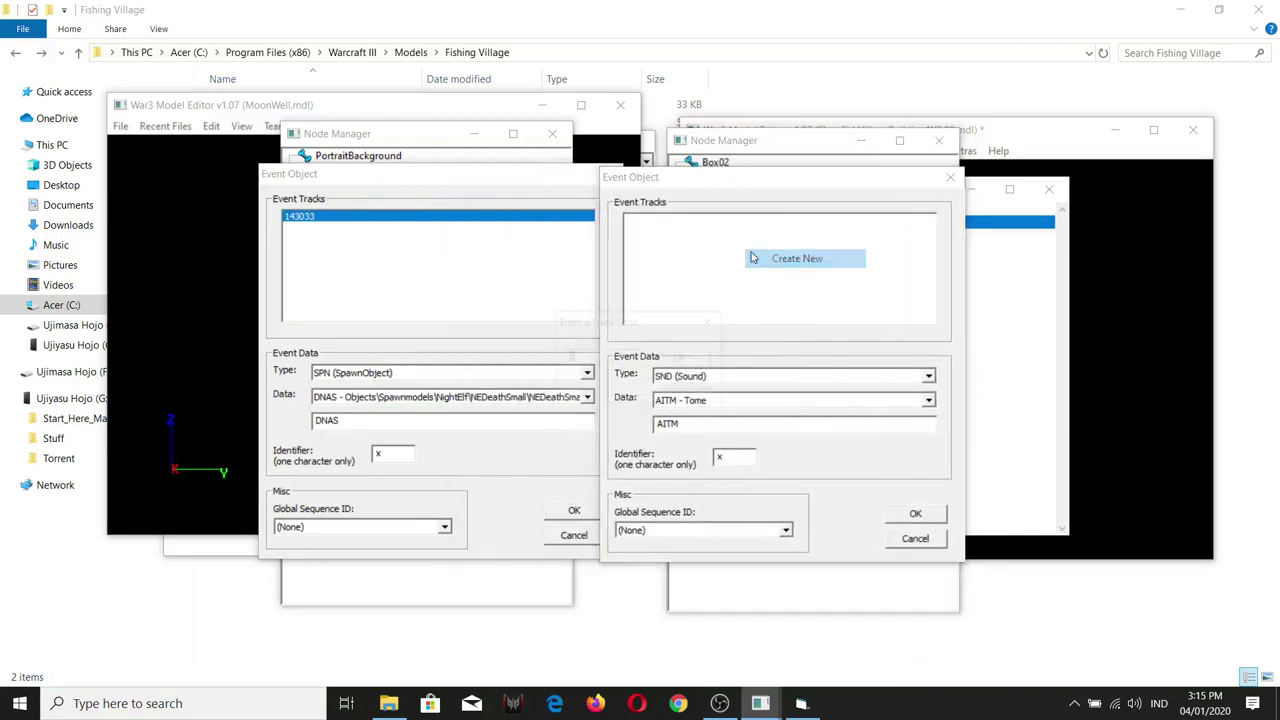
pyautogui.click(785, 258)
pyautogui.click(1108, 312)
pyautogui.click(918, 150)
pyautogui.click(963, 341)
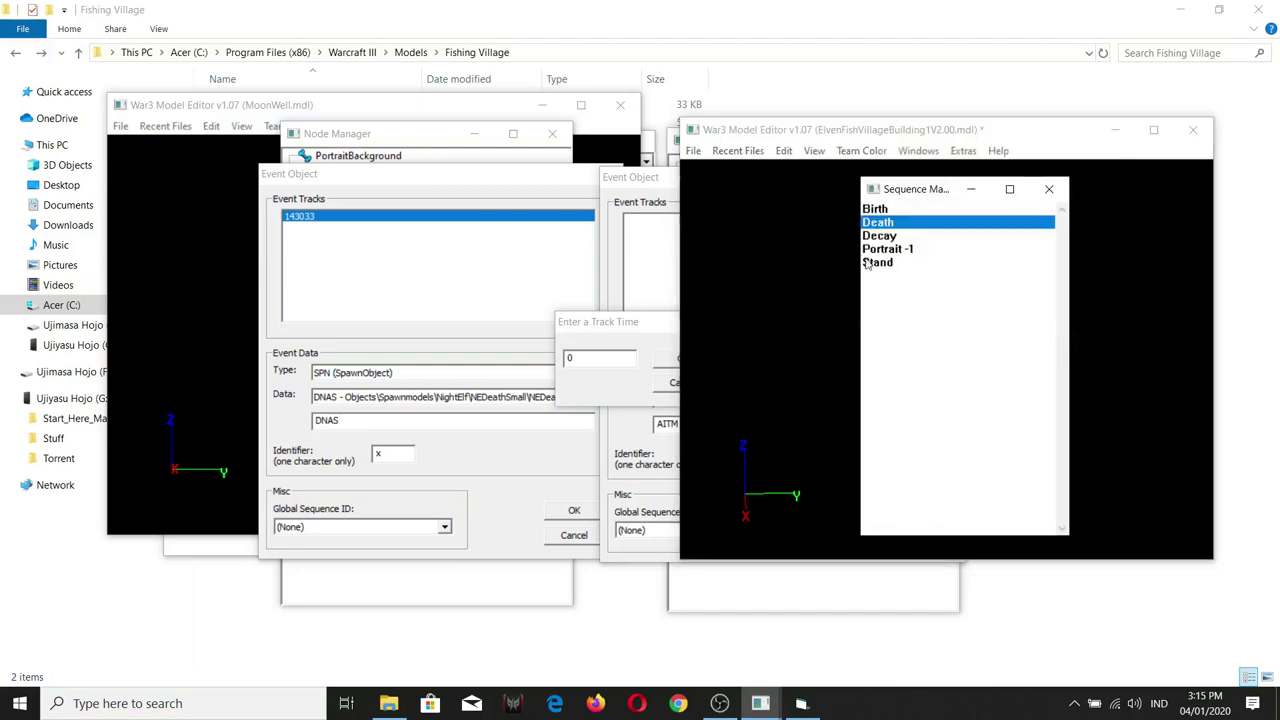
pyautogui.doubleClick(888, 228)
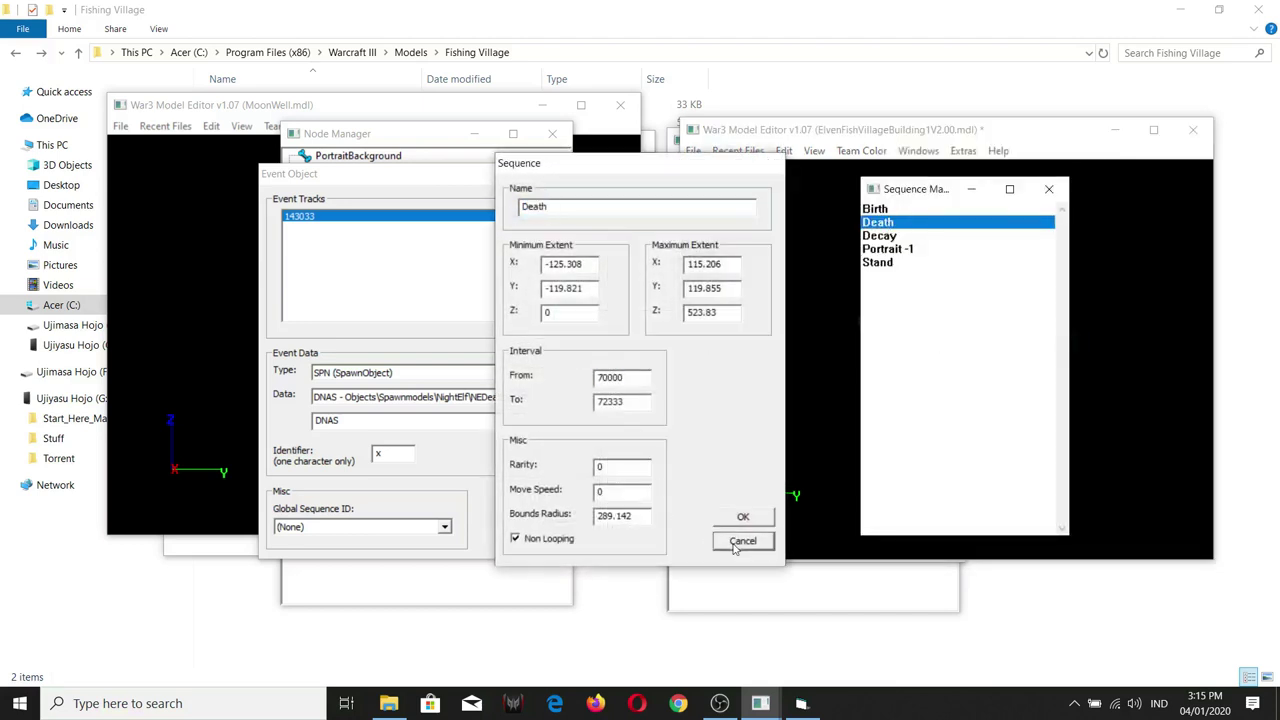
pyautogui.click(741, 540)
pyautogui.click(604, 354)
pyautogui.write('70000')
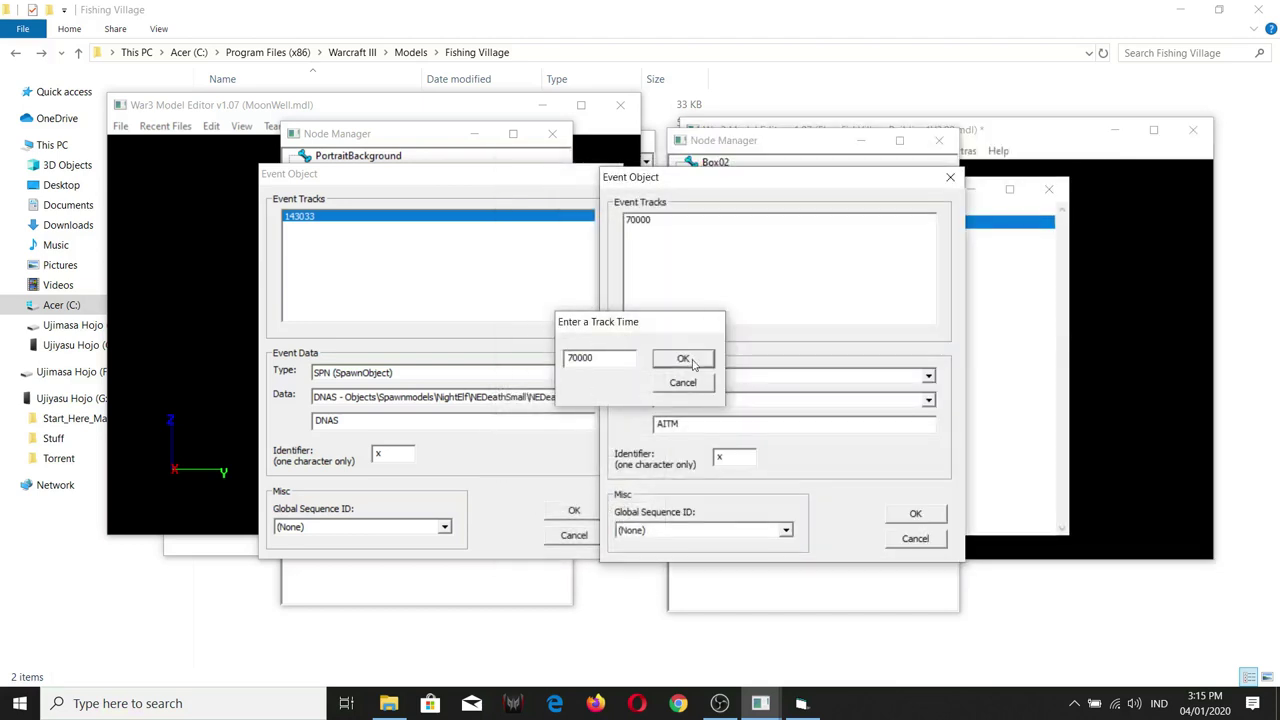
pyautogui.click(680, 358)
# - Set the event type to SPN (SpawnObject) with data DNAS, confirm it, and close MoonWell's event object without changes
pyautogui.click(676, 376)
pyautogui.click(674, 438)
pyautogui.doubleClick(440, 420)
pyautogui.doubleClick(691, 423)
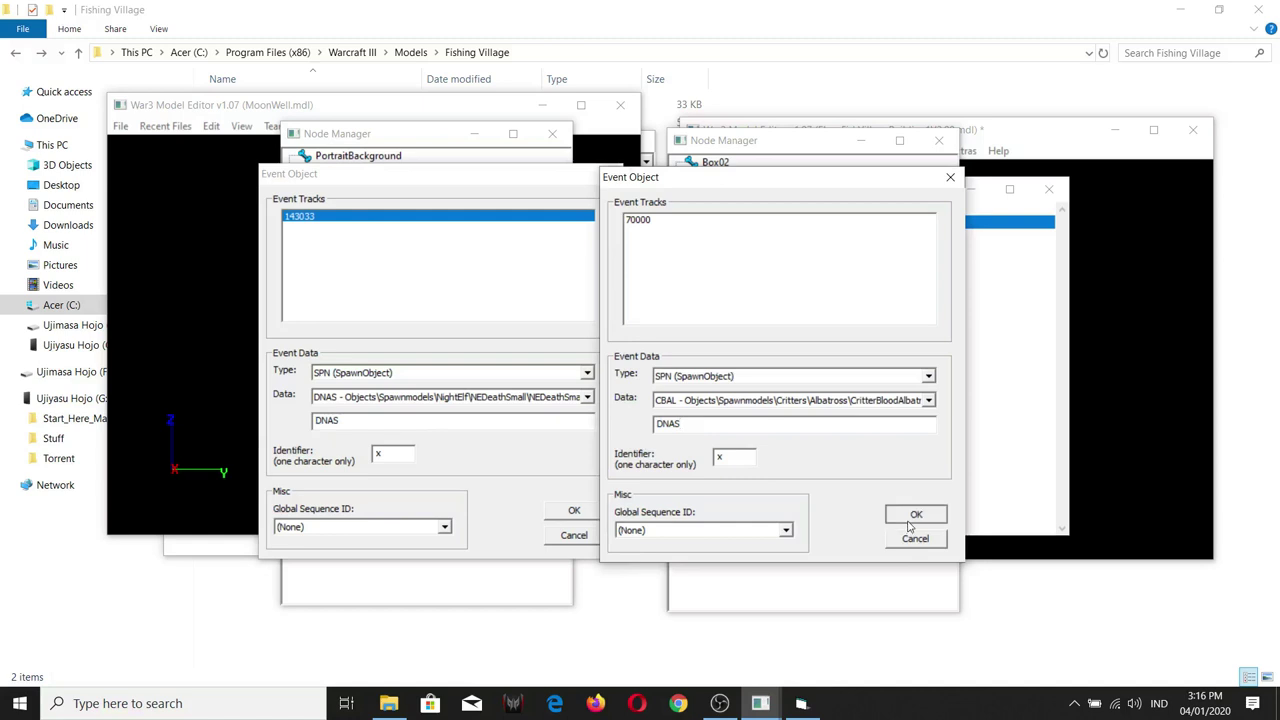
pyautogui.click(908, 521)
pyautogui.click(579, 540)
# - Set the X pivot point of the building's SPNxDNAS node to -2.00532, copied from MoonWell's SPNxDNAS node
pyautogui.rightClick(728, 318)
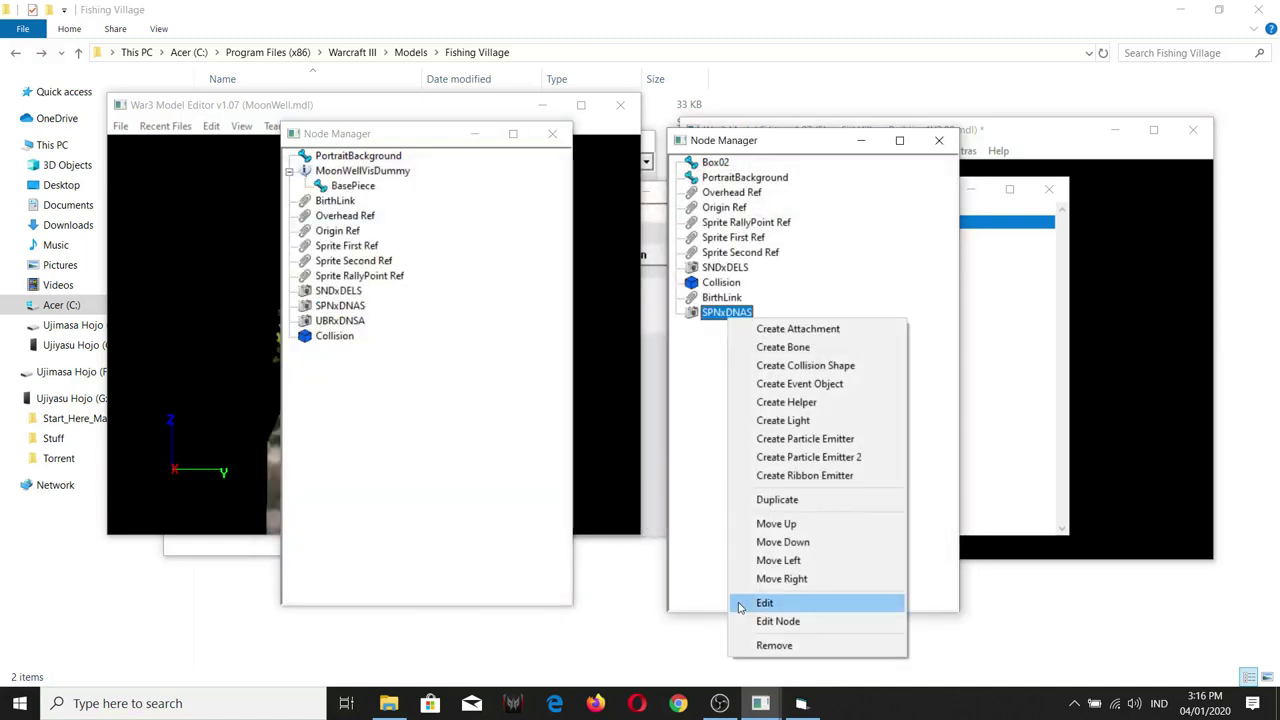
pyautogui.click(764, 603)
pyautogui.moveTo(560, 183); pyautogui.dragTo(775, 192)
pyautogui.click(345, 305)
pyautogui.rightClick(356, 311)
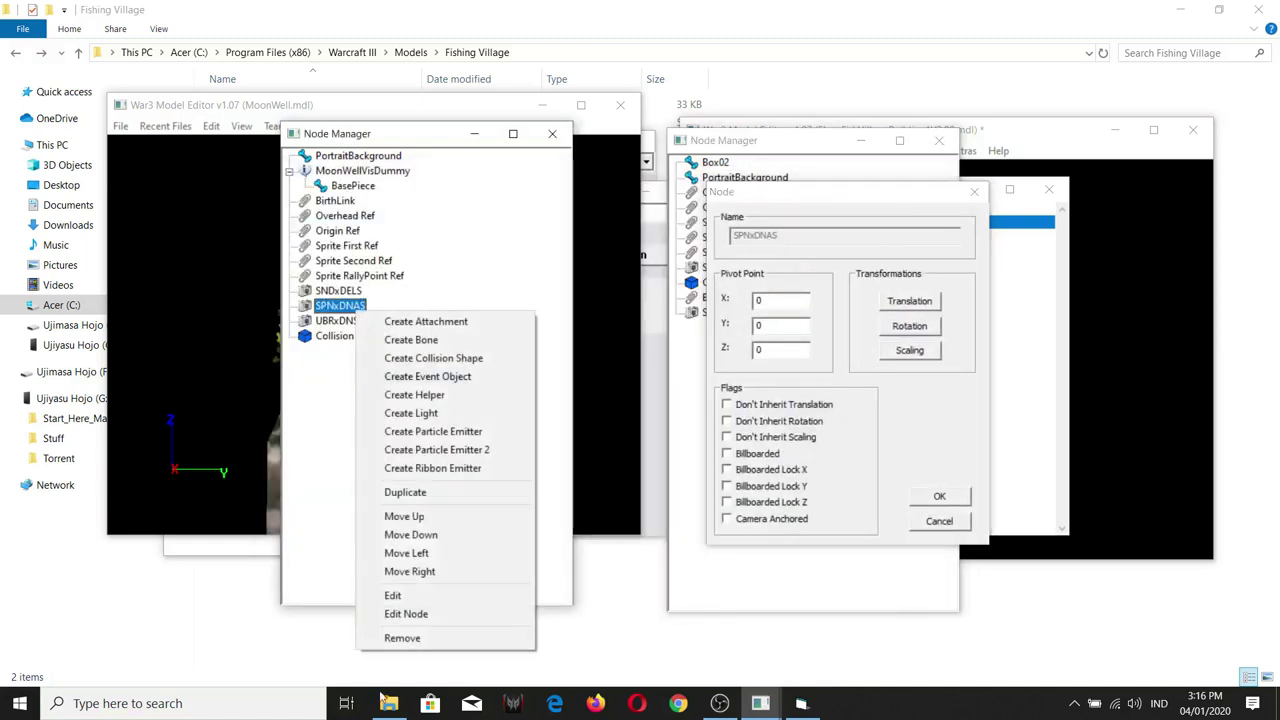
pyautogui.click(406, 613)
pyautogui.hotkey('ctrl', 'c')
pyautogui.doubleClick(780, 300)
pyautogui.hotkey('ctrl', 'v')
# - Copy MoonWell's Y pivot point, -0.934397, into the building's SPNxDNAS node
pyautogui.click(625, 333)
pyautogui.doubleClick(570, 321)
pyautogui.hotkey('ctrl', 'c')
pyautogui.doubleClick(780, 325)
pyautogui.hotkey('ctrl', 'v')
# - Set the SPNxDNAS node's Z pivot point to 40.1045 from MoonWell, confirm it, and close MoonWell's node settings
pyautogui.click(585, 345)
pyautogui.doubleClick(585, 345)
pyautogui.hotkey('ctrl', 'c')
pyautogui.doubleClick(795, 349)
pyautogui.hotkey('ctrl', 'v')
pyautogui.click(932, 494)
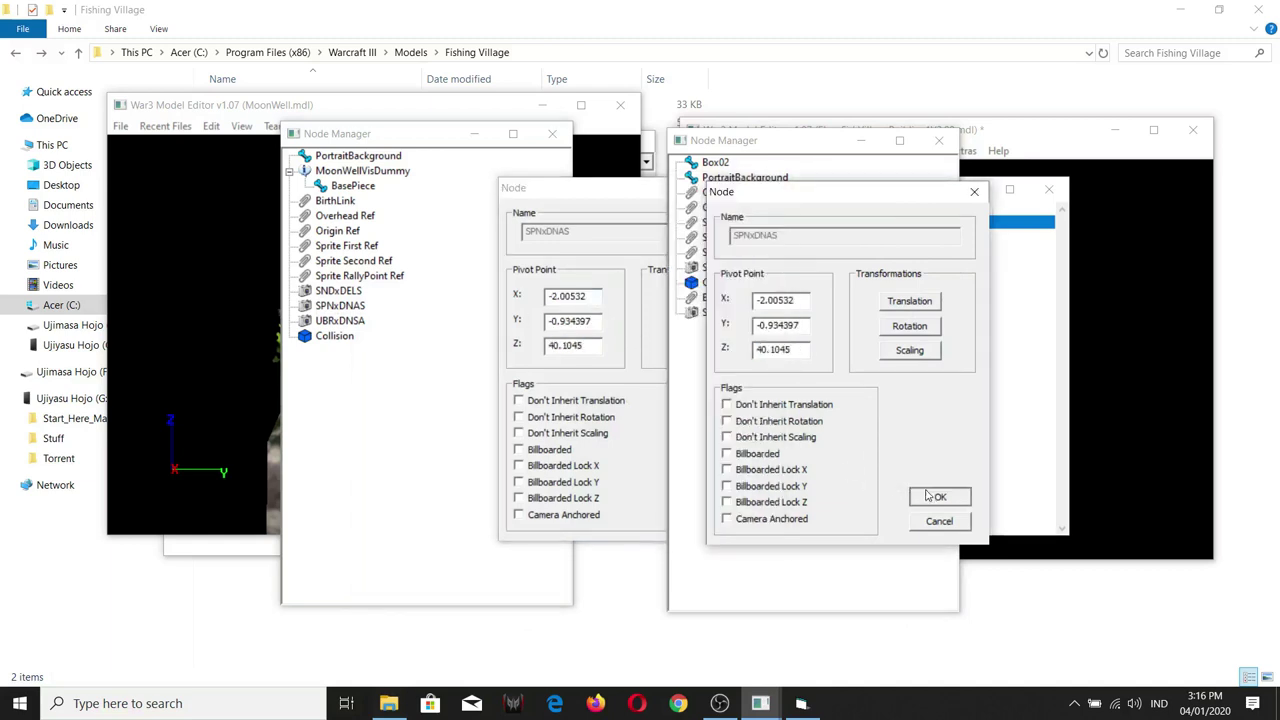
pyautogui.click(655, 528)
pyautogui.click(722, 518)
pyautogui.click(704, 333)
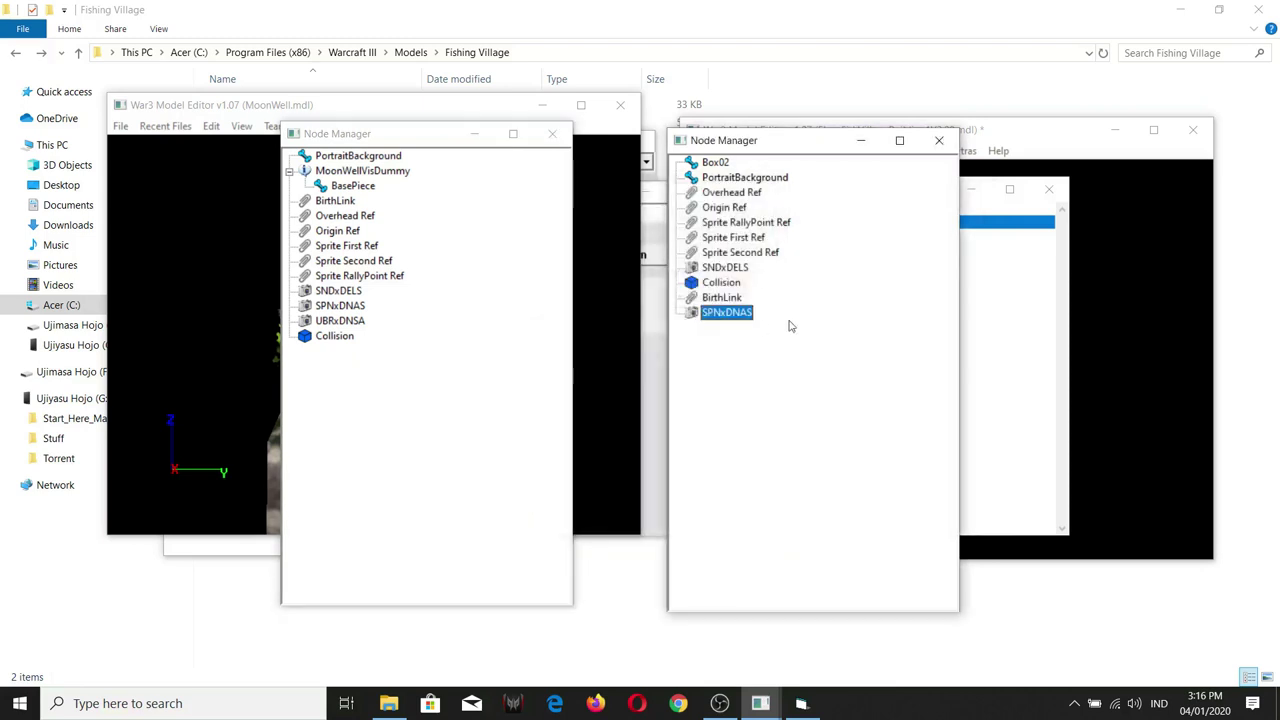
# - Create another event object in the building and open its node settings alongside those of MoonWell's UBRxDNSA
pyautogui.rightClick(800, 308)
pyautogui.click(809, 393)
pyautogui.rightClick(738, 330)
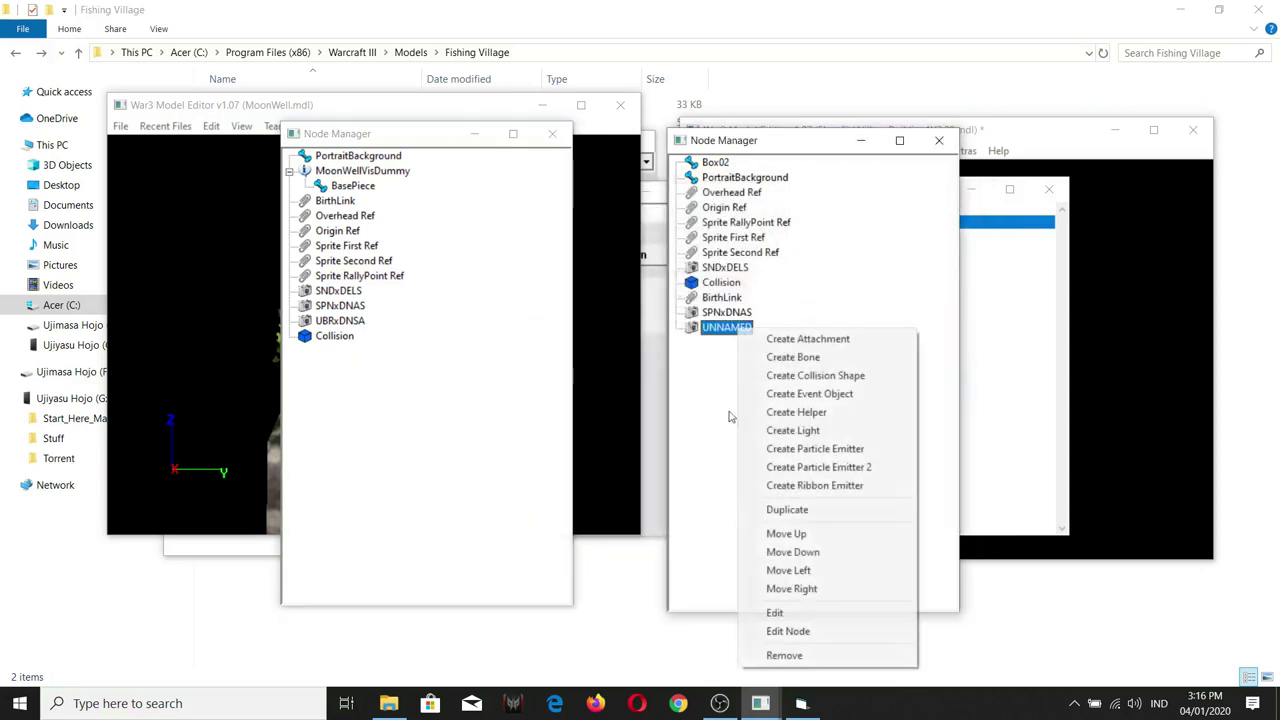
pyautogui.click(780, 631)
pyautogui.click(435, 353)
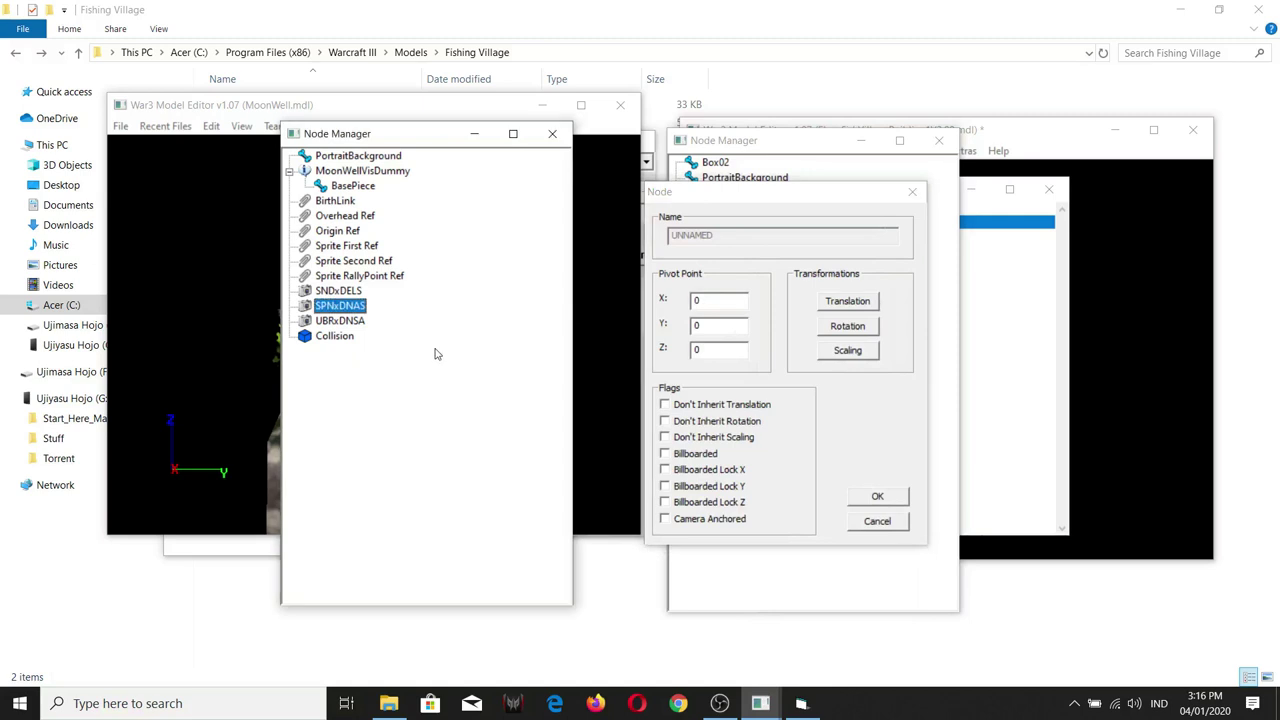
pyautogui.rightClick(343, 322)
pyautogui.click(404, 626)
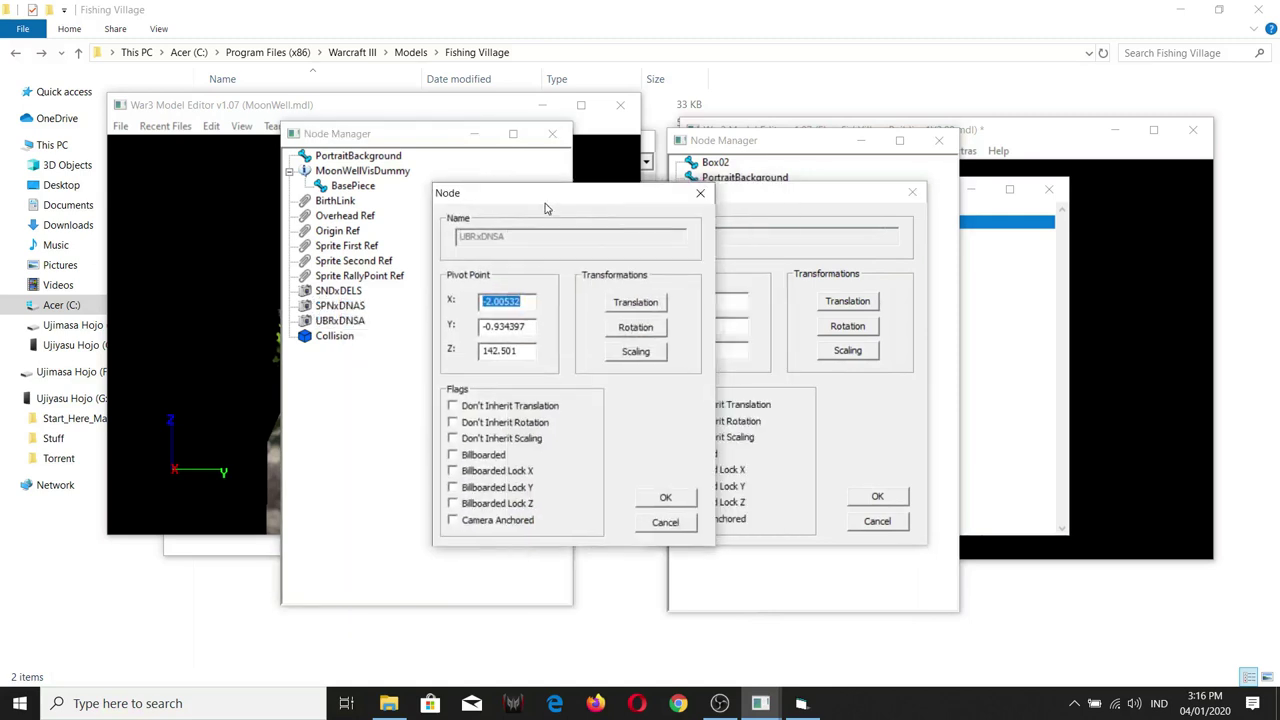